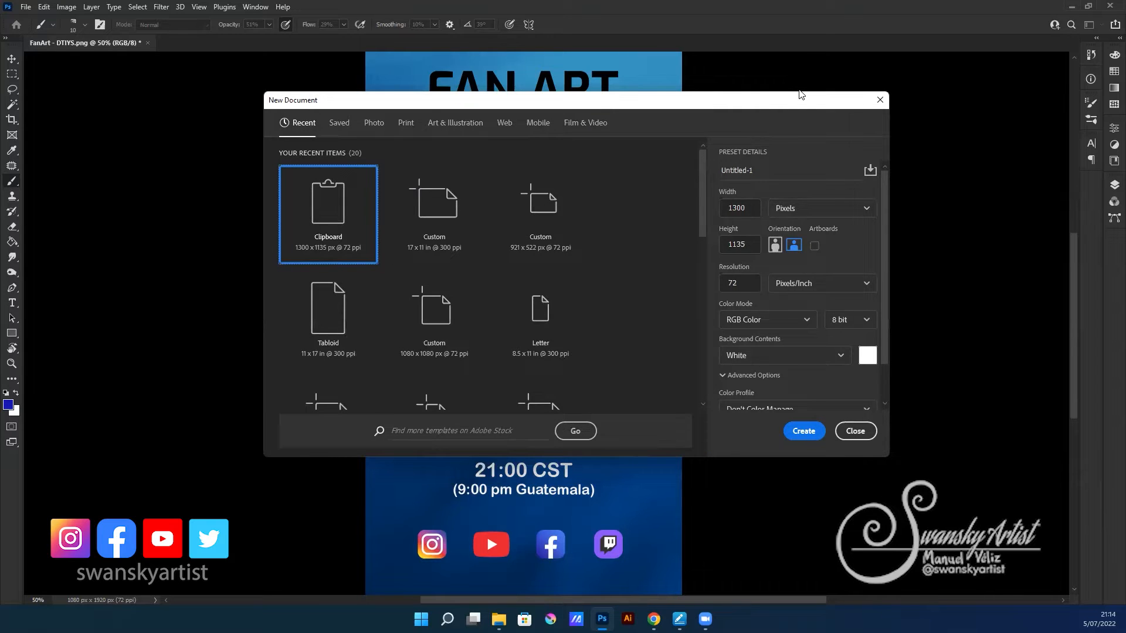
left_click_drag(769, 107, 775, 110)
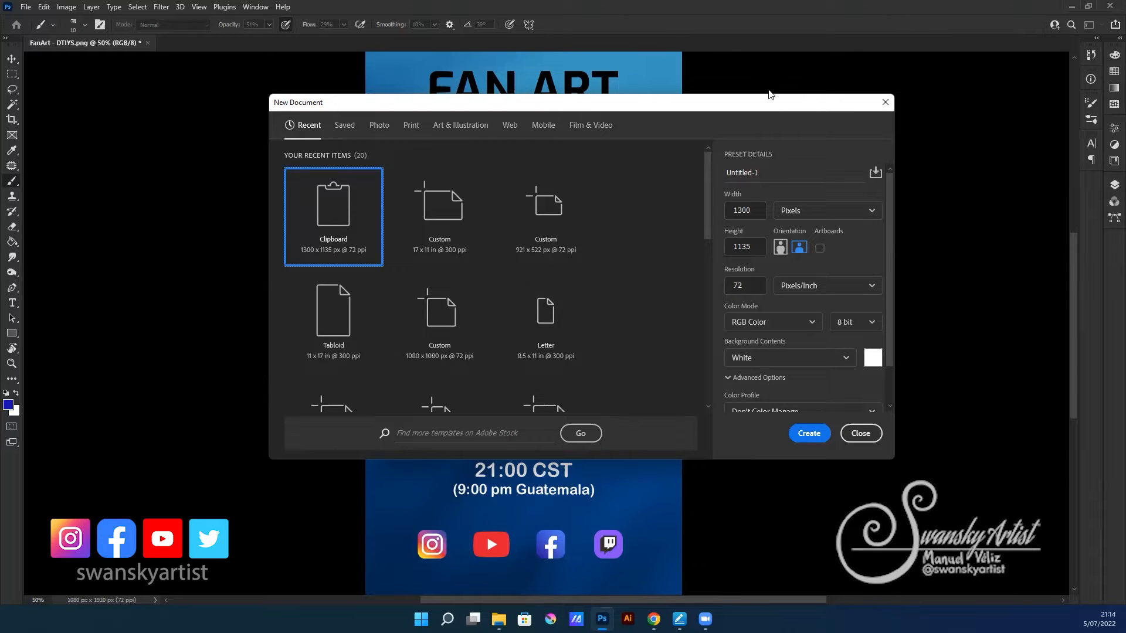
left_click_drag(782, 106, 787, 100)
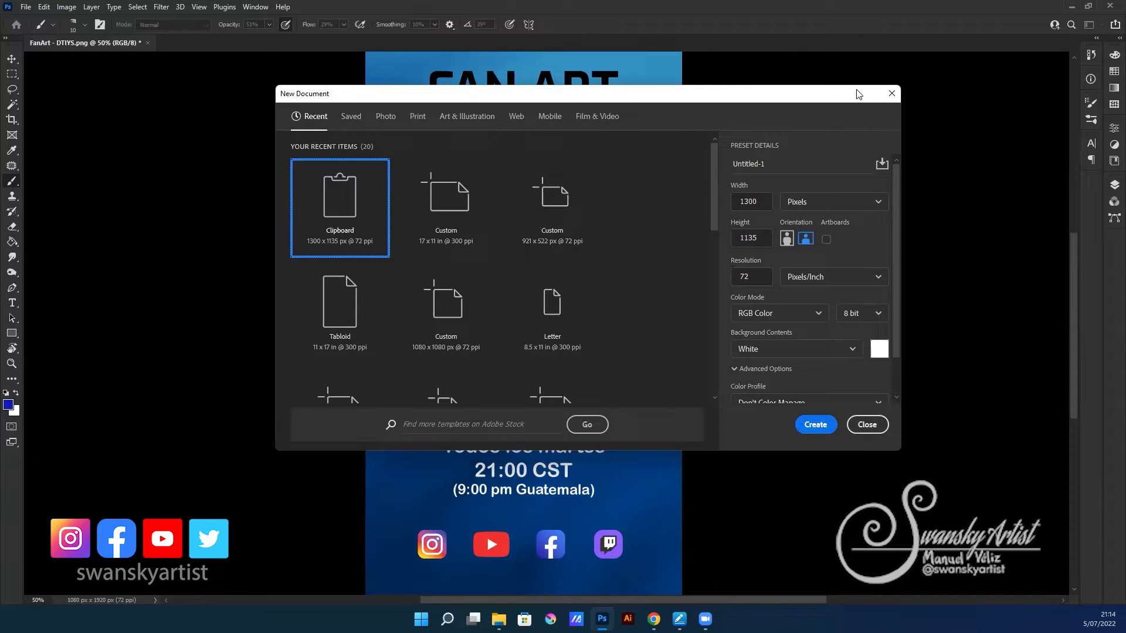
left_click_drag(856, 95, 867, 87)
left_click(902, 87)
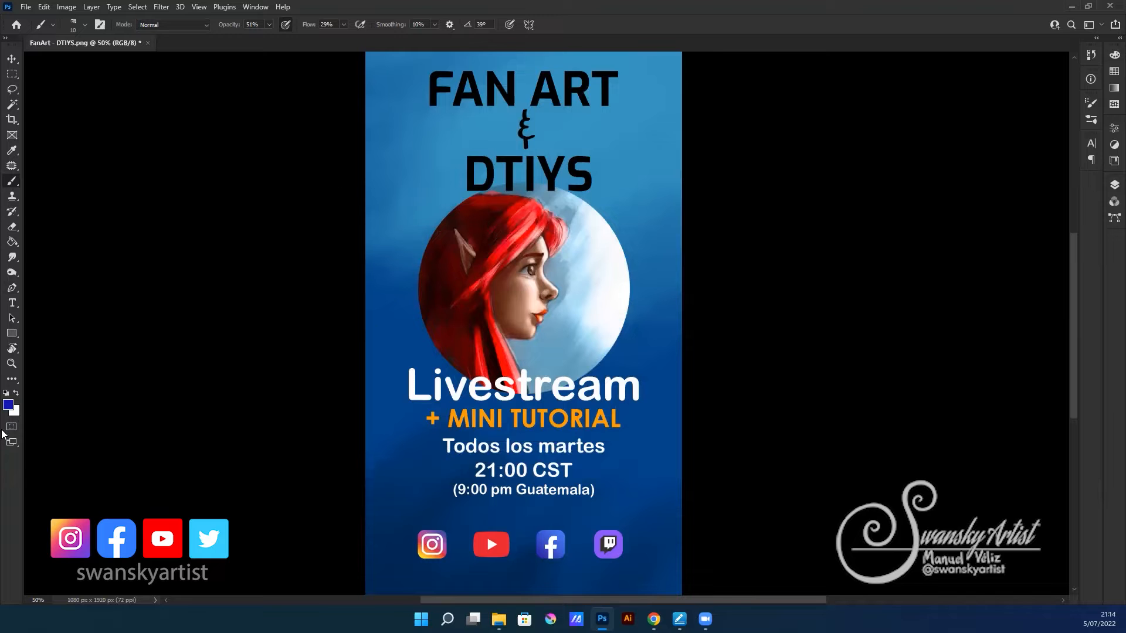
- Start a new document and review the blank presets and templates for Print, Art & Illustration, Web and Film & Video
left_click(26, 7)
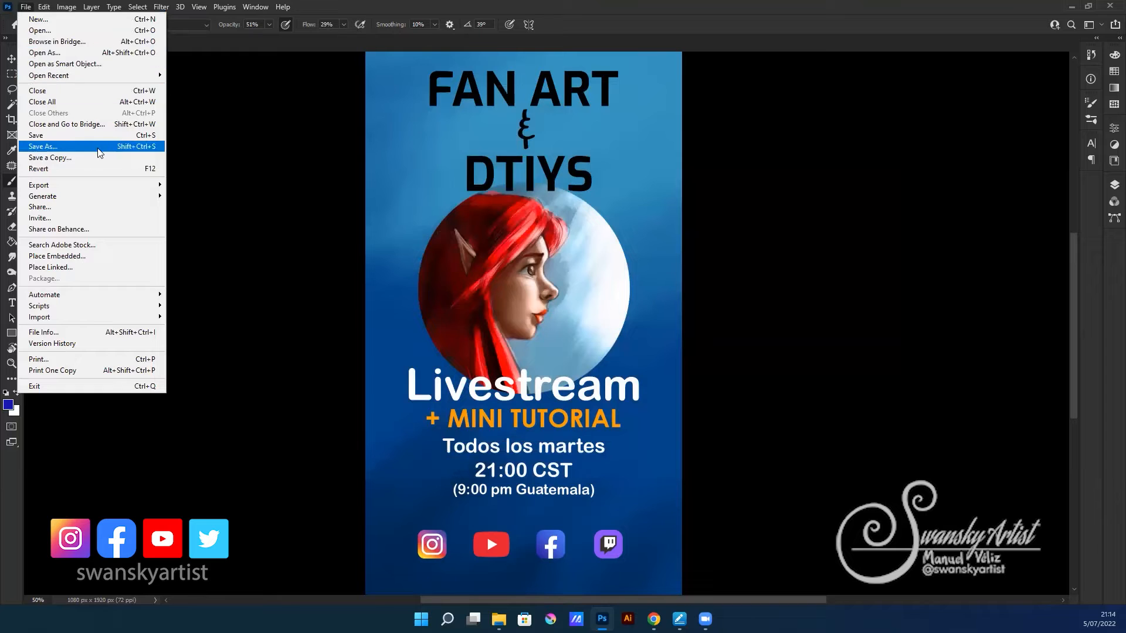
left_click(56, 21)
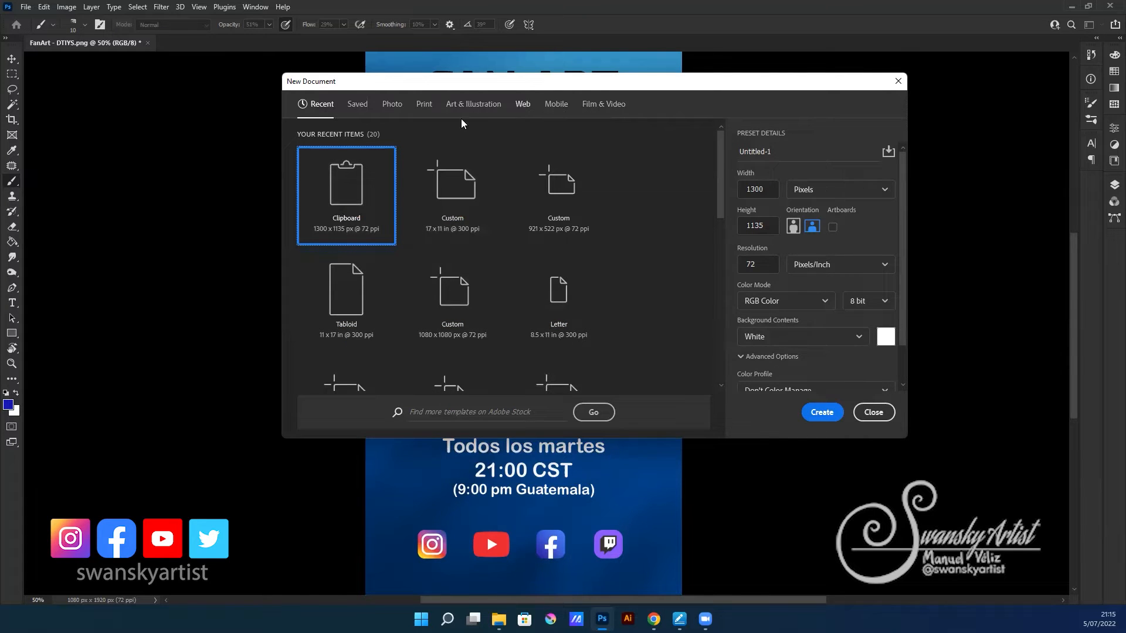
left_click(421, 109)
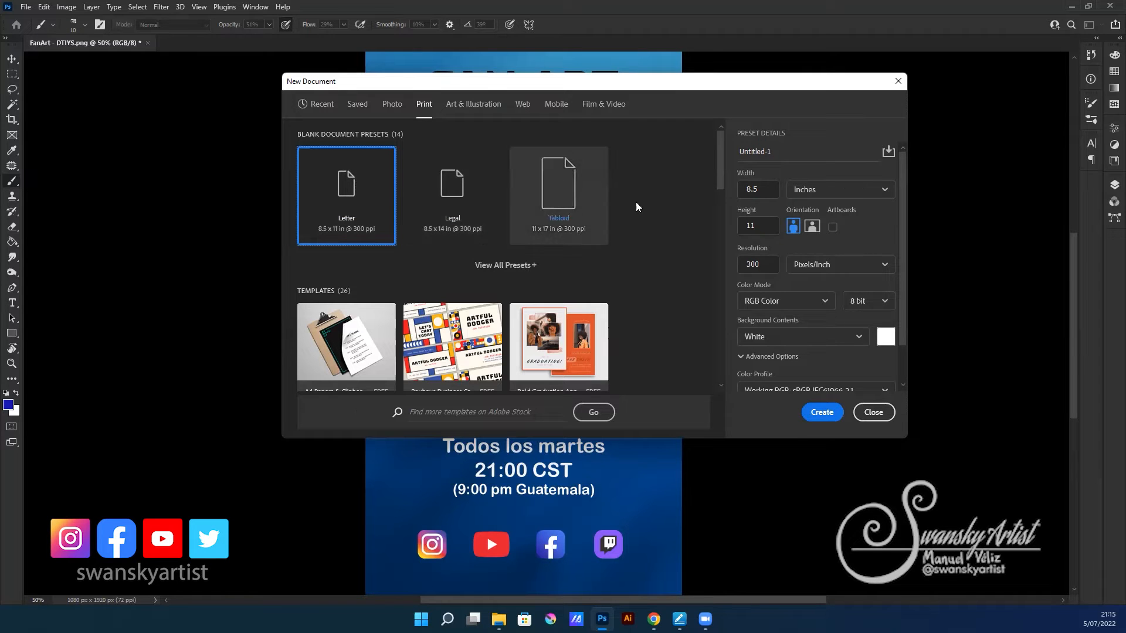
left_click_drag(719, 171, 728, 144)
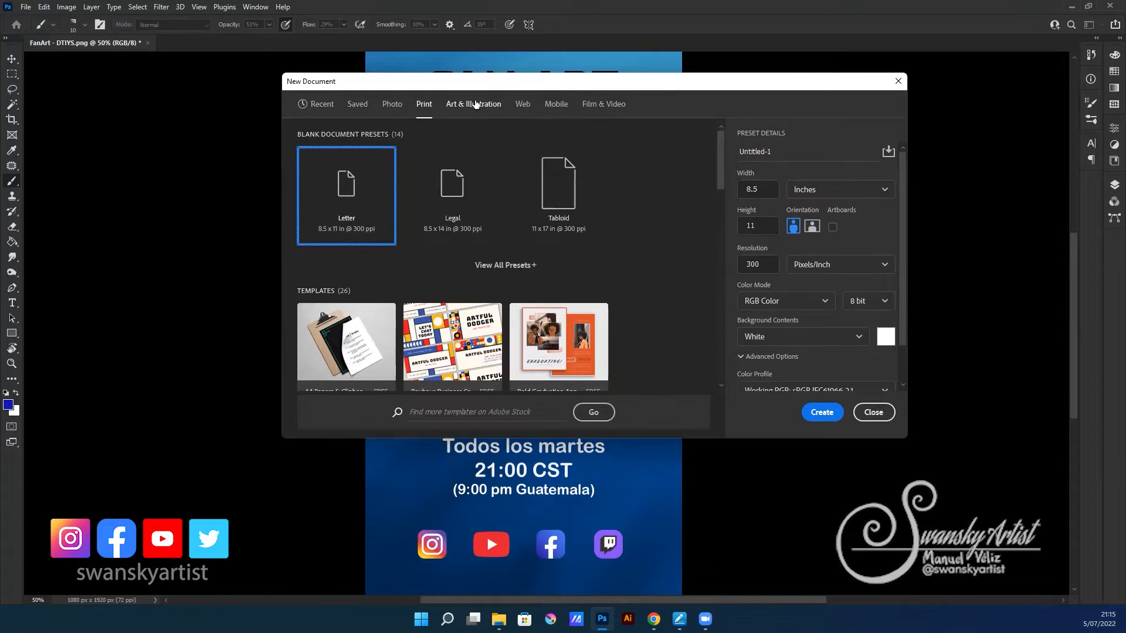
left_click(474, 104)
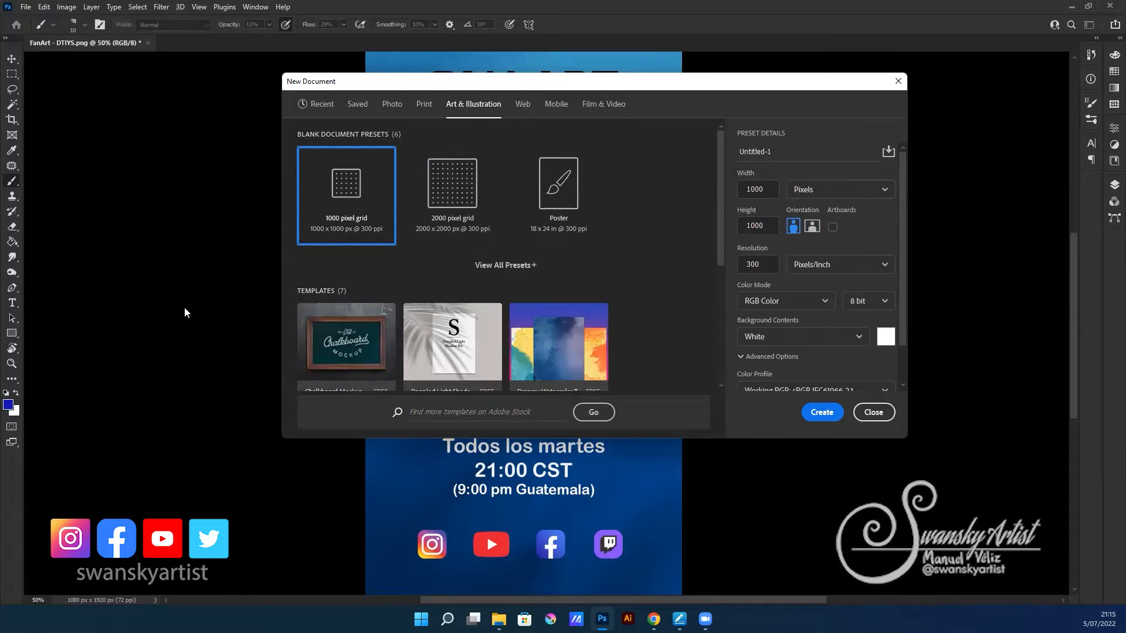
mouse_move(718, 220)
left_mouse_down()
mouse_move(716, 357)
mouse_move(730, 176)
left_mouse_up()
left_click(526, 104)
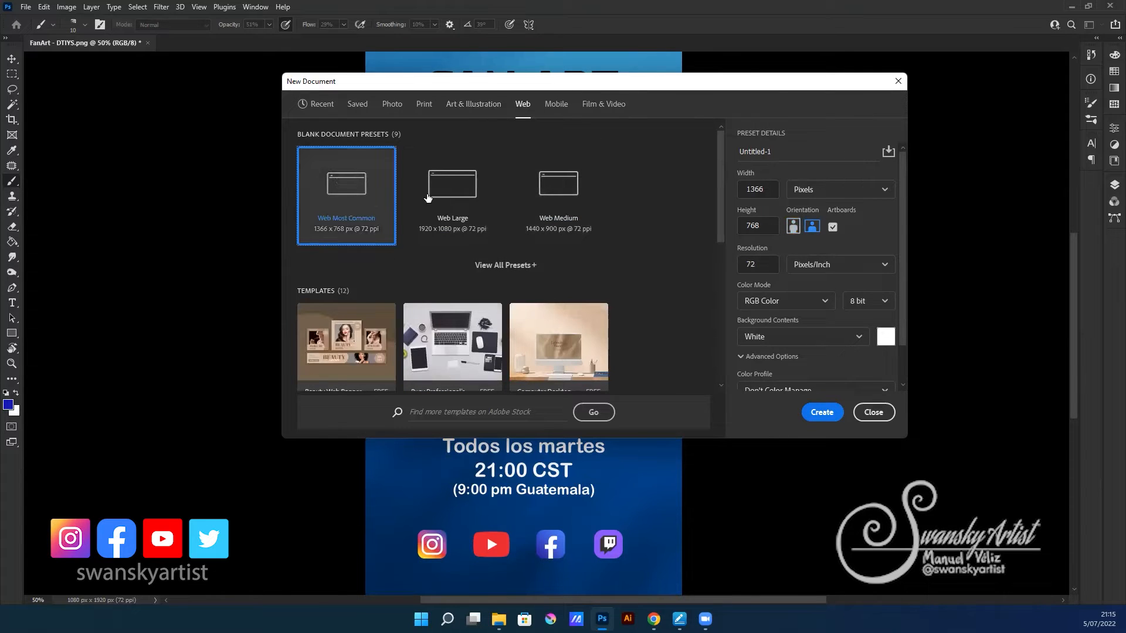
scroll(717, 148, "down", 3)
scroll(718, 149, "up", 3)
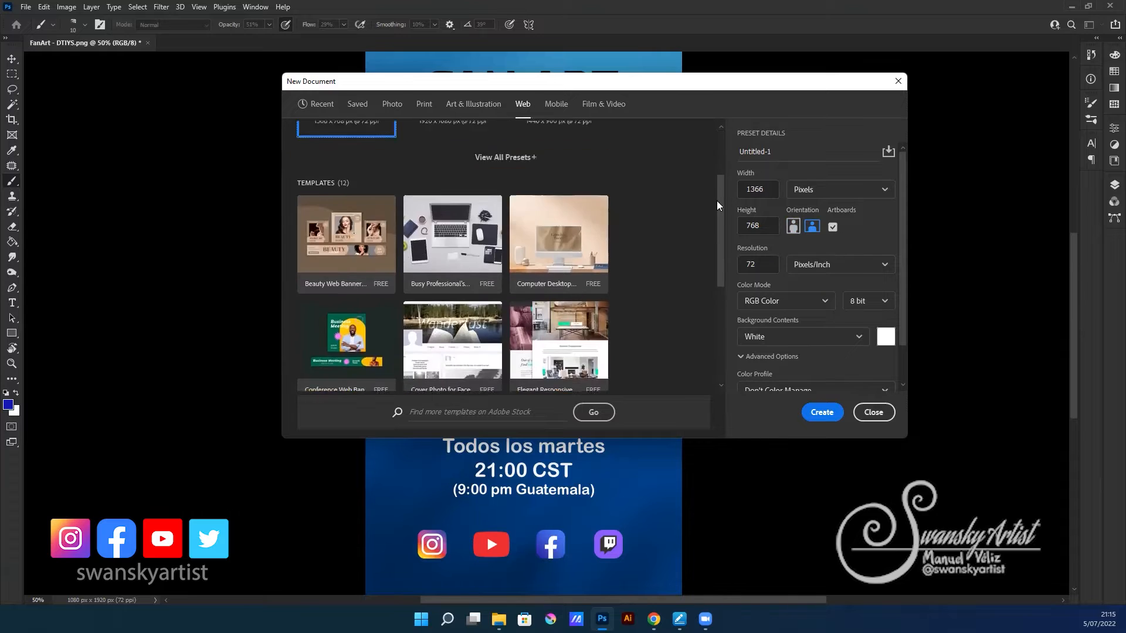
left_click(610, 104)
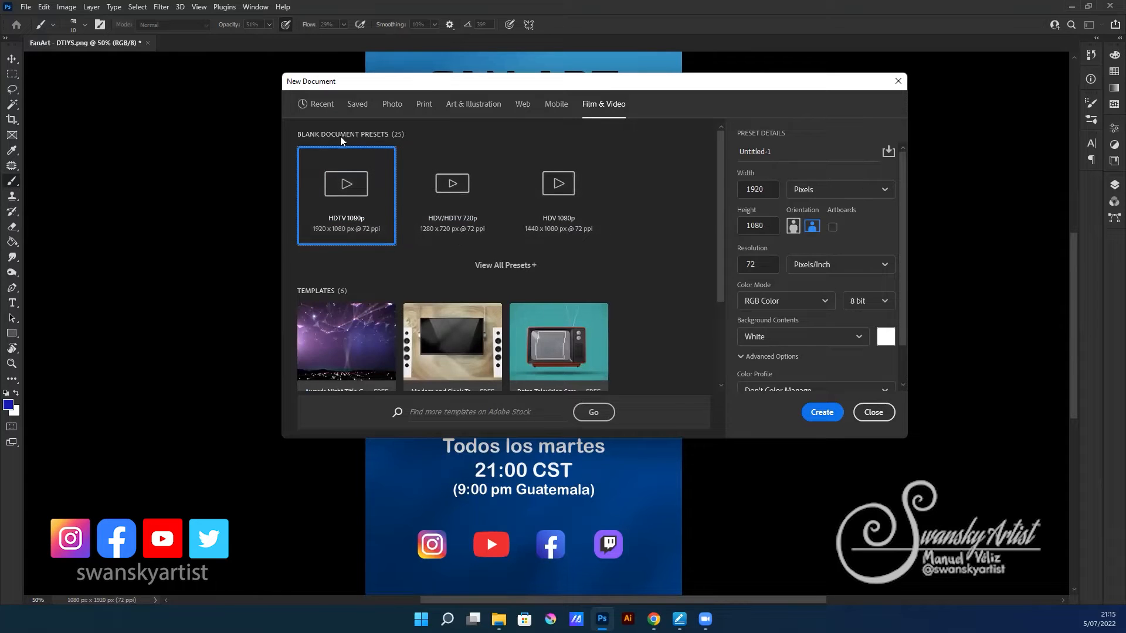
- Create a blank document from the Tabloid print preset in landscape orientation, 17 x 11 inches at 300 ppi
left_click(424, 105)
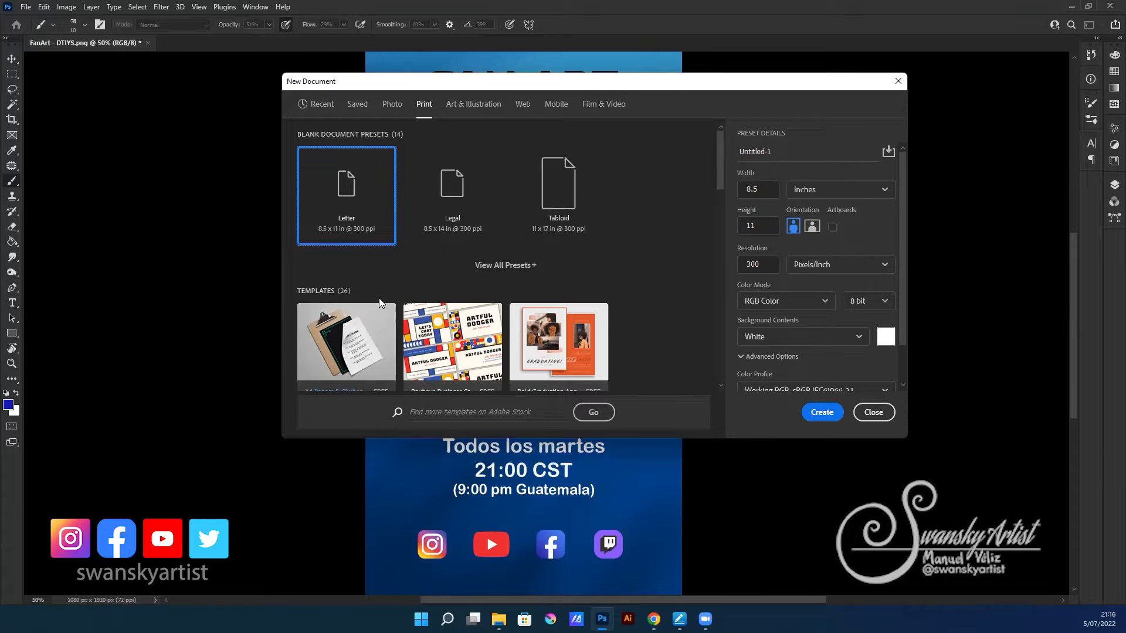
left_click(558, 196)
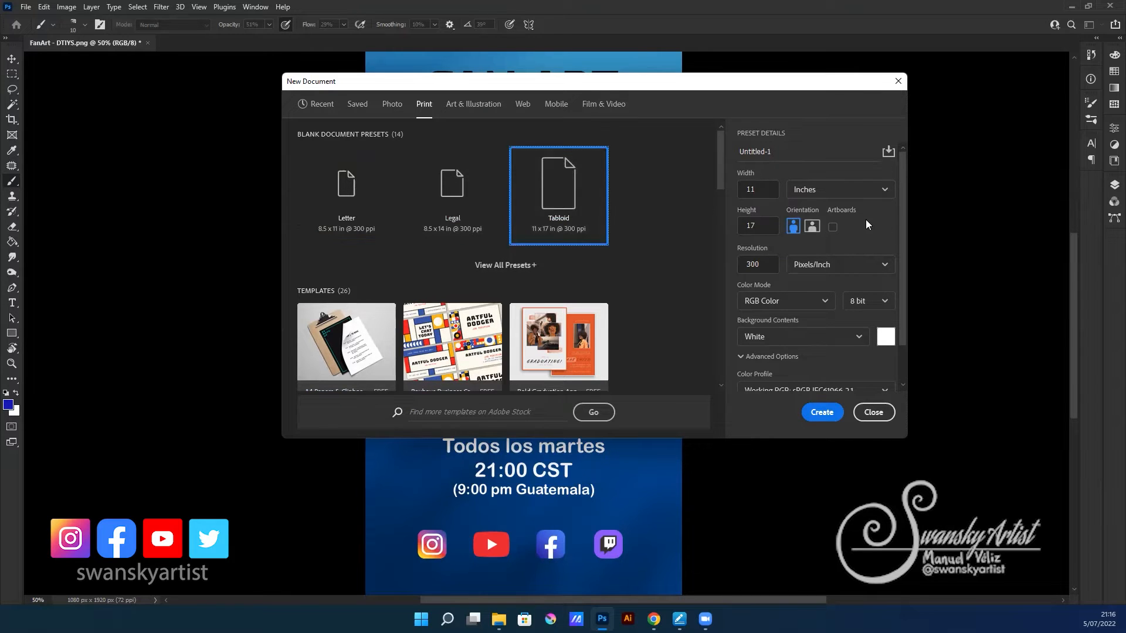
left_click(812, 226)
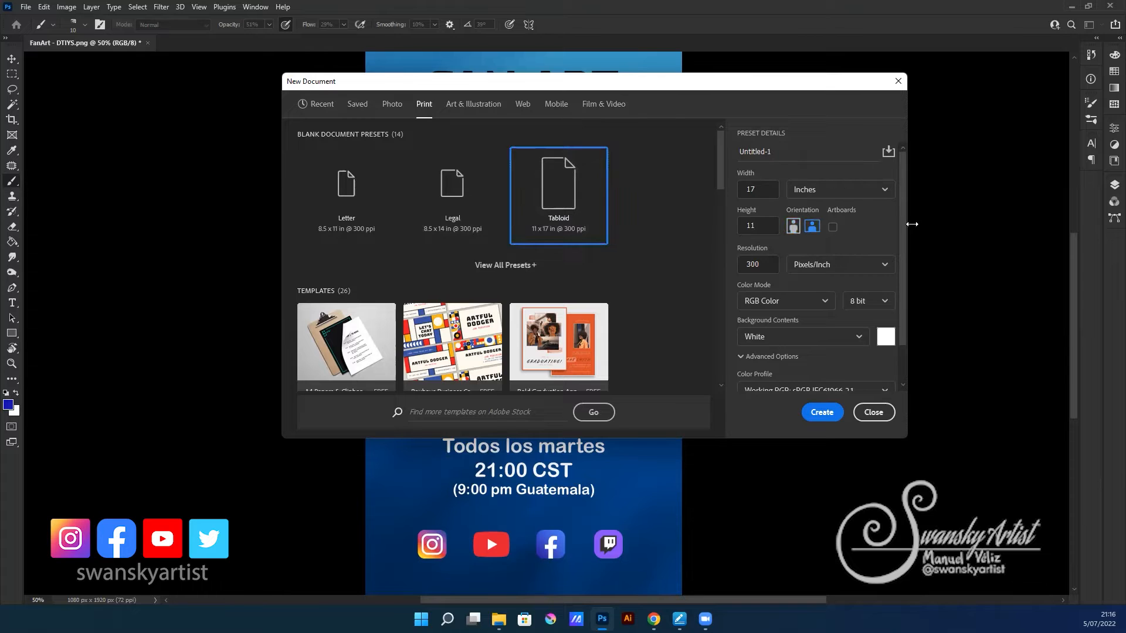
left_click(823, 412)
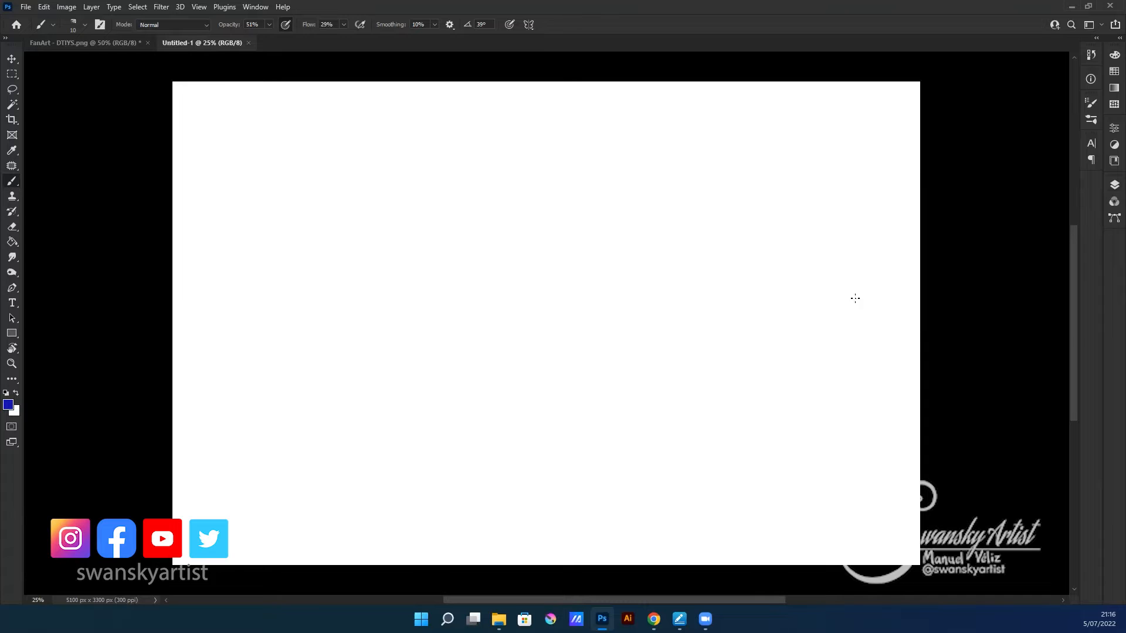
- Add a new layer above the background and choose the kyle rough rectangle 1 1 brush at 35 px
left_click(1112, 186)
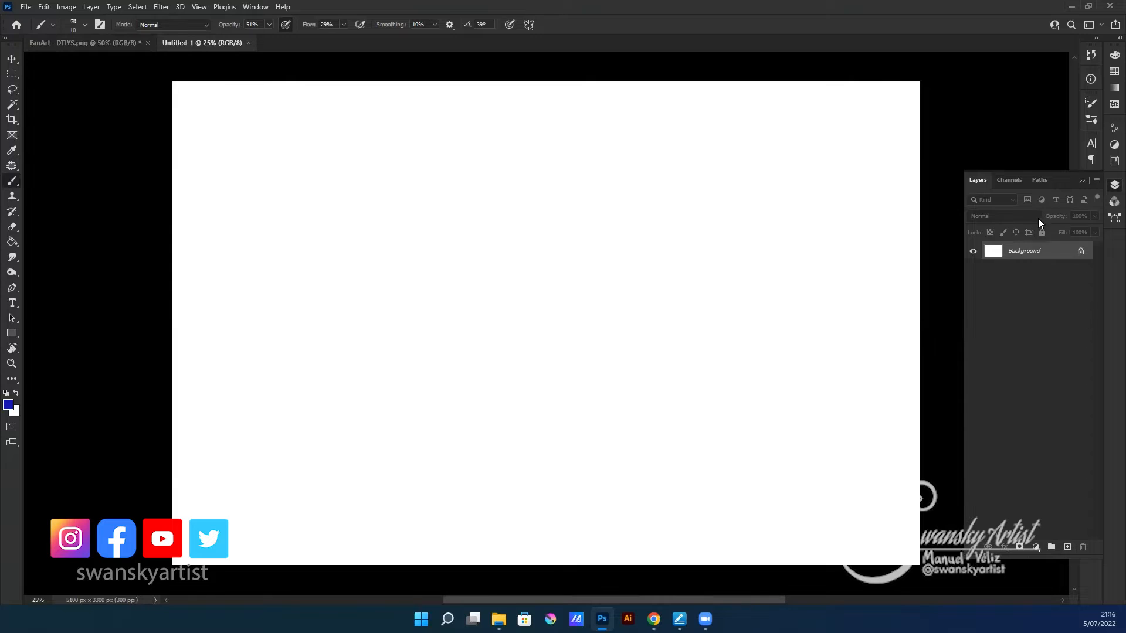
left_click(1067, 547)
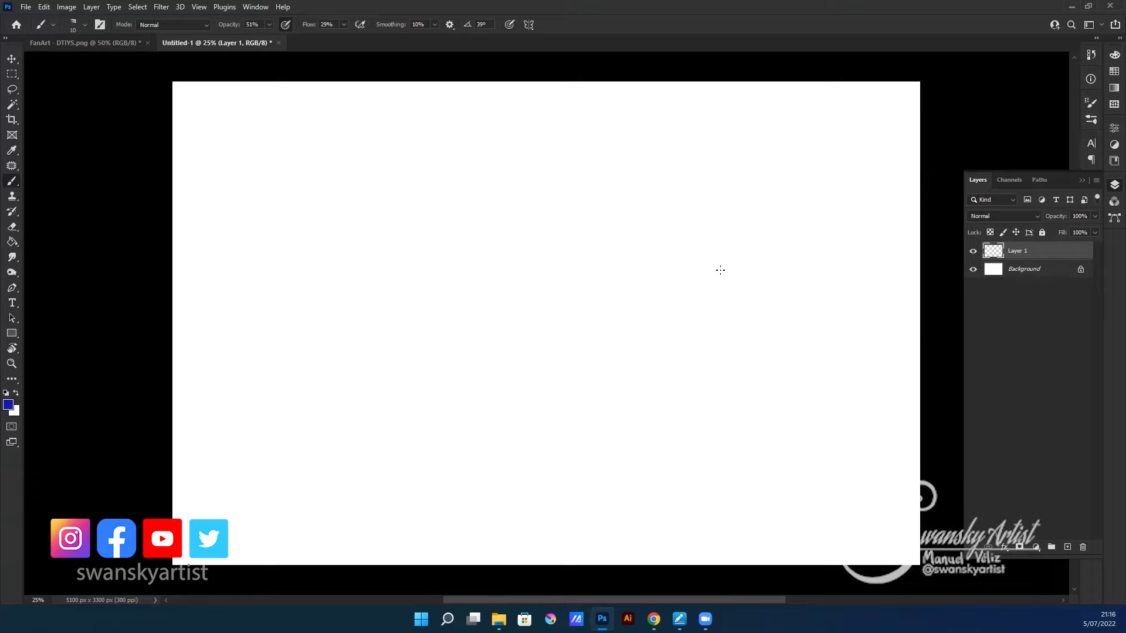
right_click(457, 315)
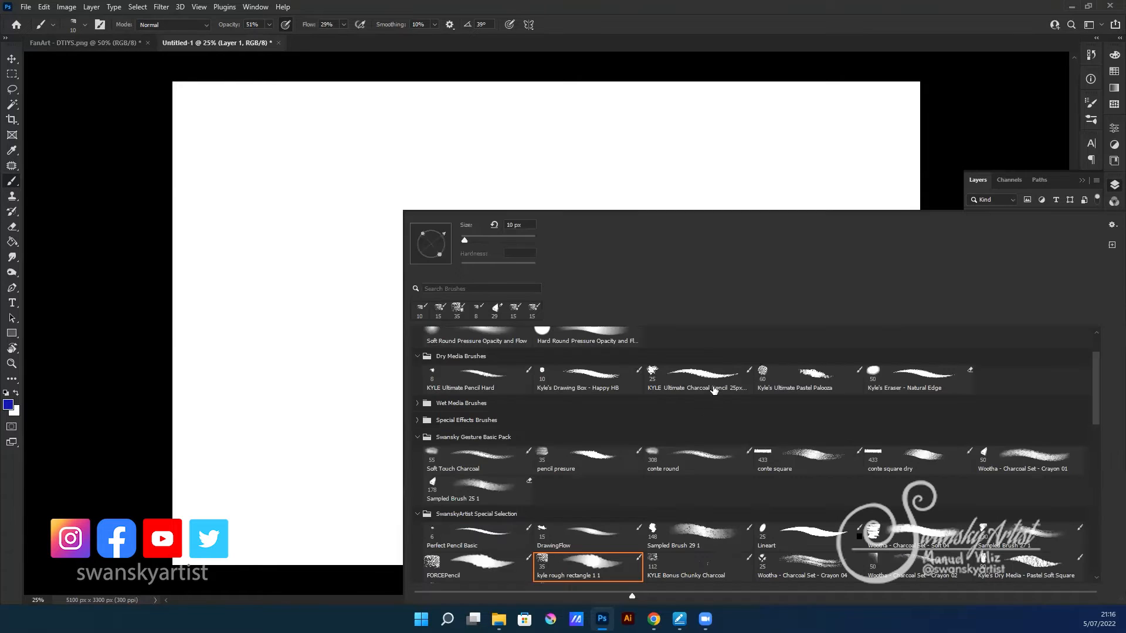
left_click(582, 568)
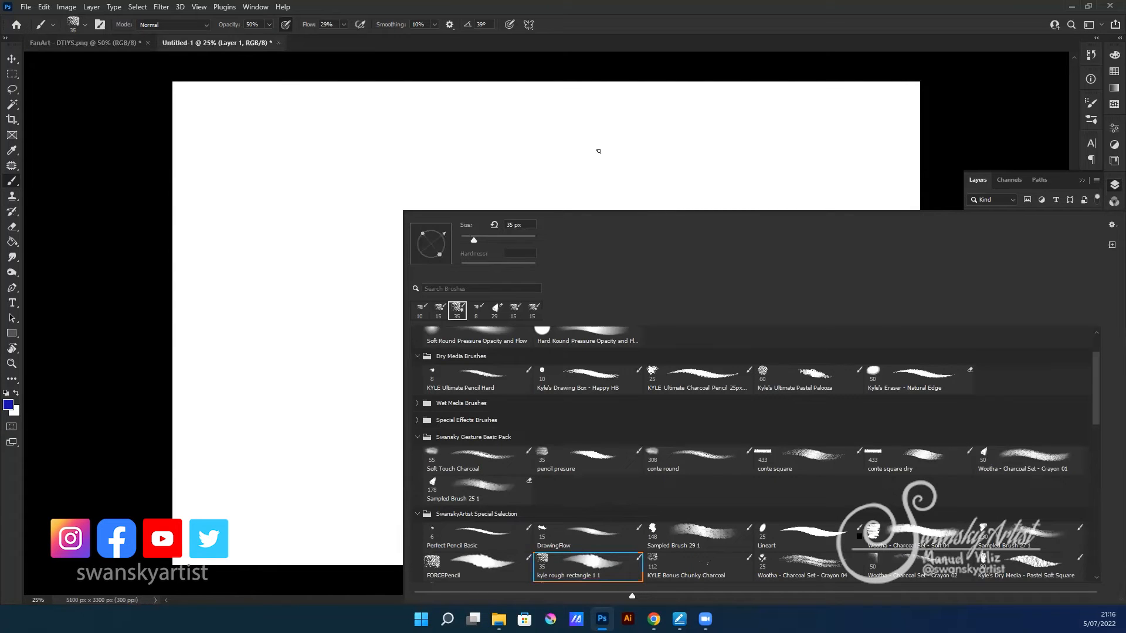
left_click(504, 123)
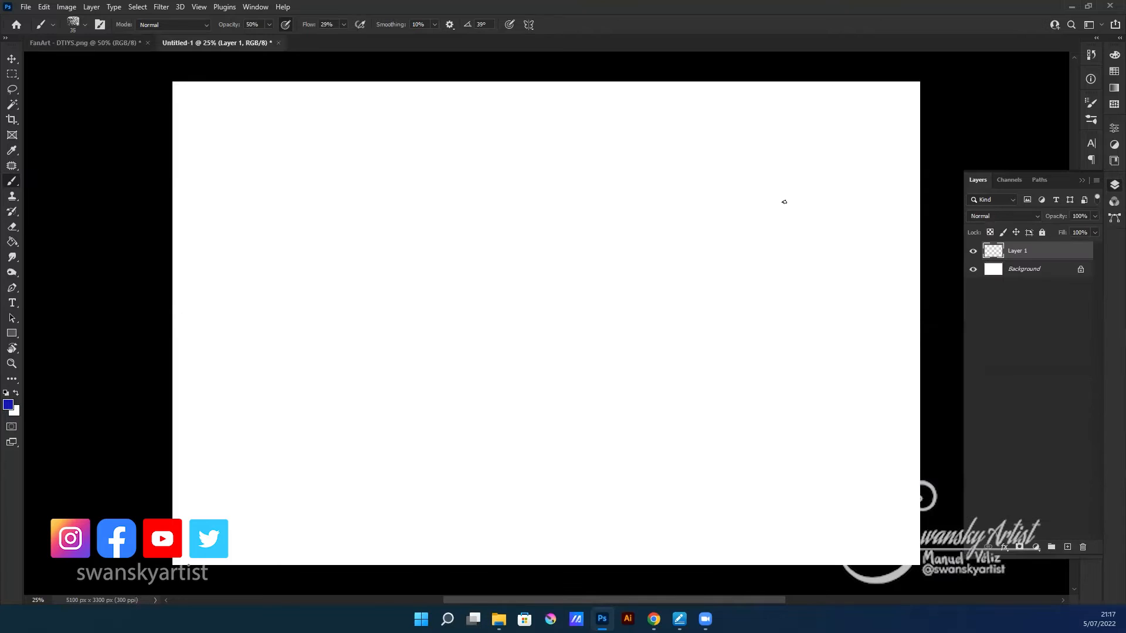
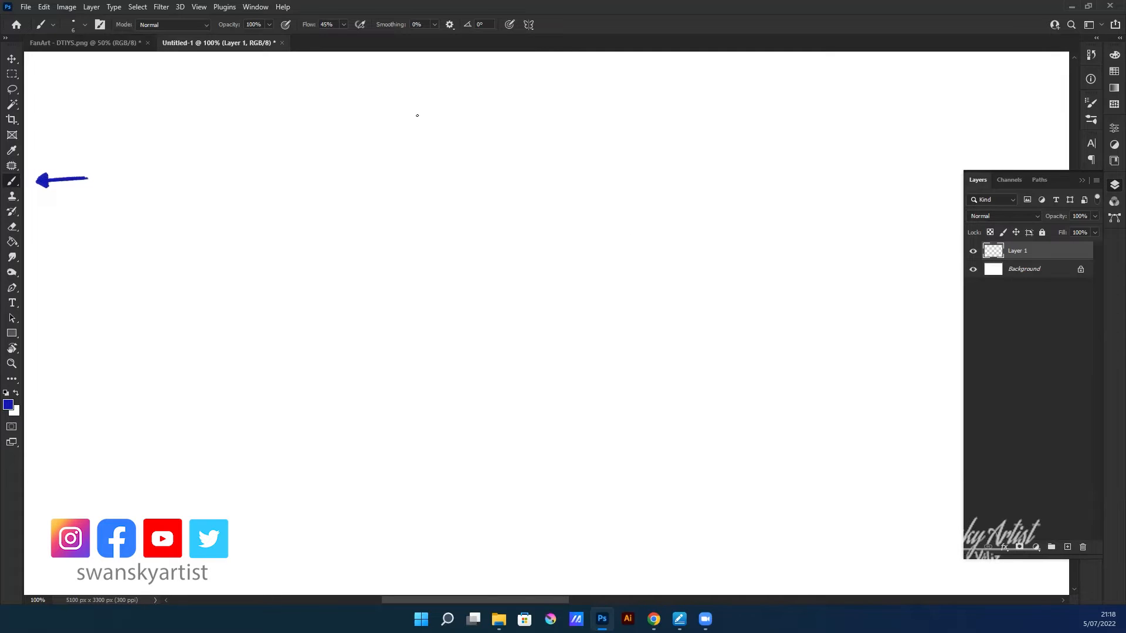
- Paste the copied photo of a hand drawing on a pen display into the document as a new layer
key("alt+Tab")
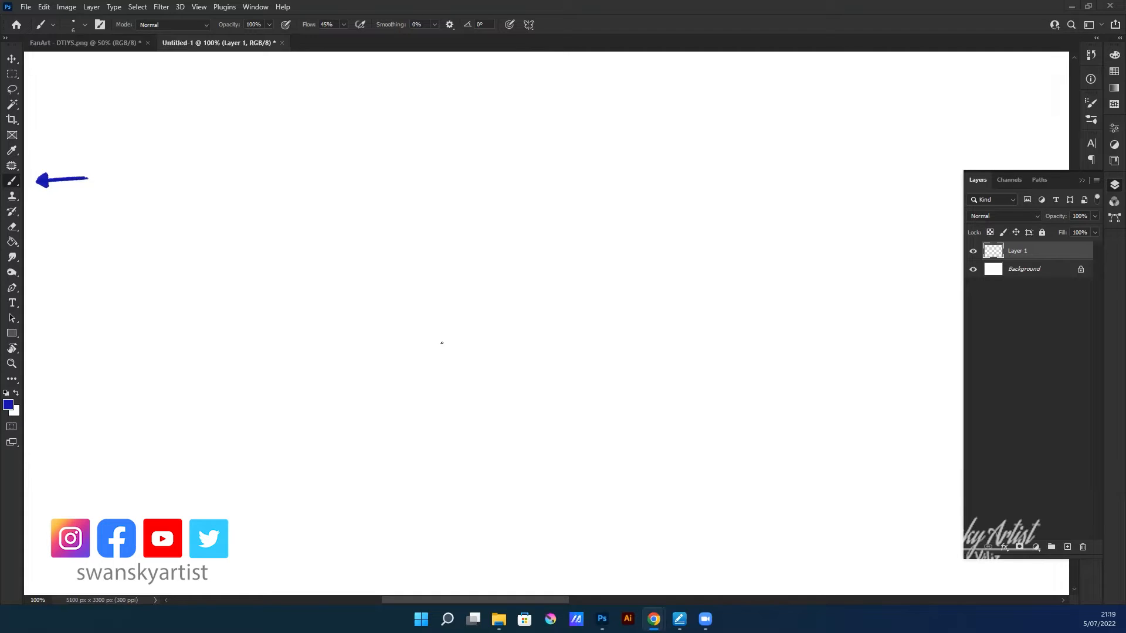
key("ctrl+v")
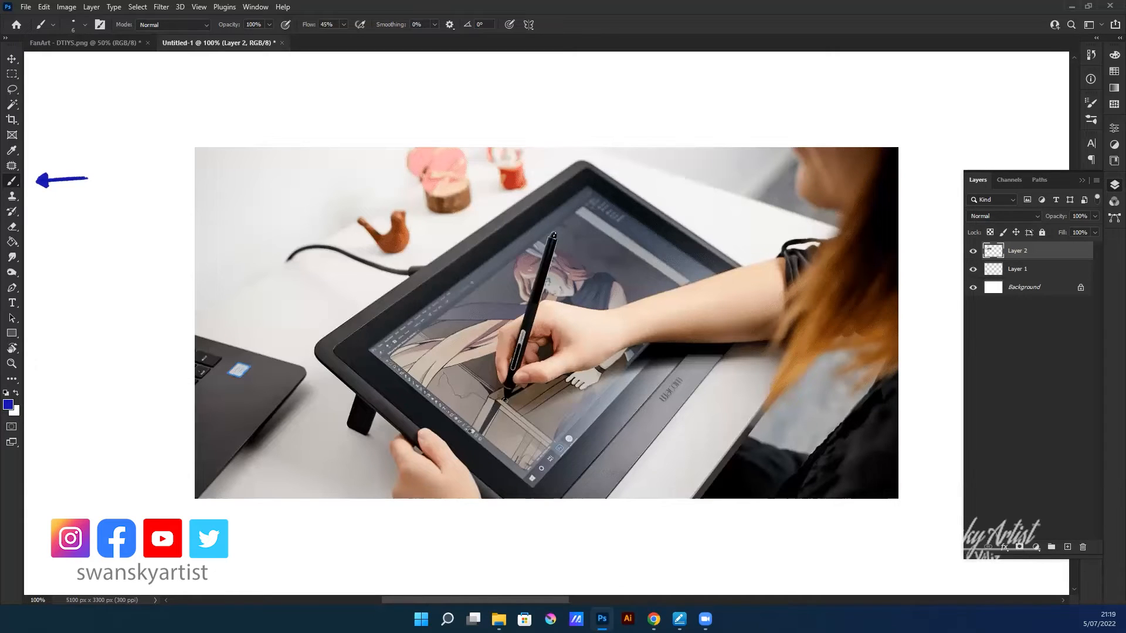
left_click_drag(546, 340, 629, 298)
left_click_drag(820, 376, 760, 377)
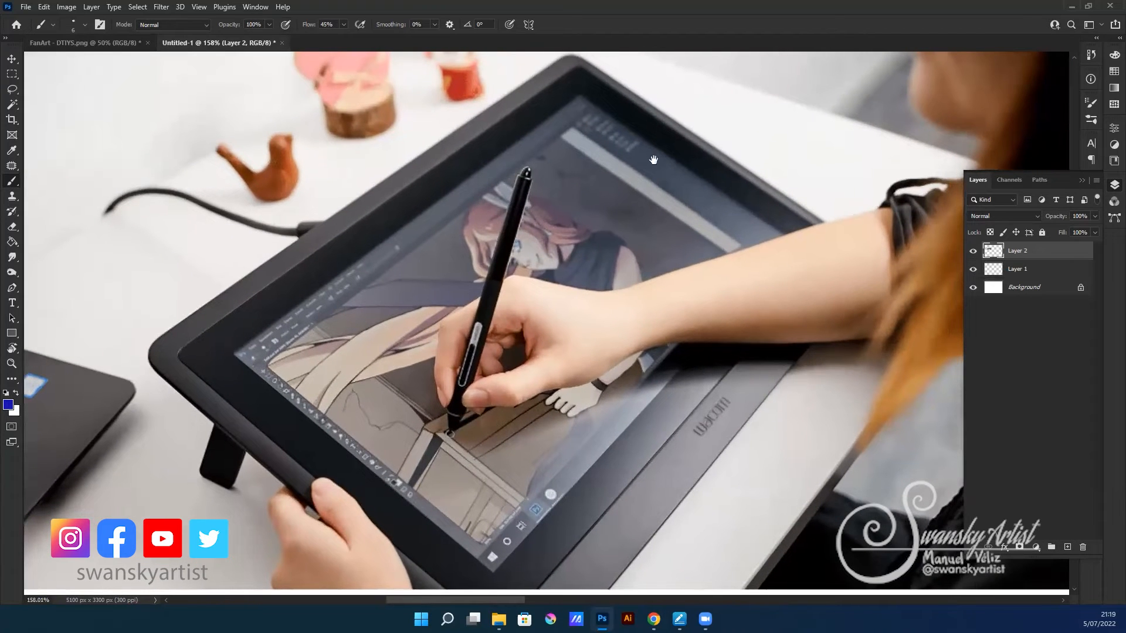
scroll(806, 375, "down", 1)
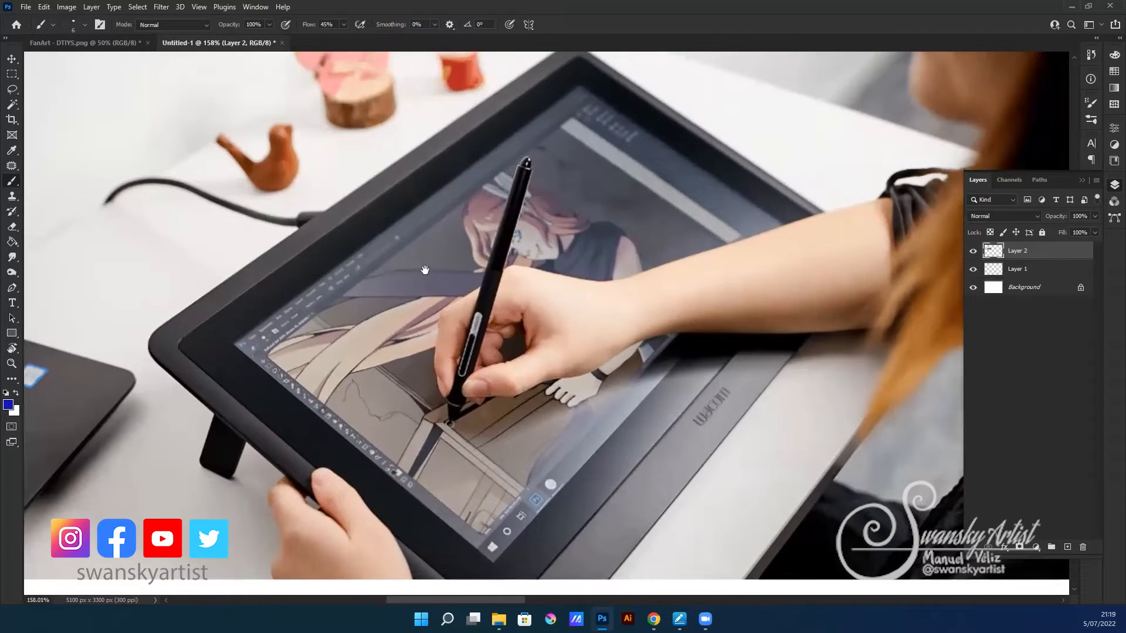
left_click_drag(424, 264, 438, 269)
left_click_drag(428, 434, 419, 412)
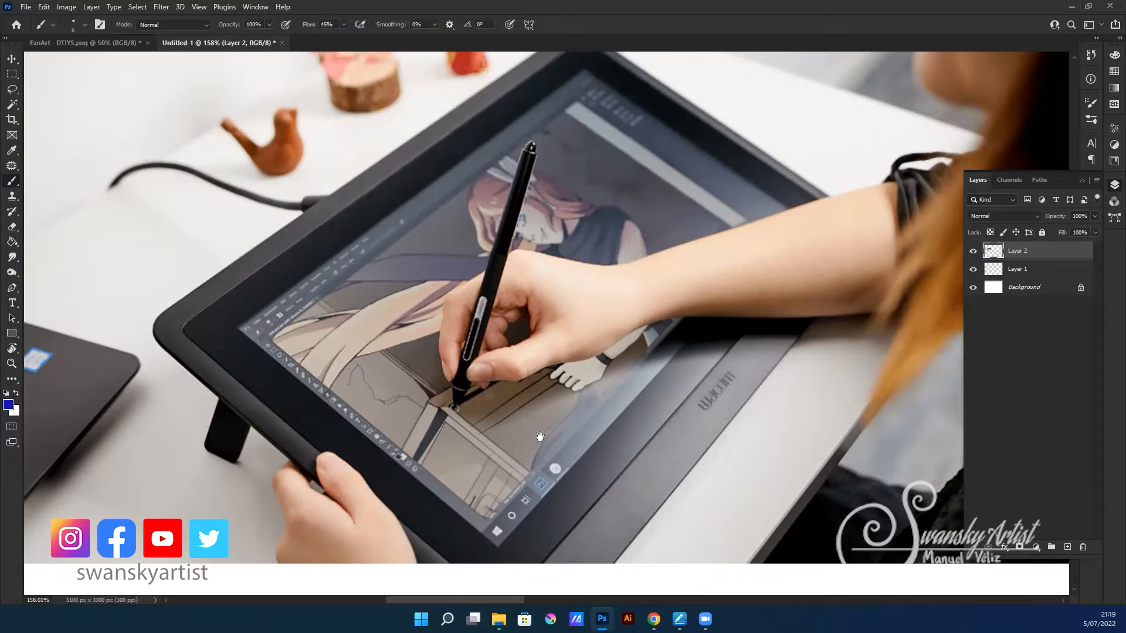
scroll(578, 254, "down", 5)
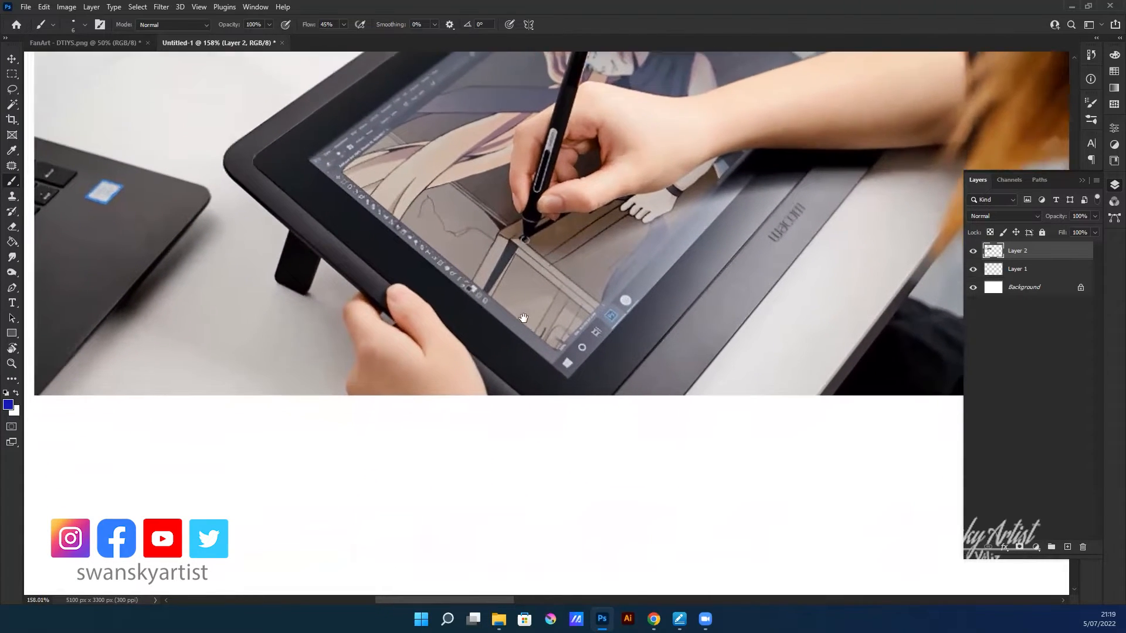
mouse_move(179, 284)
left_mouse_down()
mouse_move(294, 307)
mouse_move(417, 493)
mouse_move(428, 397)
mouse_move(251, 292)
mouse_move(208, 303)
left_mouse_up()
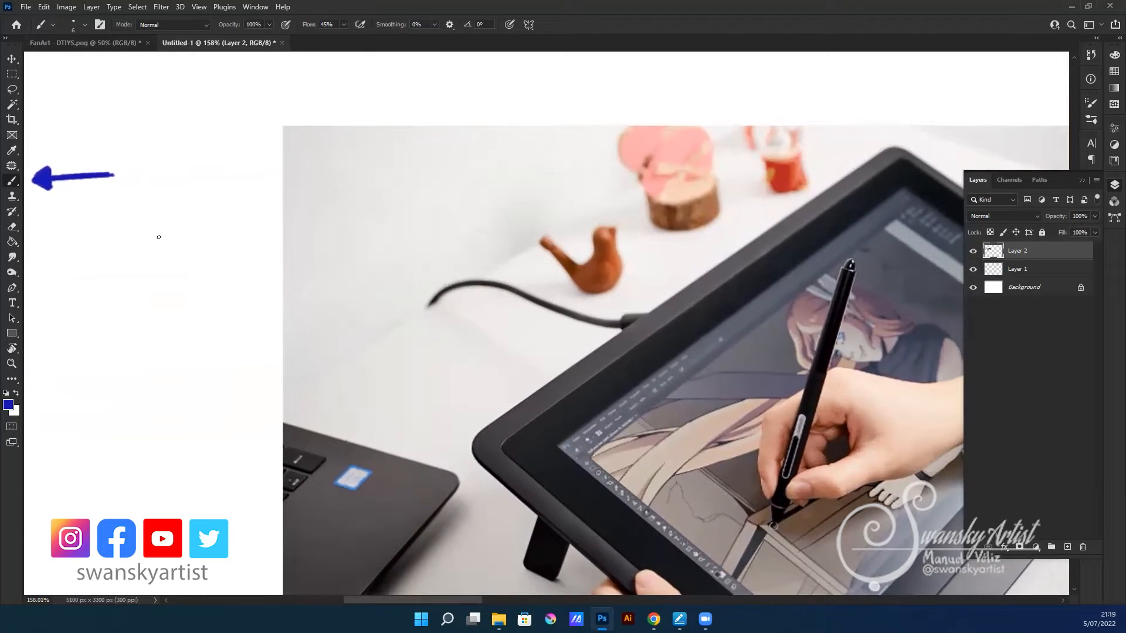
- Draw looping blue test strokes of varying thickness across the blank area and the photo, and undo them
mouse_move(71, 296)
left_mouse_down()
mouse_move(168, 234)
mouse_move(83, 339)
mouse_move(162, 333)
mouse_move(211, 367)
mouse_move(154, 453)
mouse_move(311, 305)
mouse_move(280, 346)
left_mouse_up()
mouse_move(367, 161)
left_mouse_down()
mouse_move(428, 189)
mouse_move(337, 192)
mouse_move(234, 218)
mouse_move(362, 135)
mouse_move(515, 115)
mouse_move(424, 92)
mouse_move(251, 129)
mouse_move(405, 123)
mouse_move(442, 191)
mouse_move(296, 252)
mouse_move(414, 258)
mouse_move(435, 289)
mouse_move(314, 303)
mouse_move(430, 321)
mouse_move(375, 367)
mouse_move(346, 422)
mouse_move(380, 432)
left_mouse_up()
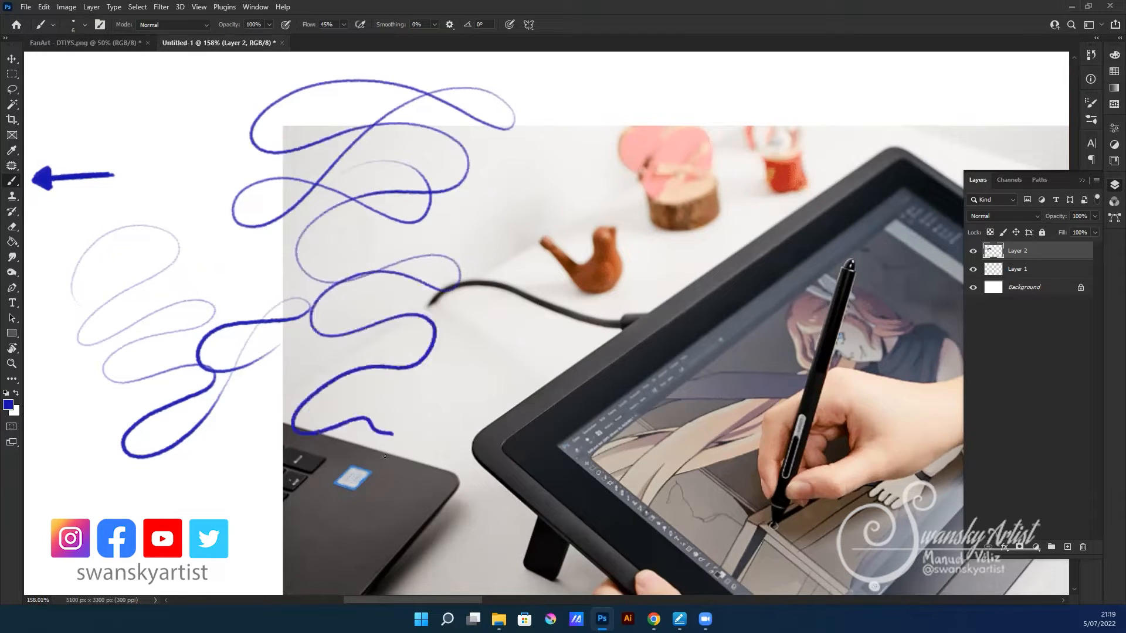
key("ctrl+z")
key("ctrl+z")
key("ctrl+z")
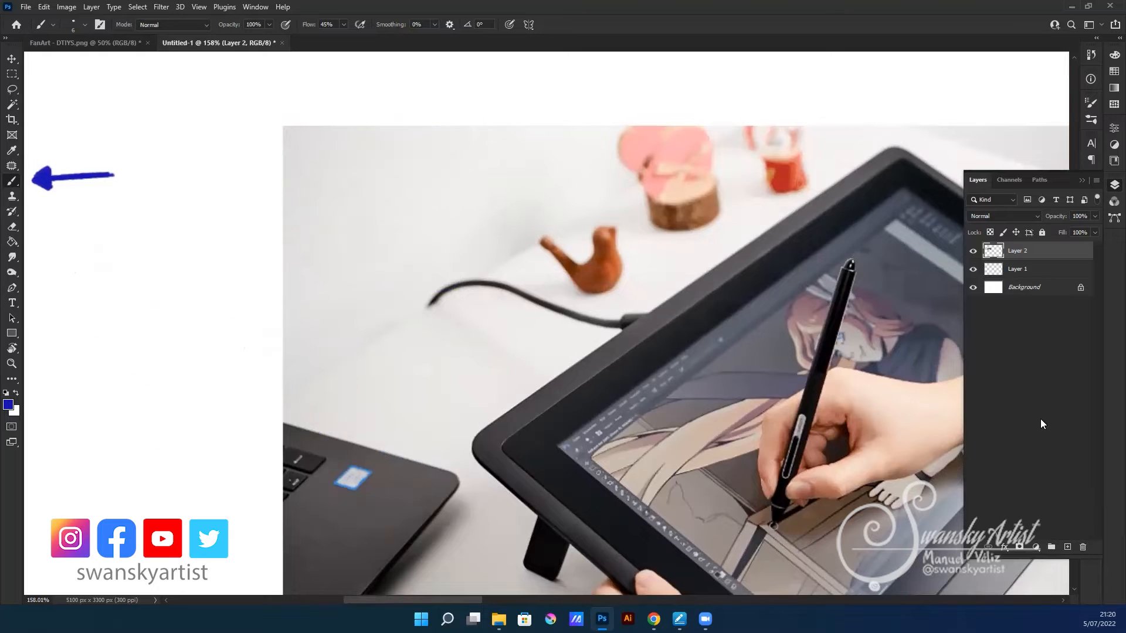
- Add a new empty layer above the photo layer
left_click(1068, 546)
left_click_drag(381, 254, 457, 246)
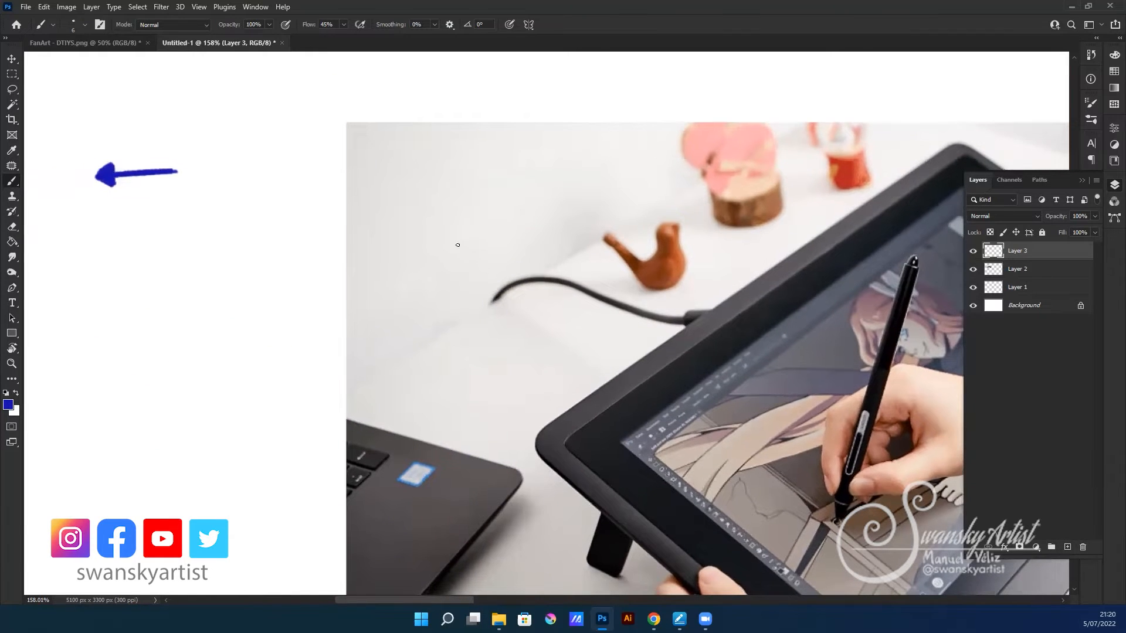
- Draw freehand blue test strokes and loops of varying thickness beside and over the photo, and clear them from the layer
left_click_drag(125, 241, 198, 212)
mouse_move(109, 262)
left_mouse_down()
mouse_move(190, 226)
mouse_move(199, 234)
left_mouse_up()
mouse_move(119, 288)
left_mouse_down()
mouse_move(191, 256)
mouse_move(156, 285)
mouse_move(226, 294)
mouse_move(103, 371)
mouse_move(270, 343)
left_mouse_up()
mouse_move(242, 194)
left_mouse_down()
mouse_move(328, 166)
mouse_move(255, 208)
mouse_move(335, 179)
mouse_move(257, 224)
mouse_move(361, 200)
mouse_move(259, 251)
mouse_move(361, 216)
mouse_move(295, 266)
mouse_move(355, 241)
mouse_move(282, 285)
mouse_move(382, 251)
mouse_move(275, 324)
left_mouse_up()
key("ctrl+z")
mouse_move(231, 195)
left_mouse_down()
mouse_move(302, 171)
mouse_move(297, 227)
left_mouse_up()
key("ctrl+z")
key("ctrl+z")
scroll(442, 369, "right", 3)
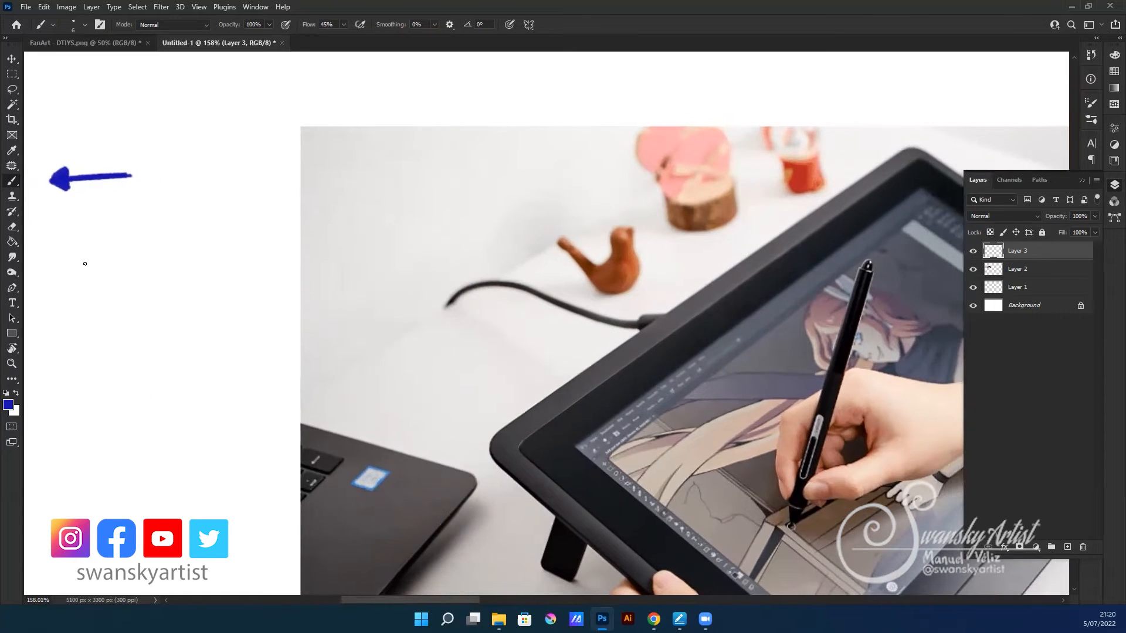
mouse_move(59, 275)
left_mouse_down()
mouse_move(136, 208)
mouse_move(173, 236)
mouse_move(93, 310)
mouse_move(248, 264)
mouse_move(254, 305)
mouse_move(125, 338)
mouse_move(171, 368)
mouse_move(310, 234)
mouse_move(331, 298)
mouse_move(208, 311)
mouse_move(156, 380)
mouse_move(293, 343)
mouse_move(312, 365)
mouse_move(250, 346)
mouse_move(225, 375)
mouse_move(343, 310)
mouse_move(350, 338)
mouse_move(325, 267)
mouse_move(420, 273)
mouse_move(325, 171)
mouse_move(329, 197)
mouse_move(359, 200)
mouse_move(315, 251)
mouse_move(352, 249)
left_mouse_up()
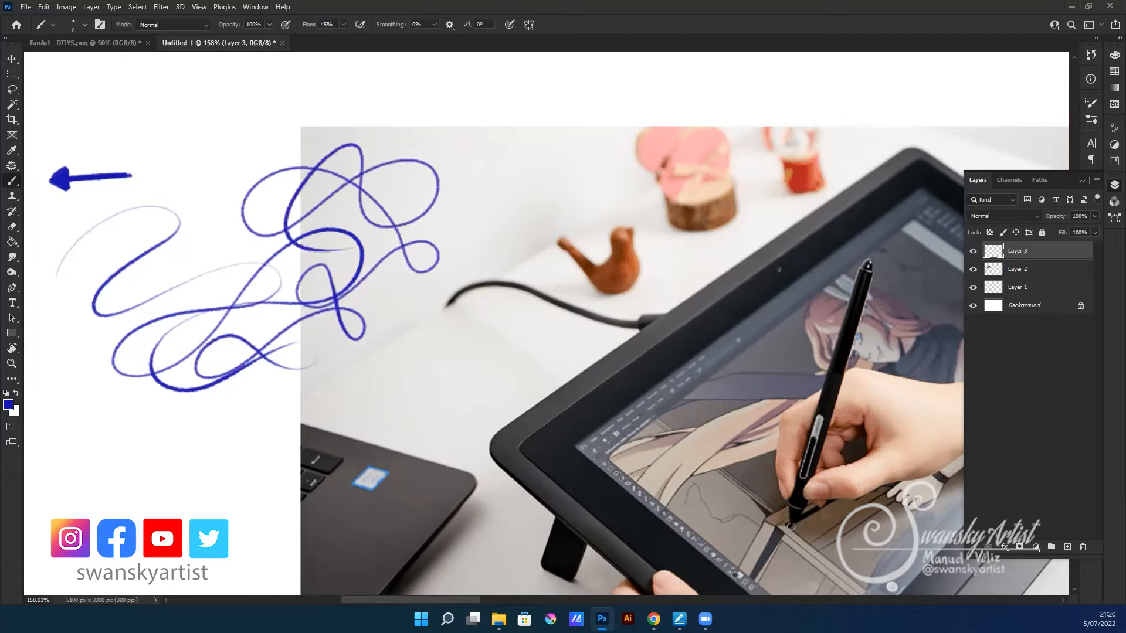
key("Delete")
- Sketch a slanted blue cylinder with a rounded lower end and a filled upper end below the arrow
mouse_move(352, 234)
left_mouse_down()
mouse_move(568, 203)
mouse_move(581, 232)
mouse_move(578, 221)
mouse_move(461, 254)
left_mouse_up()
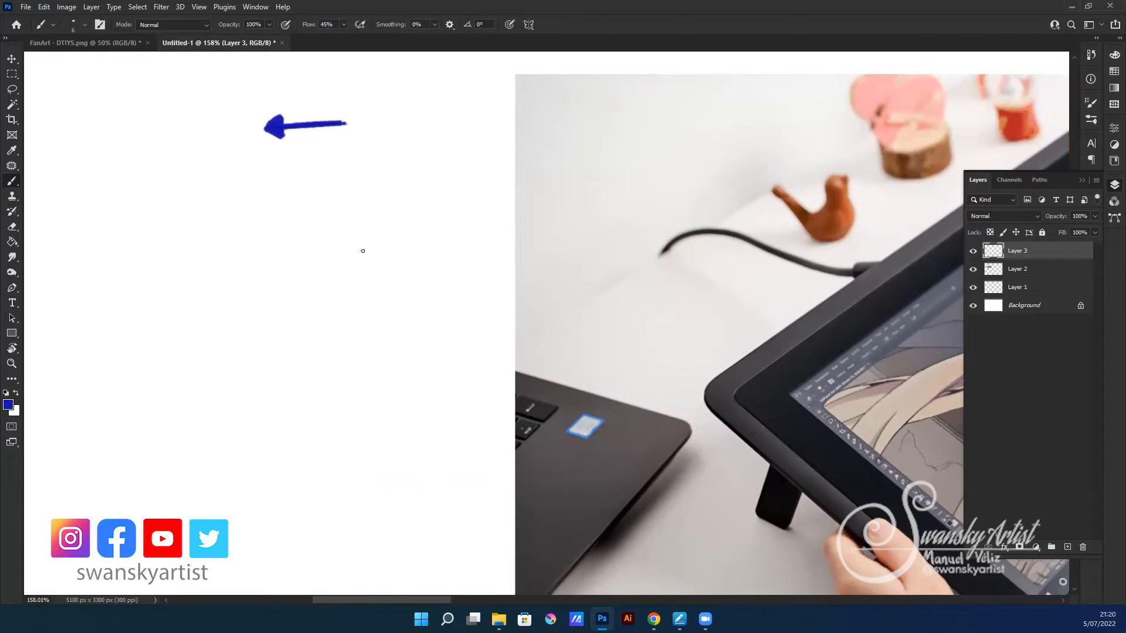
mouse_move(343, 229)
left_mouse_down()
mouse_move(217, 305)
mouse_move(230, 314)
mouse_move(359, 248)
left_mouse_up()
mouse_move(240, 307)
left_mouse_down()
mouse_move(356, 225)
mouse_move(362, 242)
mouse_move(344, 259)
mouse_move(355, 221)
mouse_move(358, 244)
left_mouse_up()
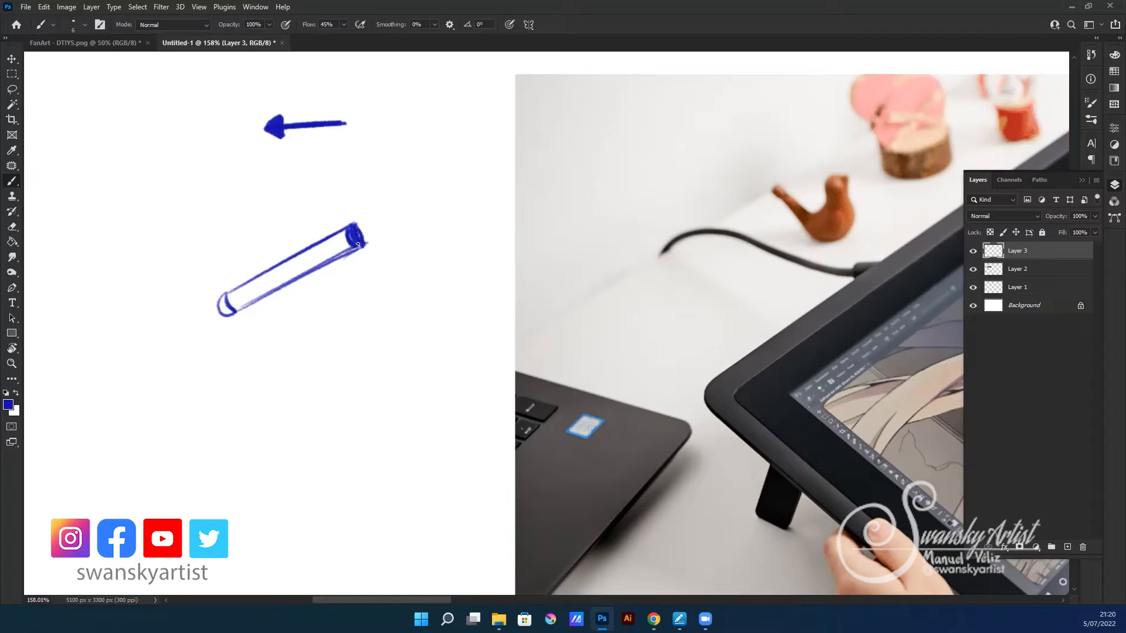
left_click_drag(235, 312, 340, 251)
left_click_drag(226, 296, 331, 231)
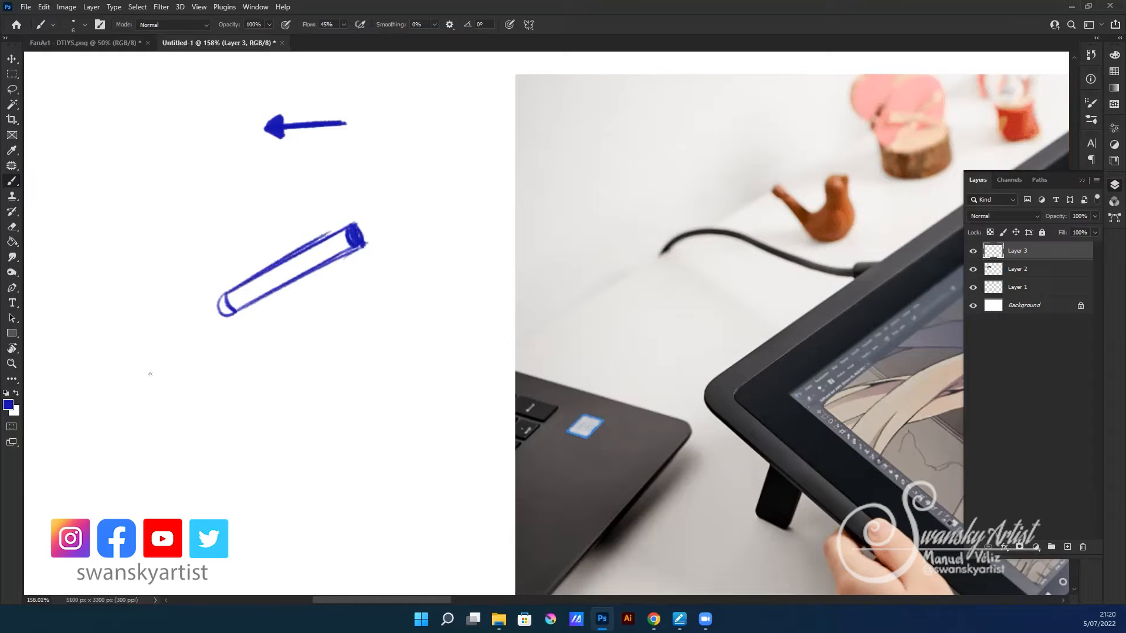
- Draw a thin wavy stroke below the cylinder, and erase and redraw the cylinder's upper edge
mouse_move(279, 316)
left_mouse_down()
mouse_move(320, 400)
mouse_move(413, 493)
left_mouse_up()
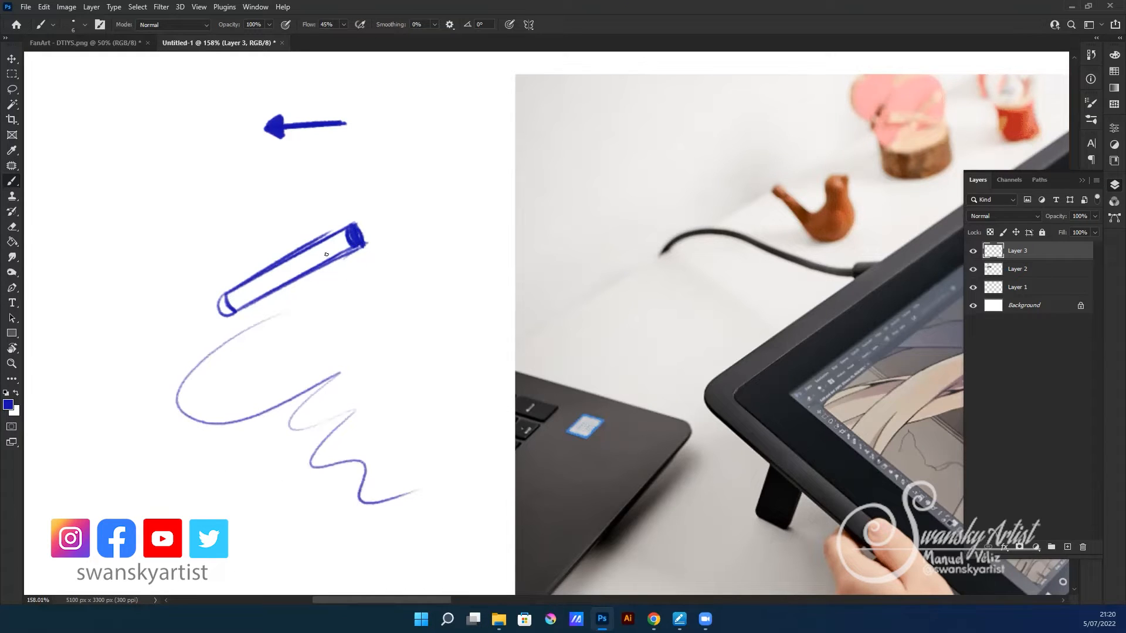
key("e")
left_click_drag(334, 226, 311, 236)
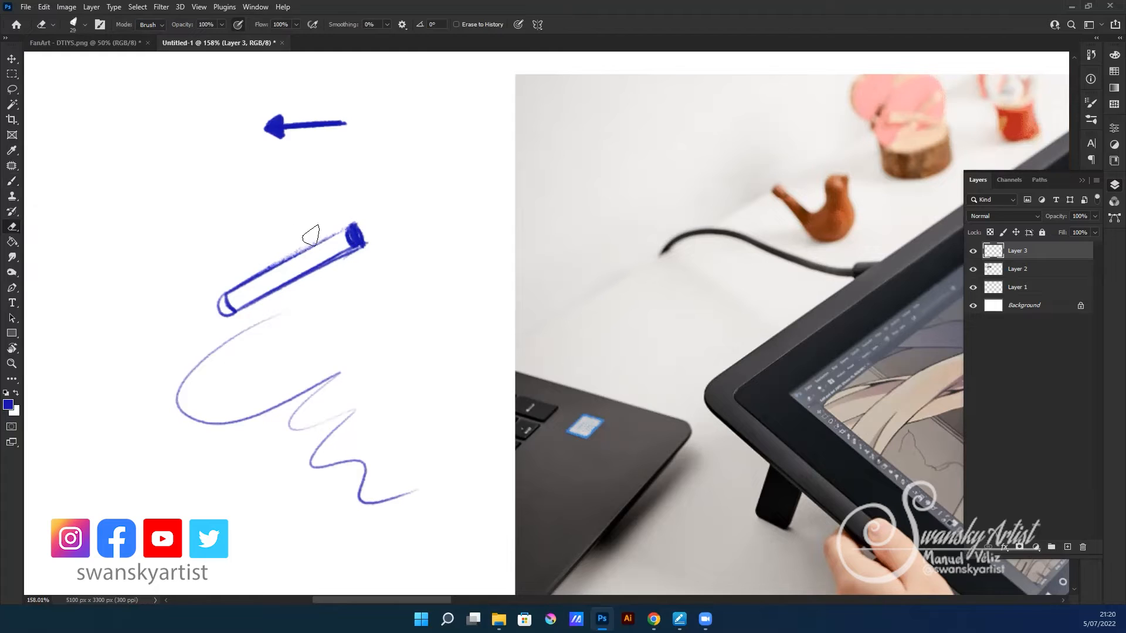
key("b")
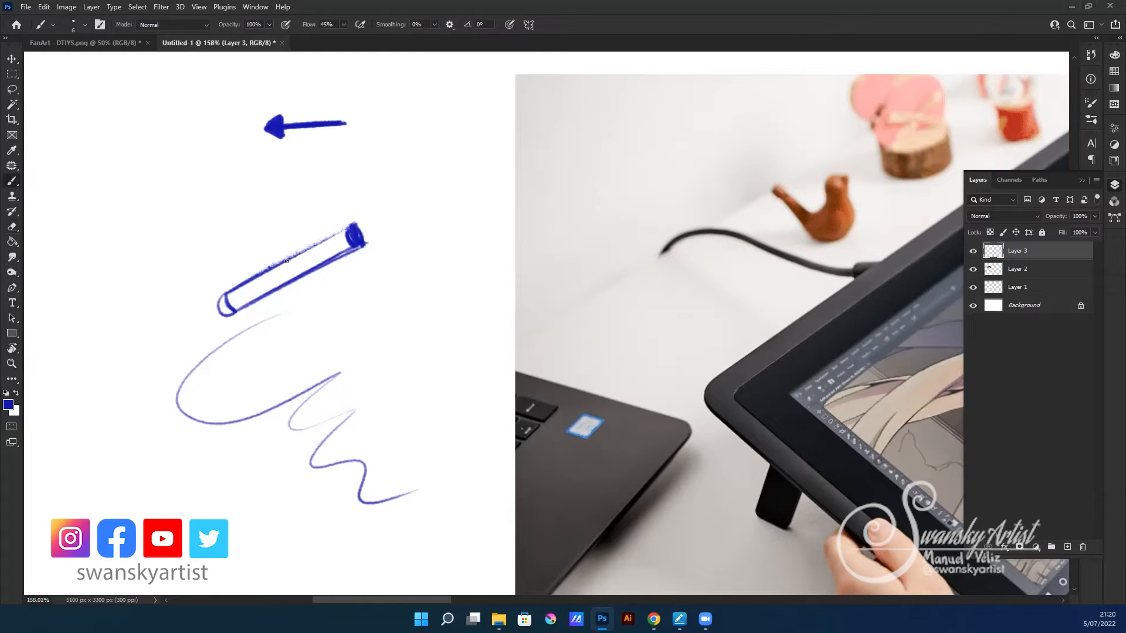
mouse_move(258, 272)
left_mouse_down()
mouse_move(350, 223)
mouse_move(221, 292)
mouse_move(349, 227)
left_mouse_up()
- Sketch a thinner pointed stick above the cylinder and a small arrow leading from it to the cylinder
left_click_drag(440, 253, 565, 269)
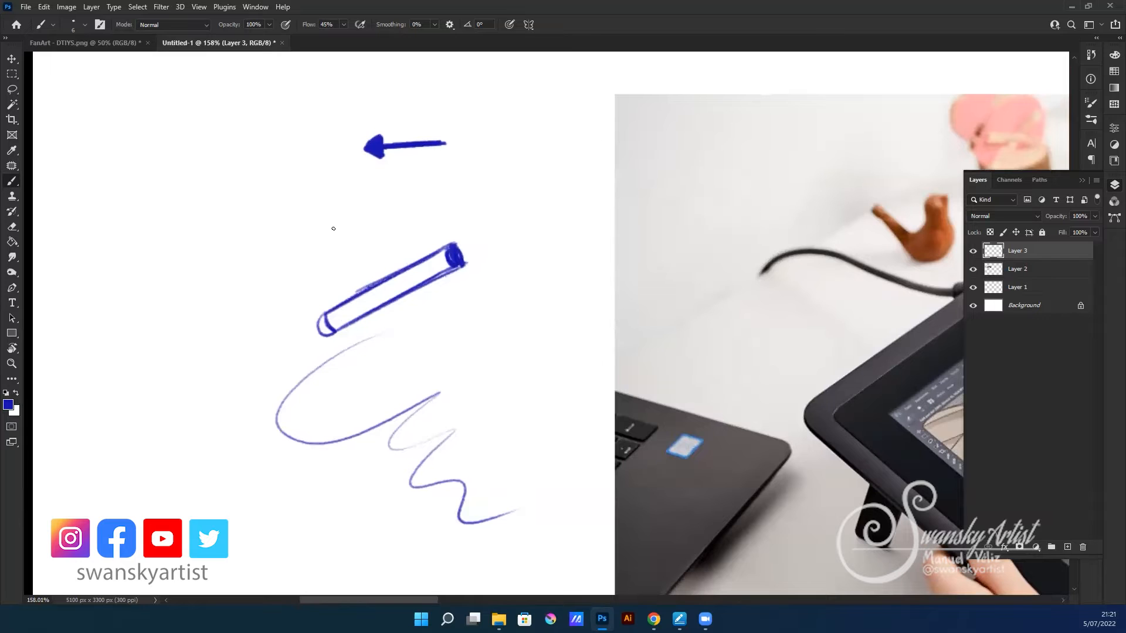
left_click_drag(274, 262, 393, 195)
left_click_drag(269, 268, 400, 200)
mouse_move(274, 262)
left_mouse_down()
mouse_move(371, 210)
mouse_move(265, 265)
mouse_move(411, 190)
left_mouse_up()
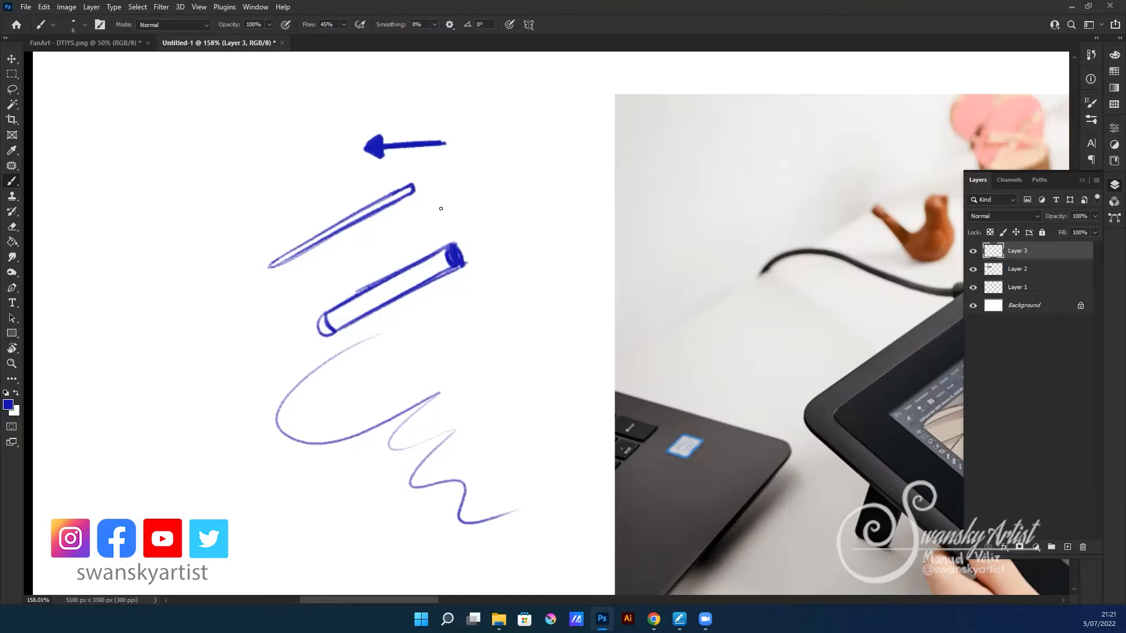
left_click_drag(364, 234, 389, 257)
- Sketch a larger slanted pen with a pointed tip beside the cylinder, undoing and redrawing its barrel edges
left_click_drag(510, 315, 543, 359)
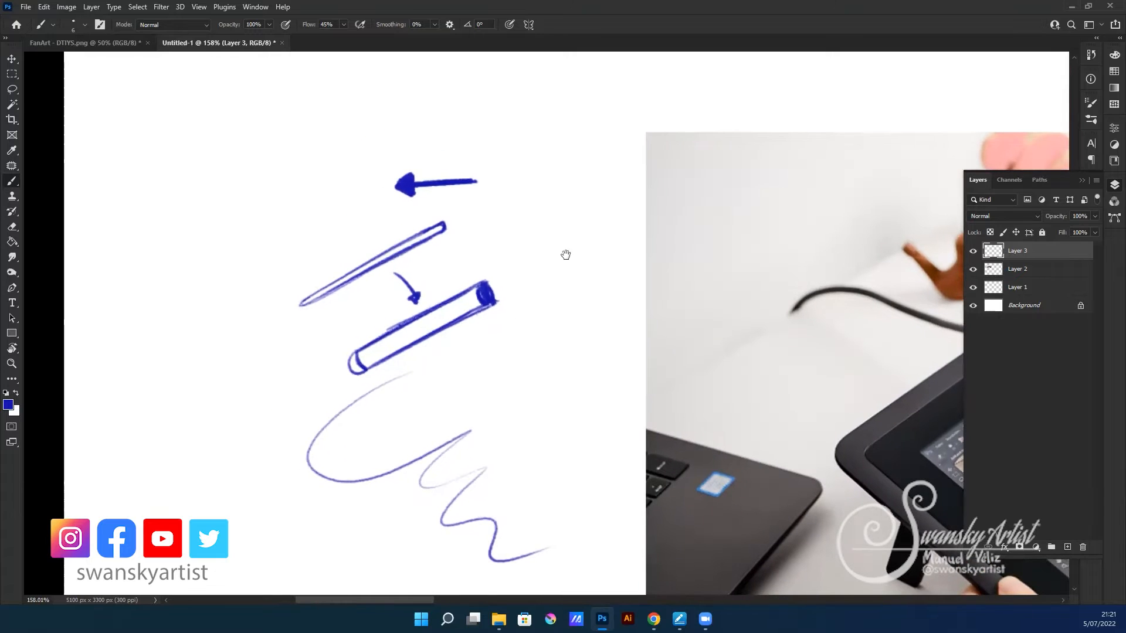
left_click_drag(565, 255, 529, 179)
mouse_move(387, 305)
left_mouse_down()
mouse_move(365, 340)
mouse_move(375, 329)
mouse_move(399, 334)
mouse_move(387, 308)
mouse_move(400, 332)
mouse_move(517, 231)
left_mouse_up()
left_click_drag(406, 333, 541, 257)
left_click_drag(387, 306, 537, 219)
mouse_move(392, 326)
left_mouse_down()
mouse_move(404, 333)
mouse_move(551, 245)
left_mouse_up()
key("ctrl+z")
key("ctrl+z")
left_click_drag(404, 332, 552, 239)
left_click_drag(387, 306, 555, 209)
left_click_drag(450, 271, 580, 216)
left_click_drag(466, 300, 585, 221)
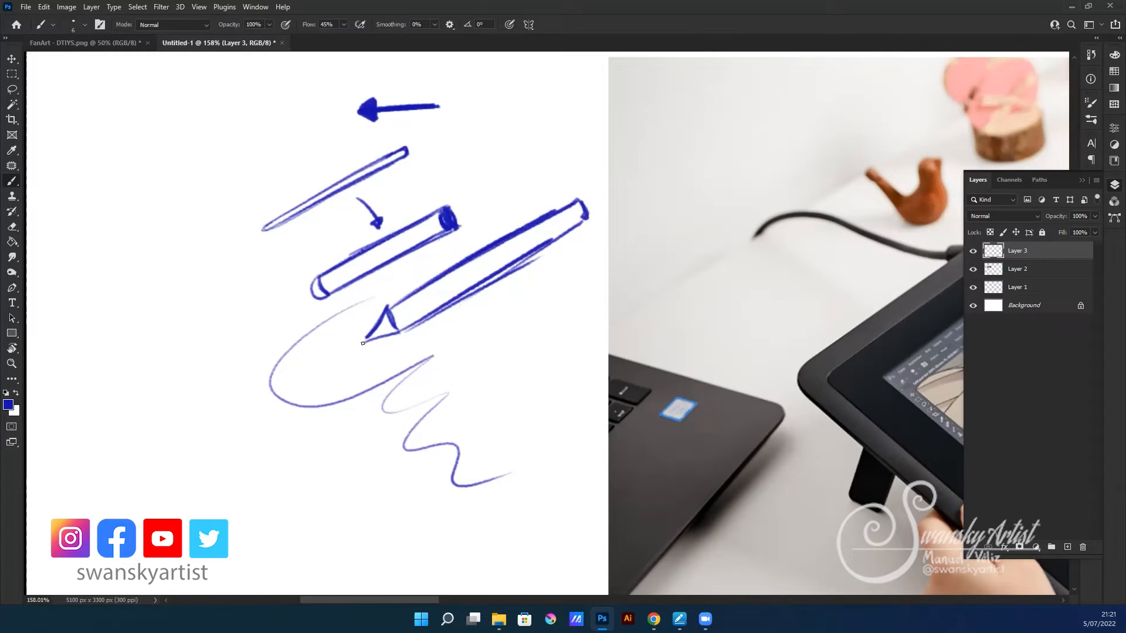
- Circle the large pen's tip, clean up the lines near it, and add arrows pointing at the cylinder's end and the circled tip
mouse_move(361, 343)
left_mouse_down()
mouse_move(354, 352)
mouse_move(371, 339)
left_mouse_up()
key("e")
left_click_drag(384, 305, 407, 298)
key("b")
mouse_move(309, 311)
left_mouse_down()
mouse_move(318, 320)
mouse_move(314, 307)
left_mouse_up()
left_click_drag(310, 376, 344, 355)
- Erase the stray lines along the large pen's lower edge and redraw the ends of its barrel edges
key("e")
left_click_drag(528, 267, 401, 332)
key("b")
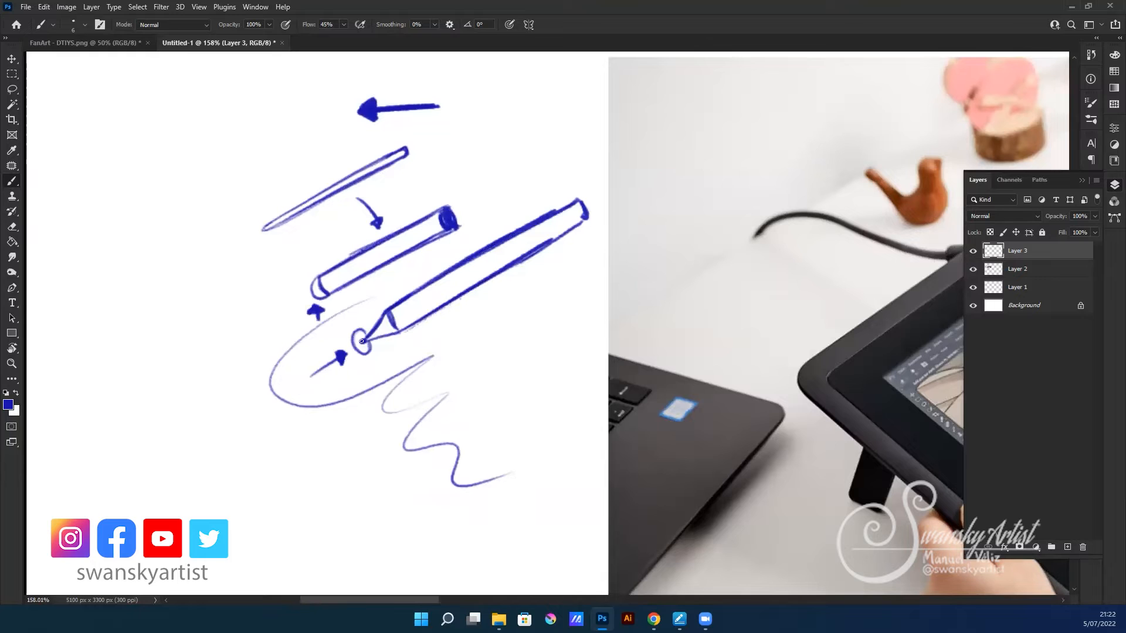
left_click_drag(586, 218, 517, 266)
left_click_drag(550, 215, 580, 198)
- Handwrite the word "Wacom" in blue below the large pen
left_click_drag(564, 347, 612, 317)
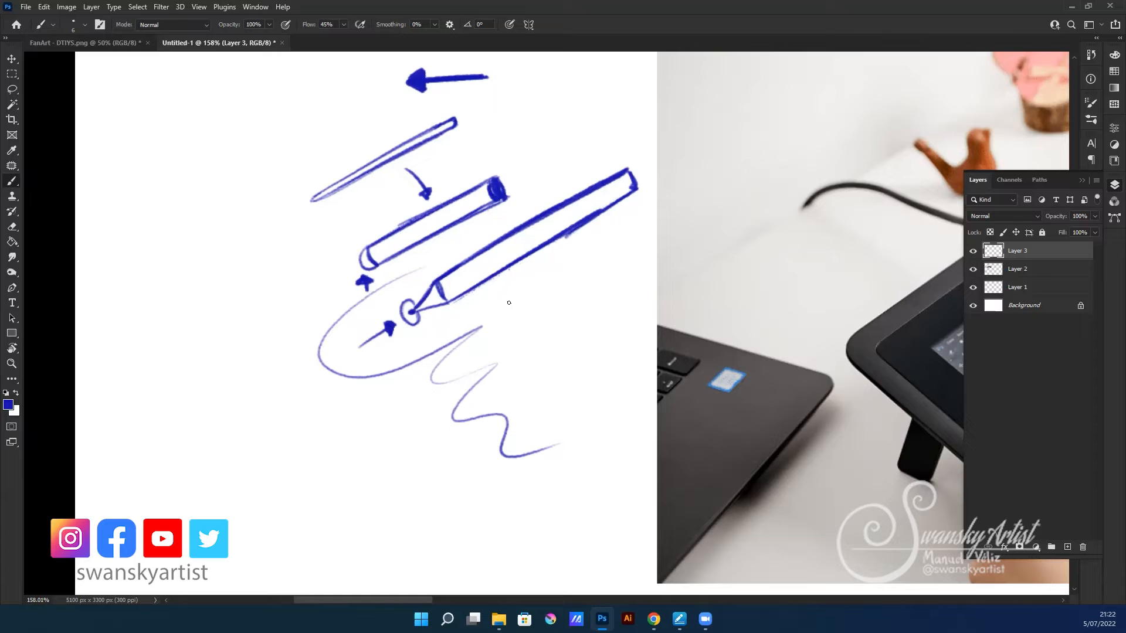
mouse_move(488, 300)
left_mouse_down()
mouse_move(513, 318)
mouse_move(540, 306)
mouse_move(640, 308)
left_mouse_up()
left_click_drag(569, 308, 580, 305)
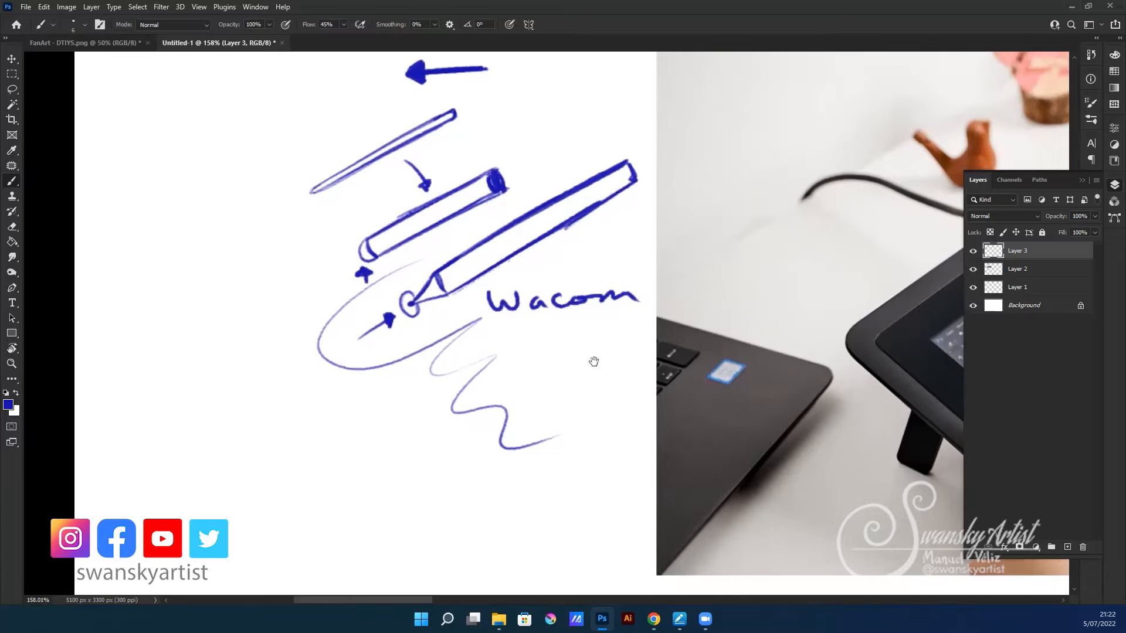
- Underline the handwritten word "Wacom" with a double stroke and draw a small arrow pointing to it
left_click_drag(593, 362, 577, 387)
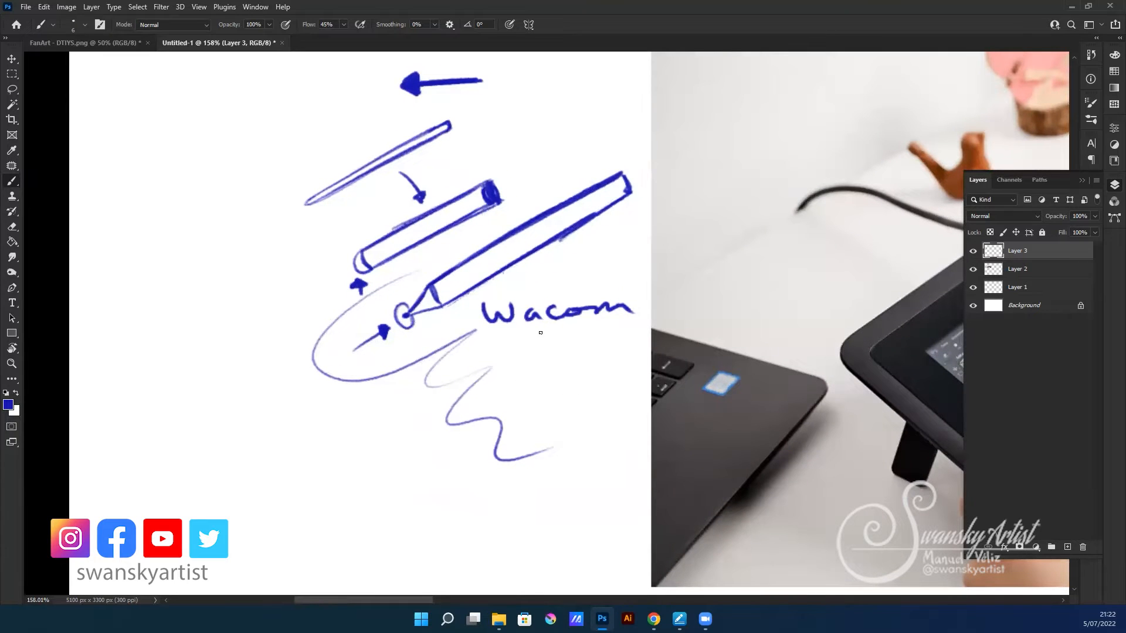
left_click_drag(475, 339, 644, 323)
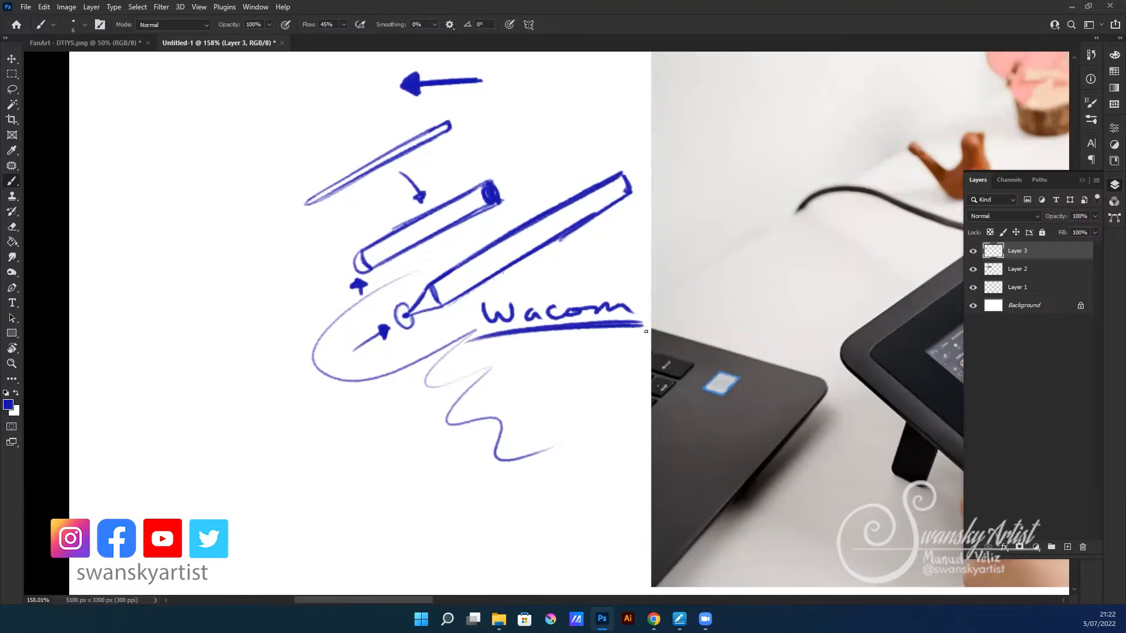
scroll(653, 325, "up", 1)
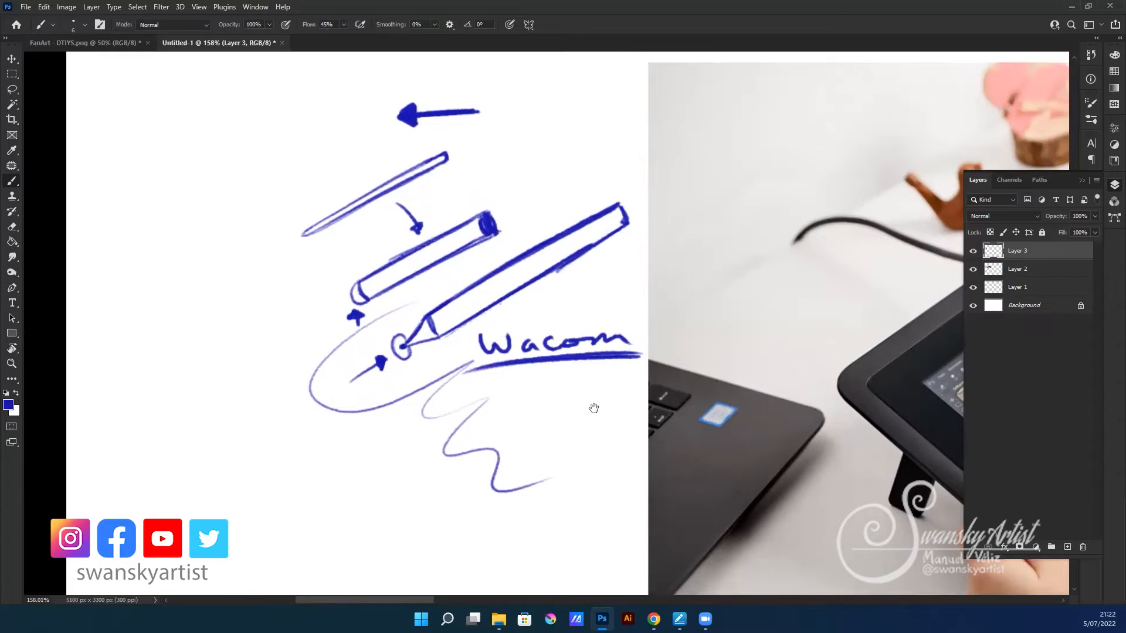
scroll(651, 358, "right", 1)
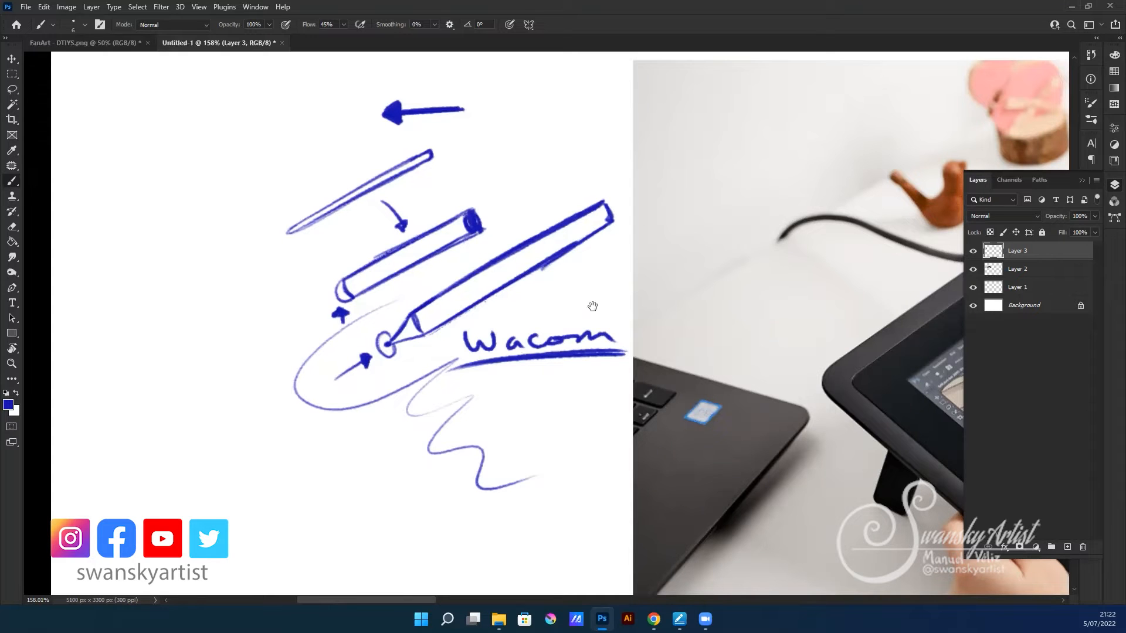
left_click_drag(430, 348, 447, 347)
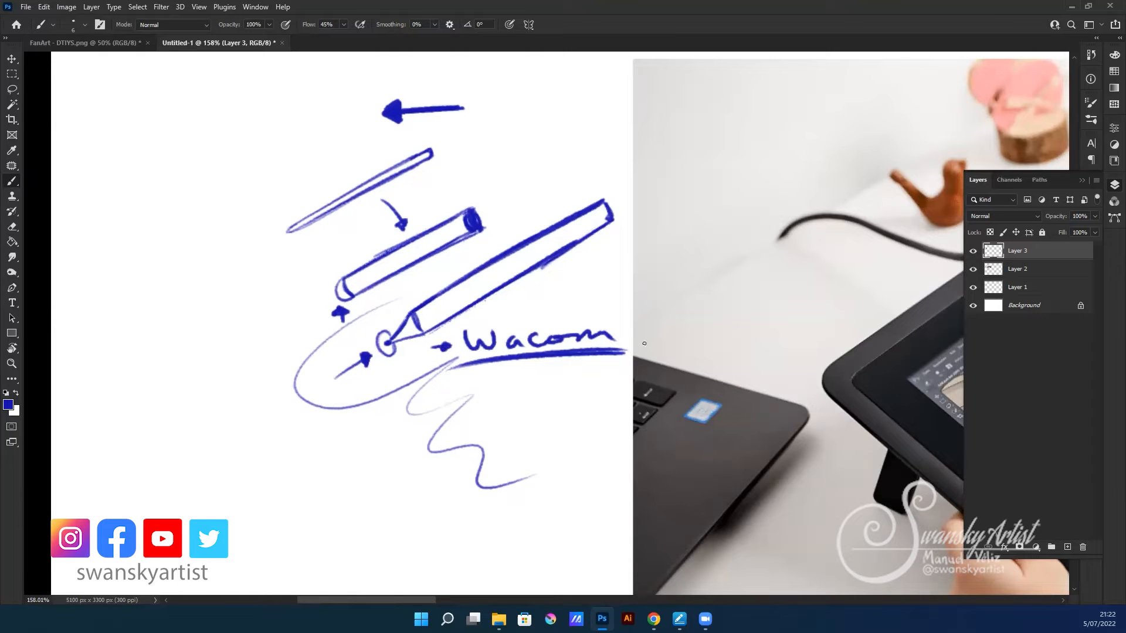
left_click_drag(696, 322, 658, 414)
scroll(675, 381, "up", 2)
scroll(674, 381, "left", 2)
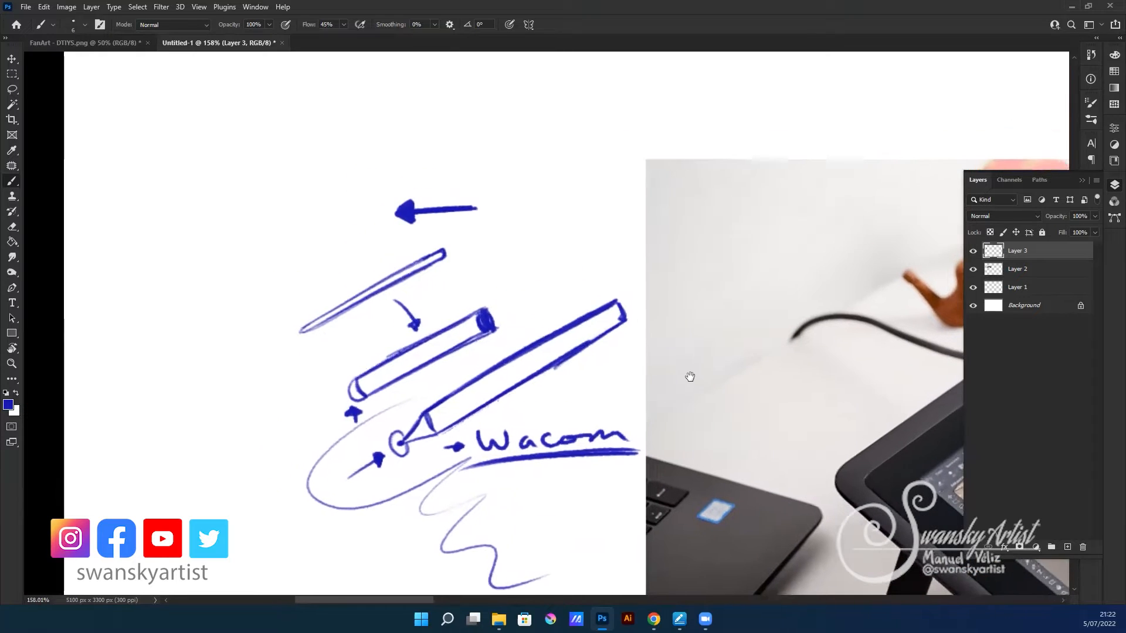
left_click_drag(681, 355, 659, 377)
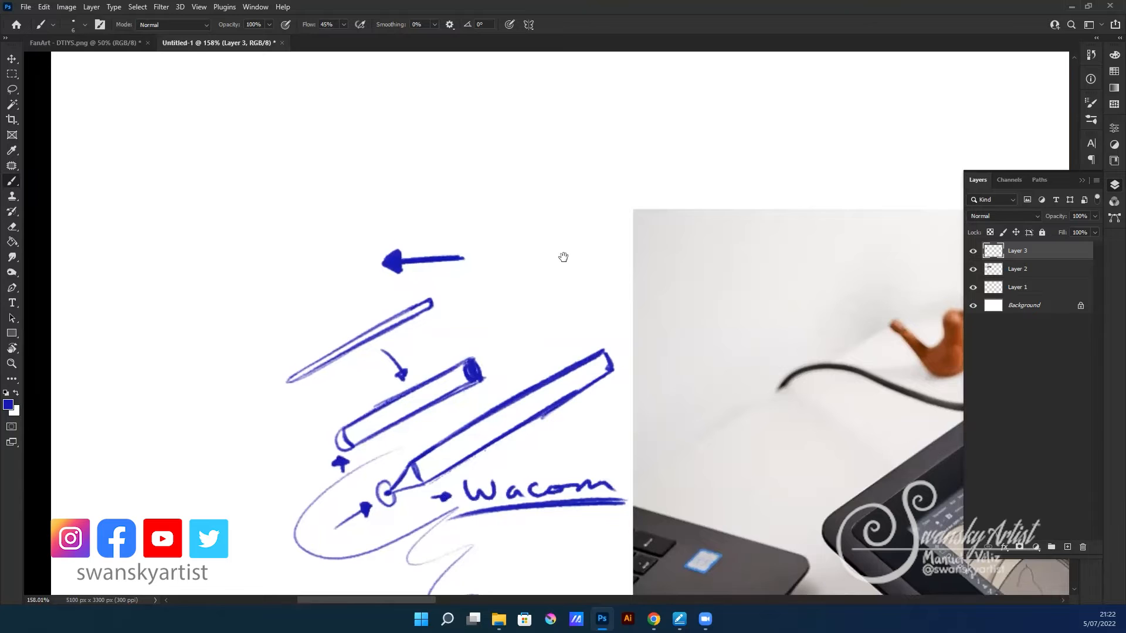
scroll(724, 415, "right", 2)
scroll(724, 415, "up", 1)
scroll(701, 405, "down", 3)
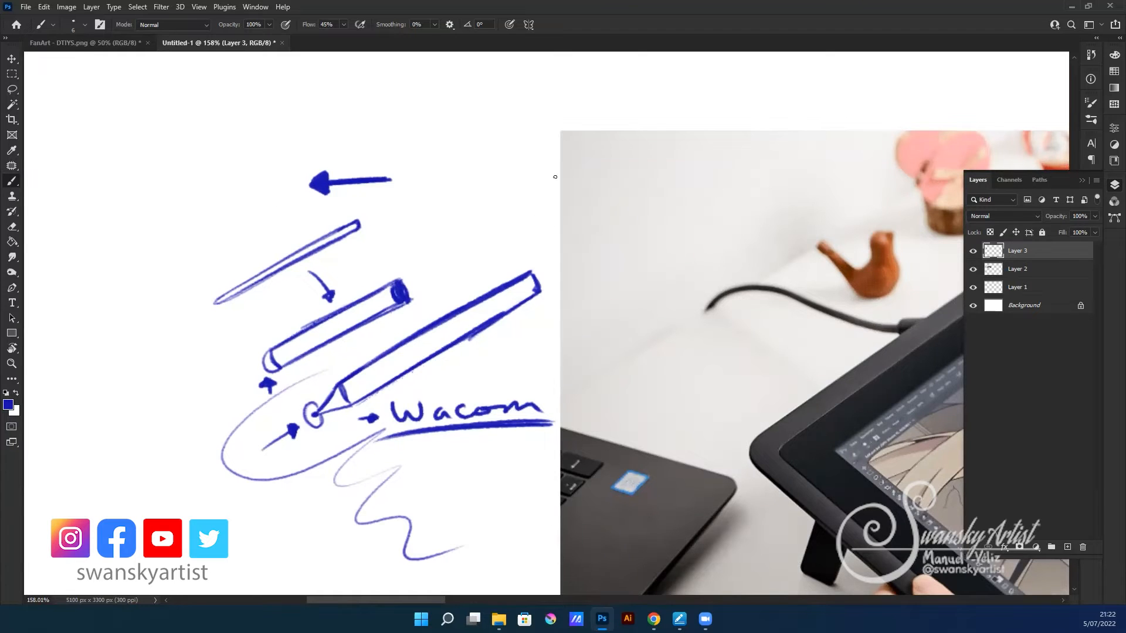
scroll(475, 257, "left", 3)
scroll(475, 257, "up", 1)
- Draw a long zigzag test stroke beside the sketches, and undo it together with the small arrow and underline at "Wacom"
mouse_move(179, 226)
left_mouse_down()
mouse_move(220, 253)
mouse_move(191, 329)
mouse_move(316, 469)
mouse_move(270, 522)
left_mouse_up()
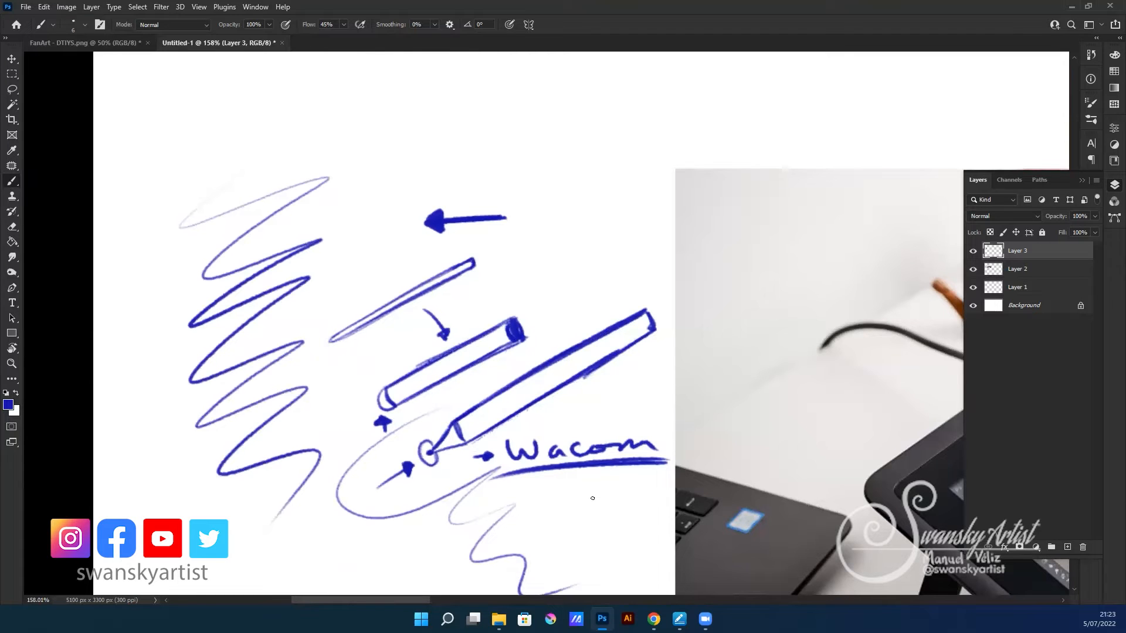
key("ctrl+z")
key("ctrl+z")
key("ctrl+z")
key("ctrl+z")
key("ctrl+z")
key("ctrl+z")
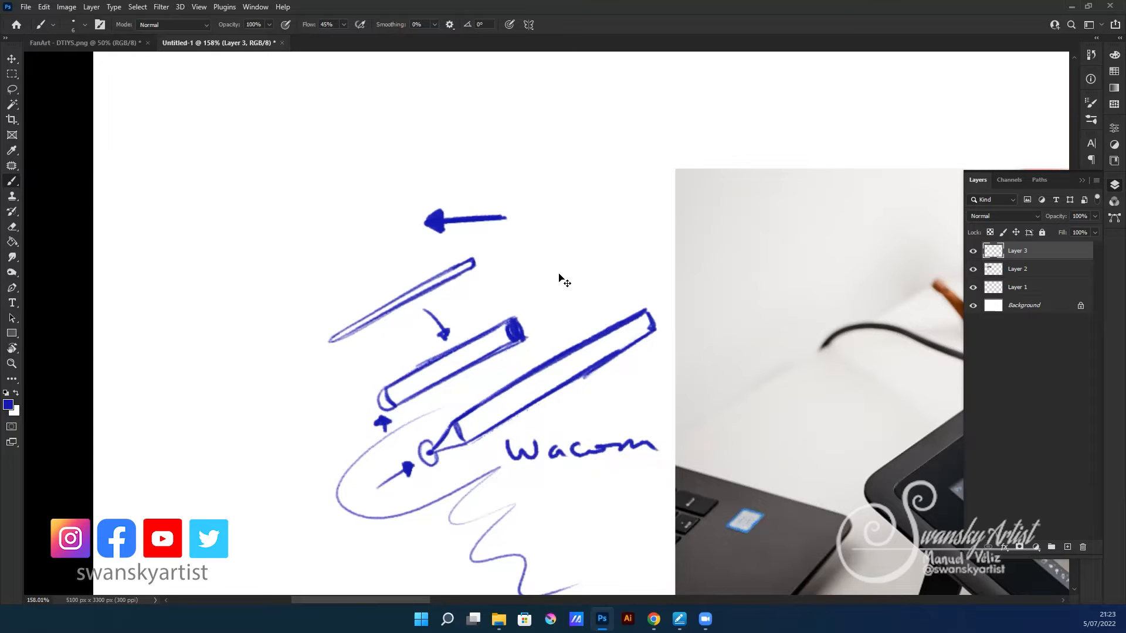
- Hide Layer 3 with the sketches and Layer 2 with the photo
scroll(613, 346, "down", 4)
left_click_drag(547, 376, 537, 375)
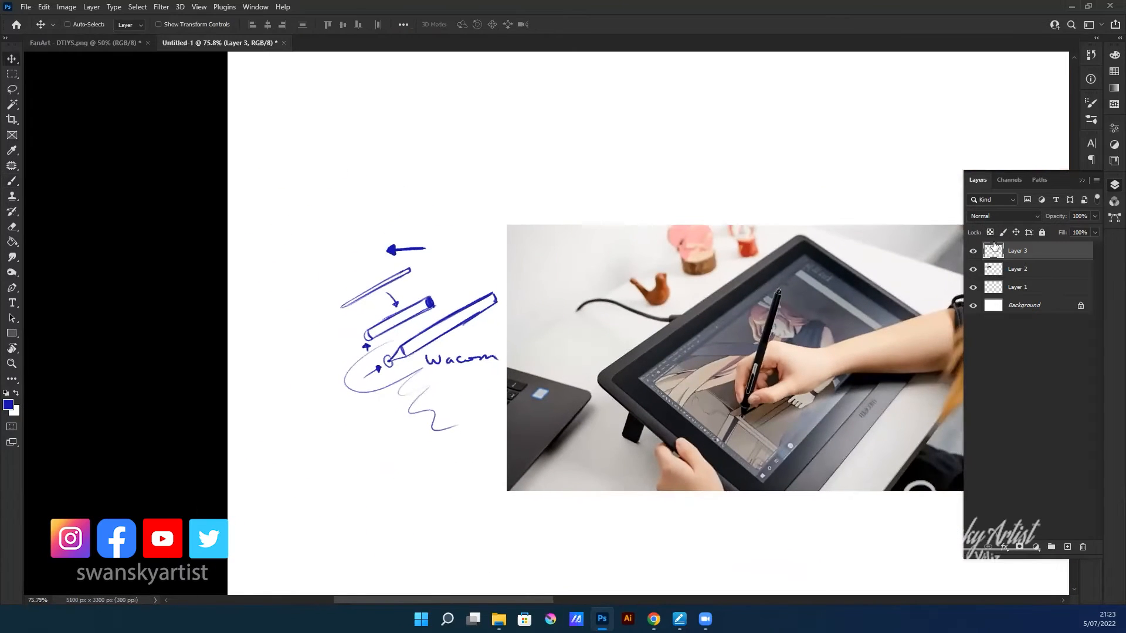
left_click(973, 250)
left_click(973, 269)
key("v")
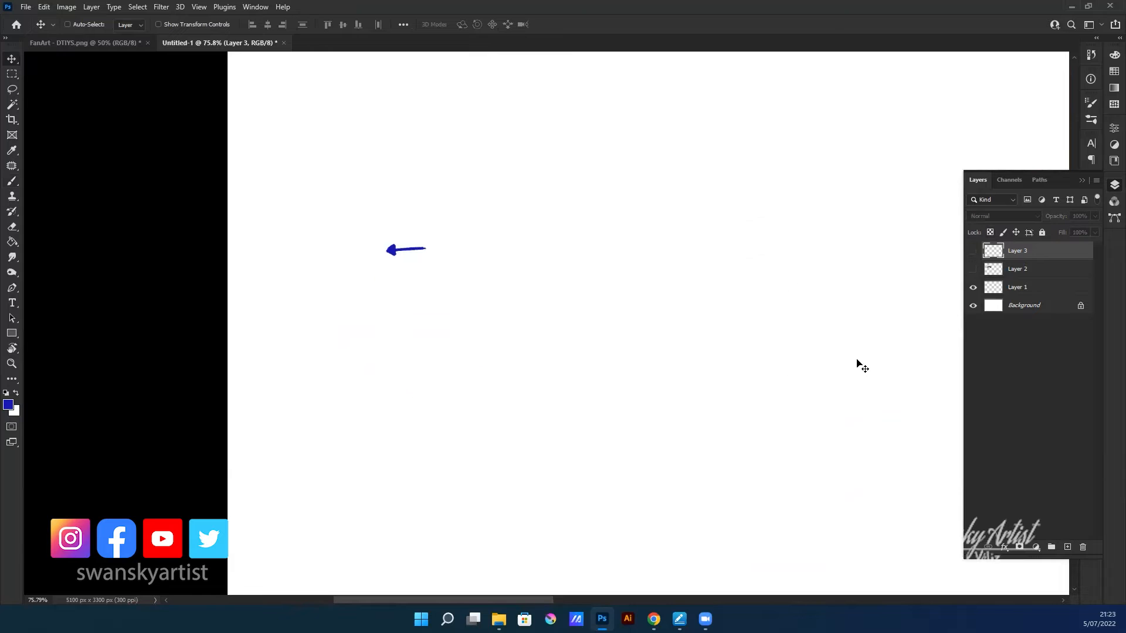
- Show Layer 2 again to examine the hand and pen on the display up close, and hide it
left_click(973, 269)
scroll(792, 405, "up", 3)
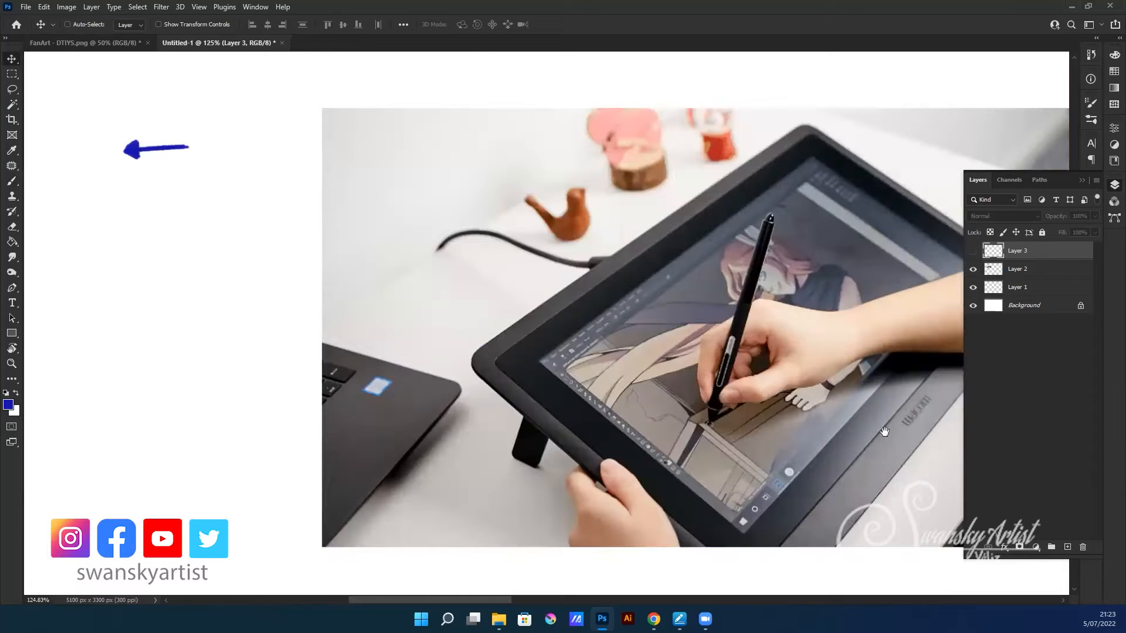
left_click_drag(680, 428, 764, 431)
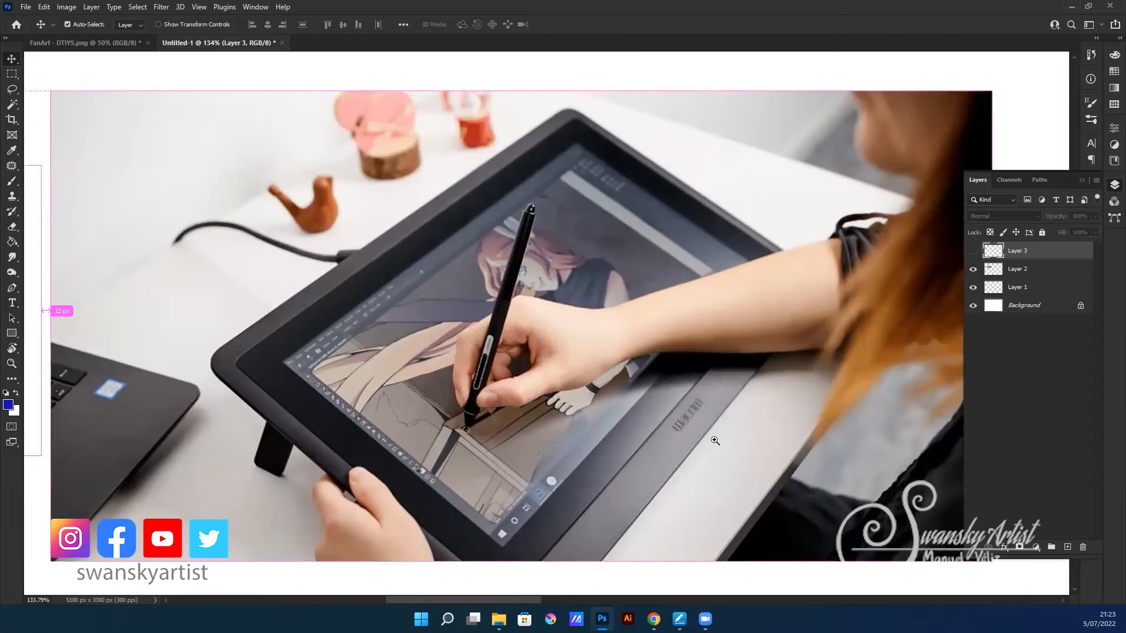
scroll(774, 427, "up", 3)
scroll(448, 252, "up", 1)
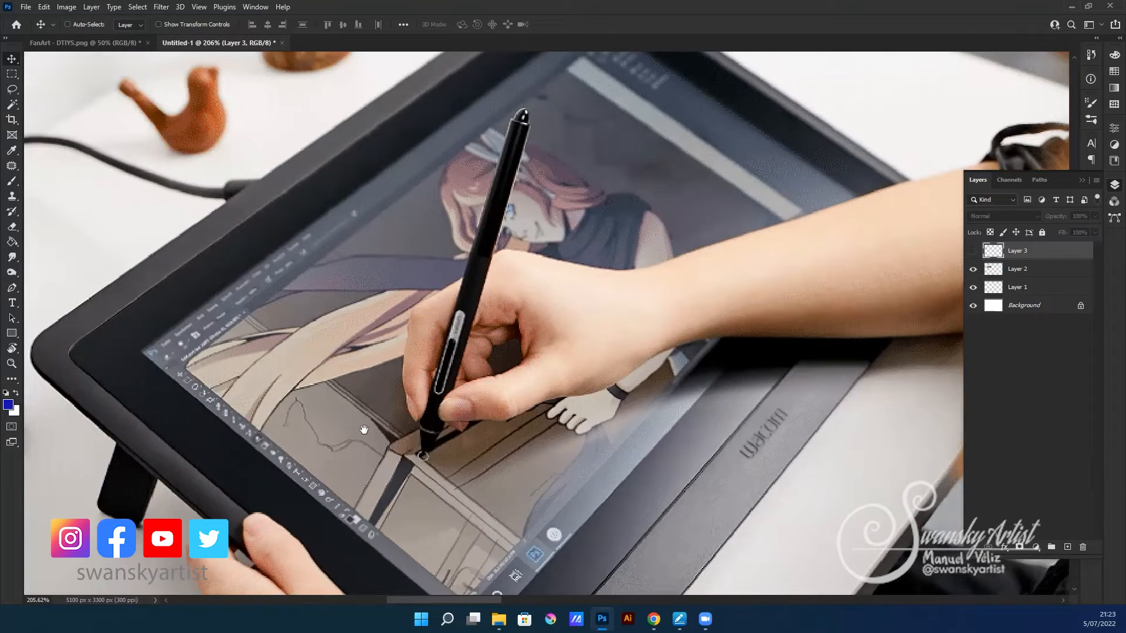
left_click_drag(780, 451, 804, 525)
scroll(804, 525, "down", 1)
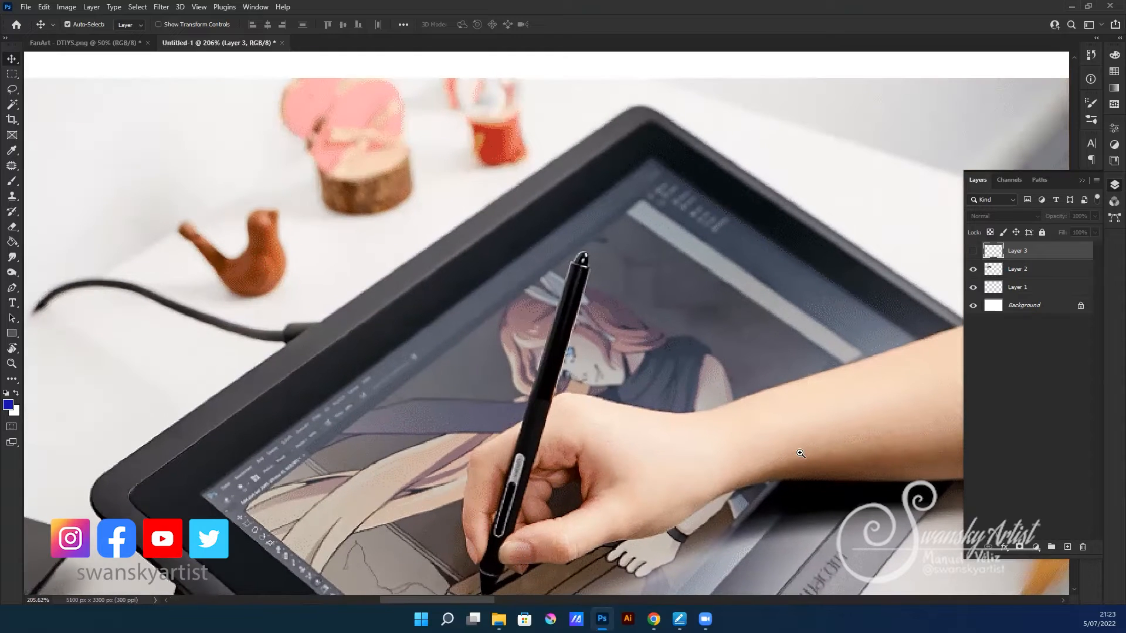
scroll(646, 423, "down", 1)
left_click(973, 269)
- Add a new layer above the hidden layers and paint a small blue arrow pointing at the Brush tool
left_click_drag(380, 304, 447, 337)
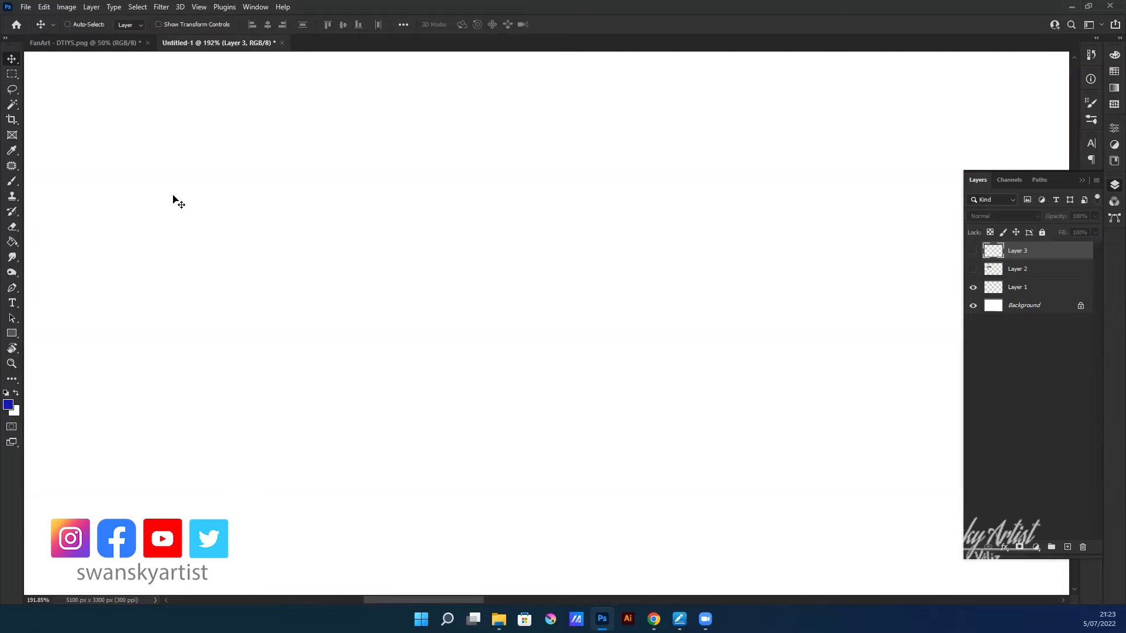
left_click_drag(43, 181, 105, 193)
key("b")
left_click(1062, 560)
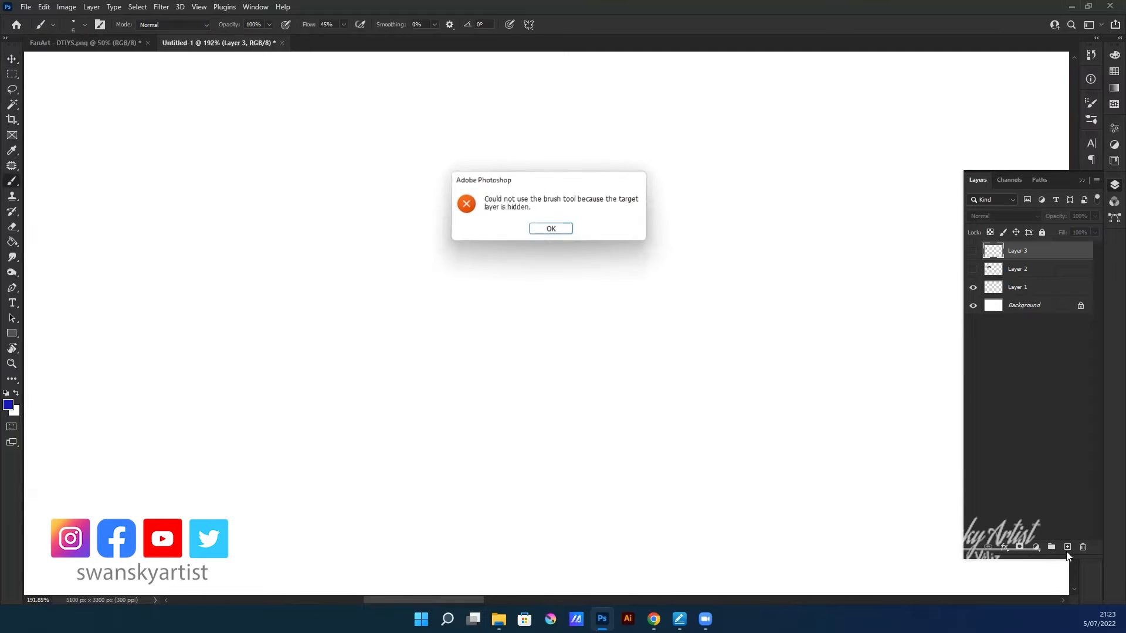
left_click(551, 230)
left_click(1067, 546)
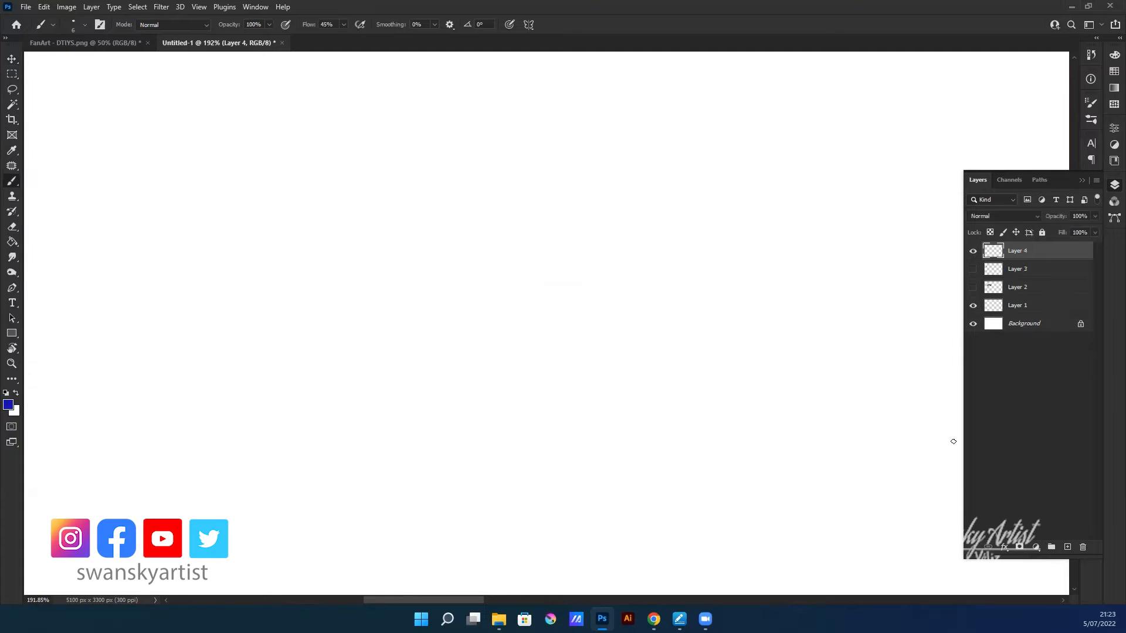
mouse_move(41, 184)
left_mouse_down()
mouse_move(94, 173)
mouse_move(38, 182)
mouse_move(47, 189)
left_mouse_up()
- Choose the Hard Round preset from General Brushes and draw a long zigzag ending in a large loop on the new layer
right_click(354, 226)
scroll(1052, 364, "down", 1)
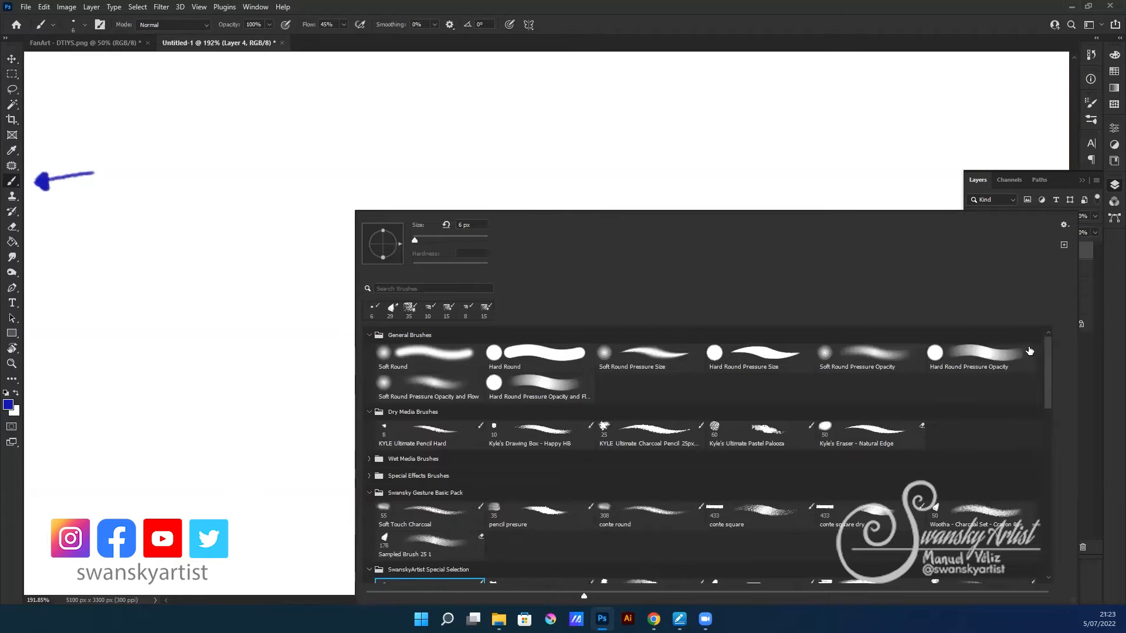
left_click(552, 342)
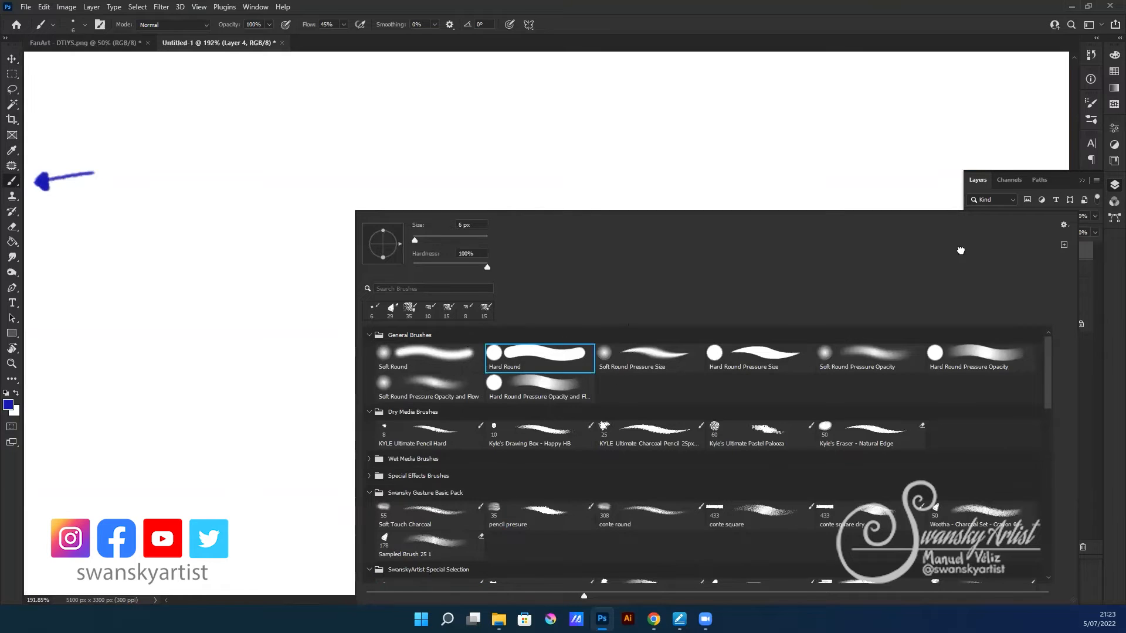
left_click(475, 149)
mouse_move(185, 268)
left_mouse_down()
mouse_move(327, 206)
mouse_move(249, 300)
left_mouse_up()
mouse_move(343, 277)
left_mouse_down()
mouse_move(531, 266)
mouse_move(364, 372)
mouse_move(562, 374)
mouse_move(636, 428)
mouse_move(670, 218)
mouse_move(829, 210)
mouse_move(892, 358)
left_mouse_up()
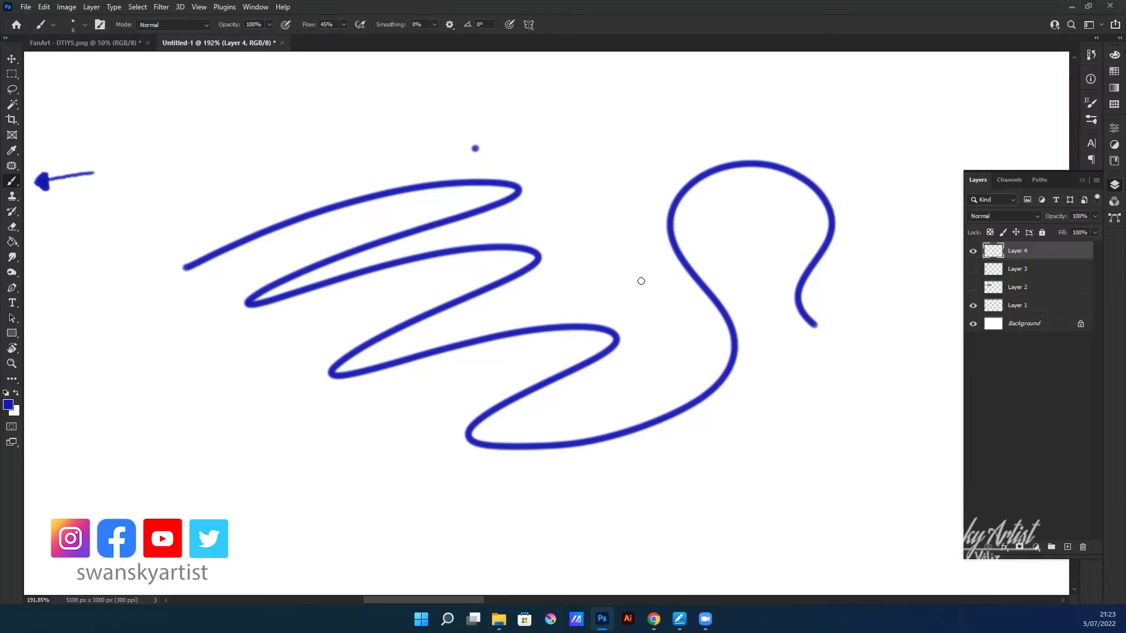
- Remove the zigzag stroke and erase the smaller blue arrow and the stray dot, keeping the larger arrow beside the Brush tool
key("ctrl+1")
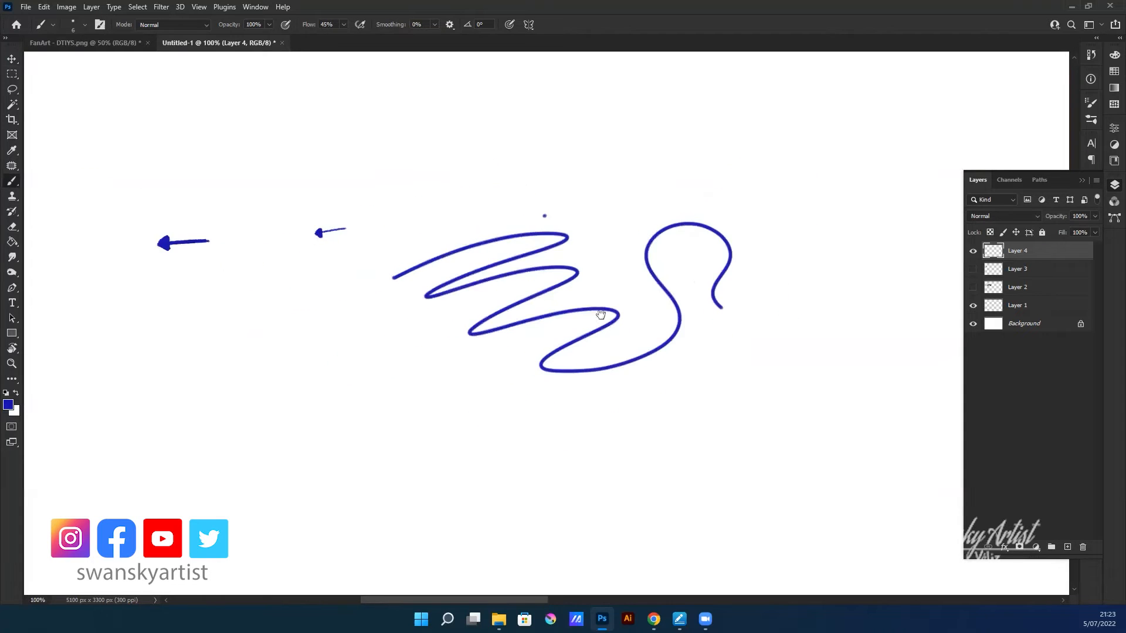
left_click_drag(600, 315, 554, 319)
key("Delete")
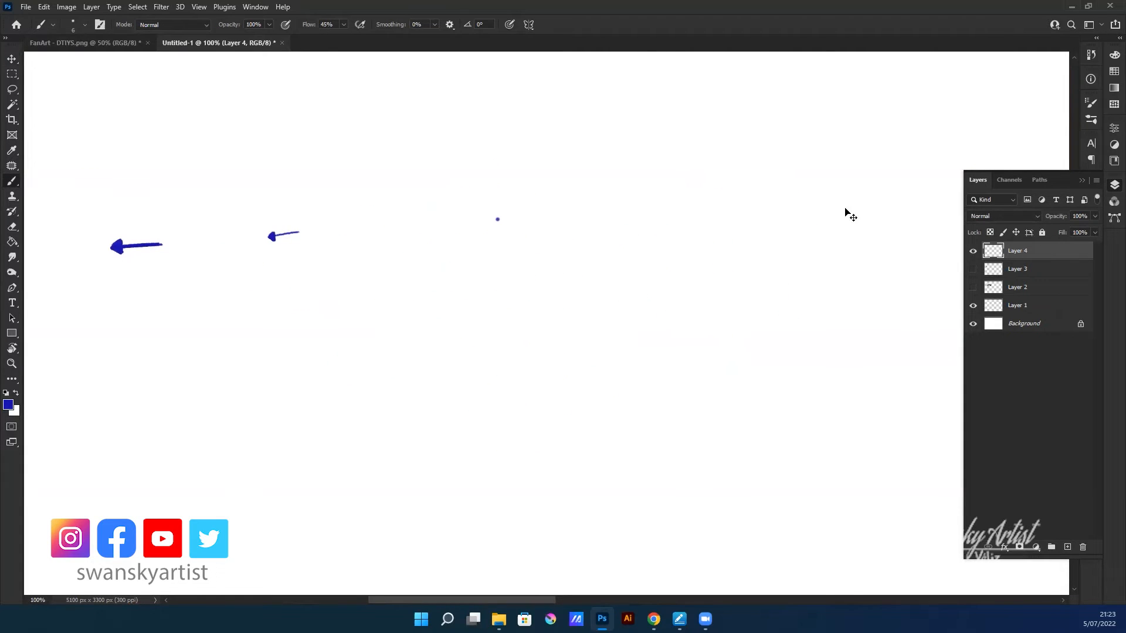
key("e")
left_click_drag(299, 233, 289, 228)
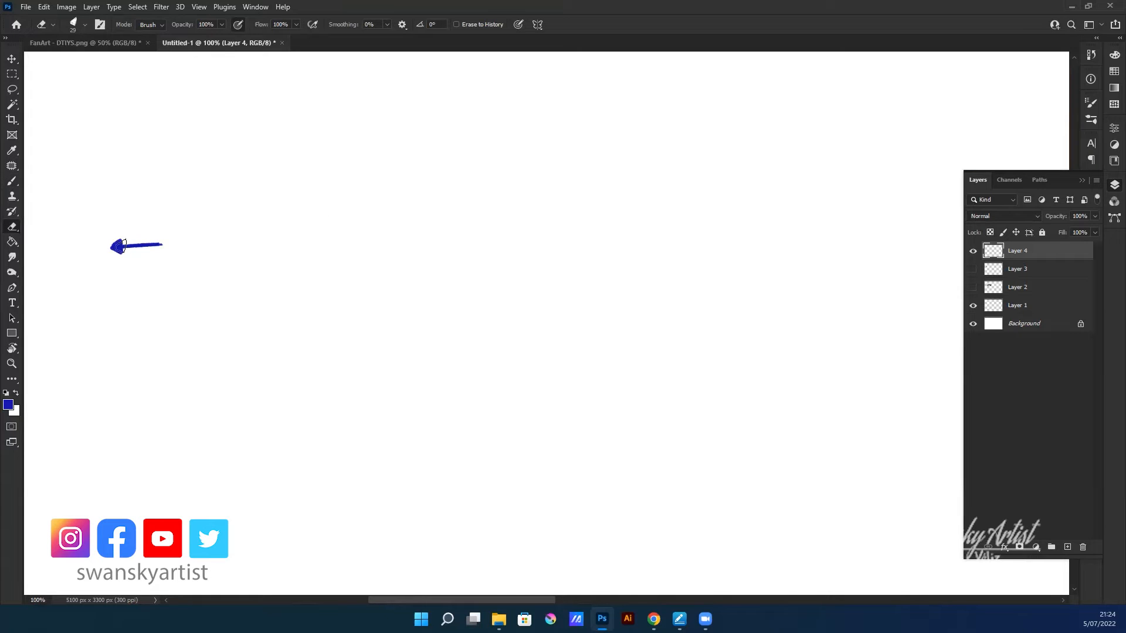
mouse_move(536, 349)
left_mouse_down()
mouse_move(450, 254)
mouse_move(452, 196)
left_mouse_up()
- Draw a long, nearly horizontal blue line across the upper canvas with the brush, discarding a first slanted attempt
key("b")
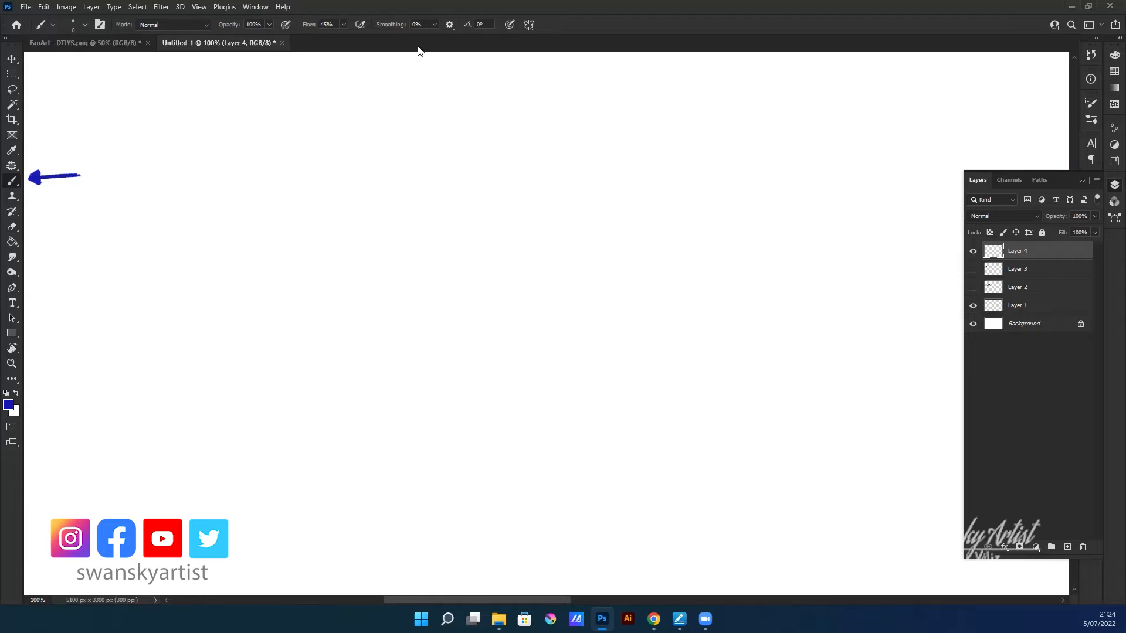
left_click_drag(259, 137, 451, 96)
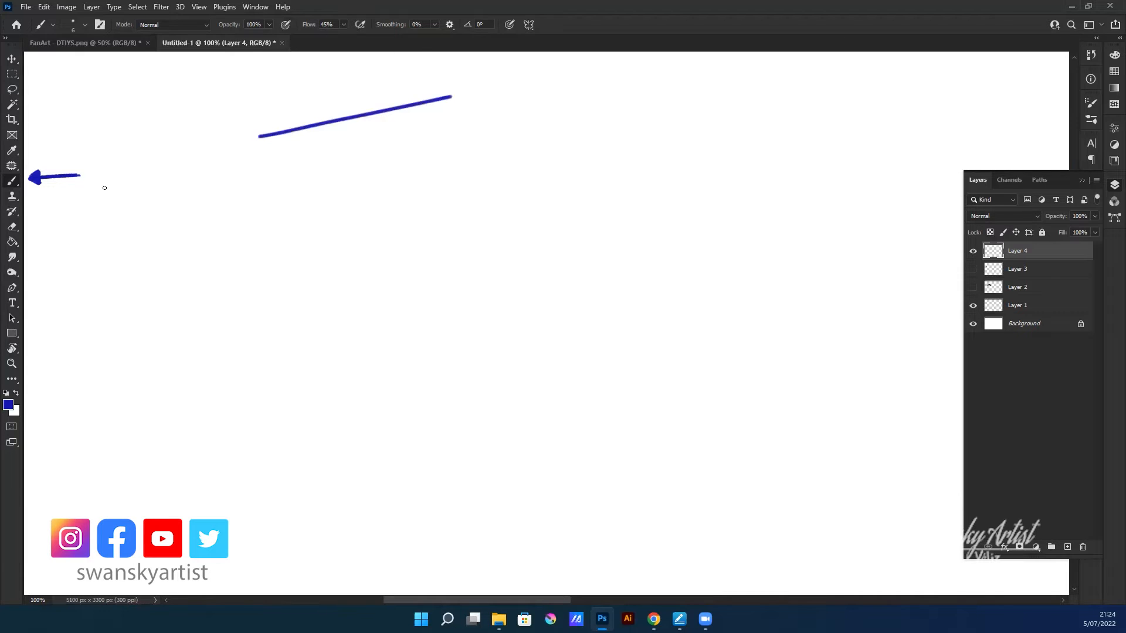
key("ctrl+z")
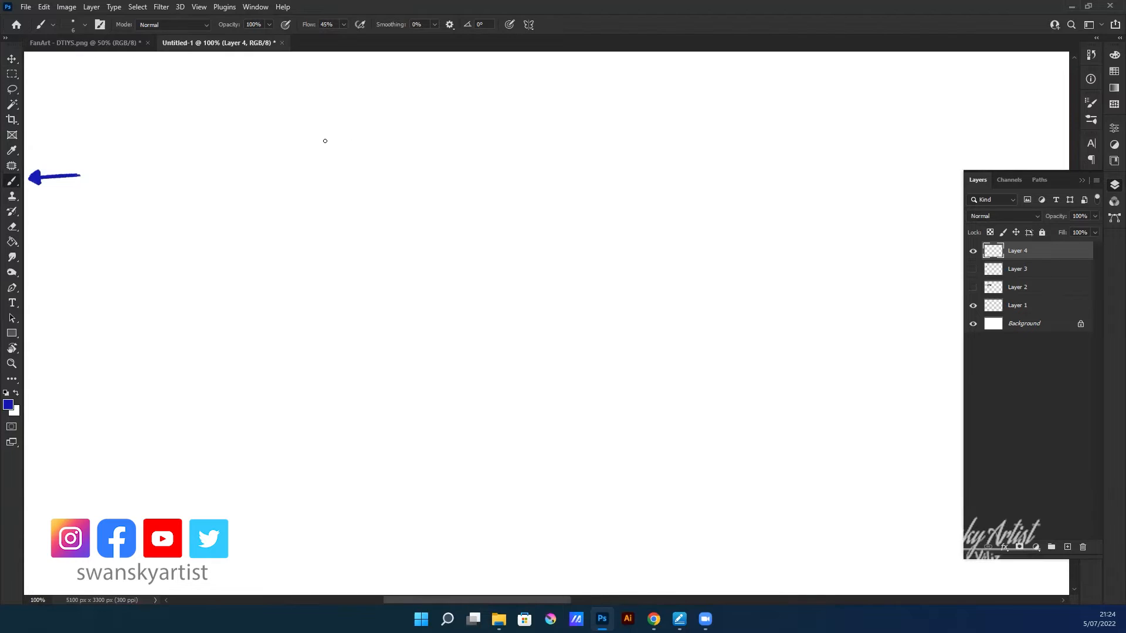
left_click_drag(309, 142, 675, 128)
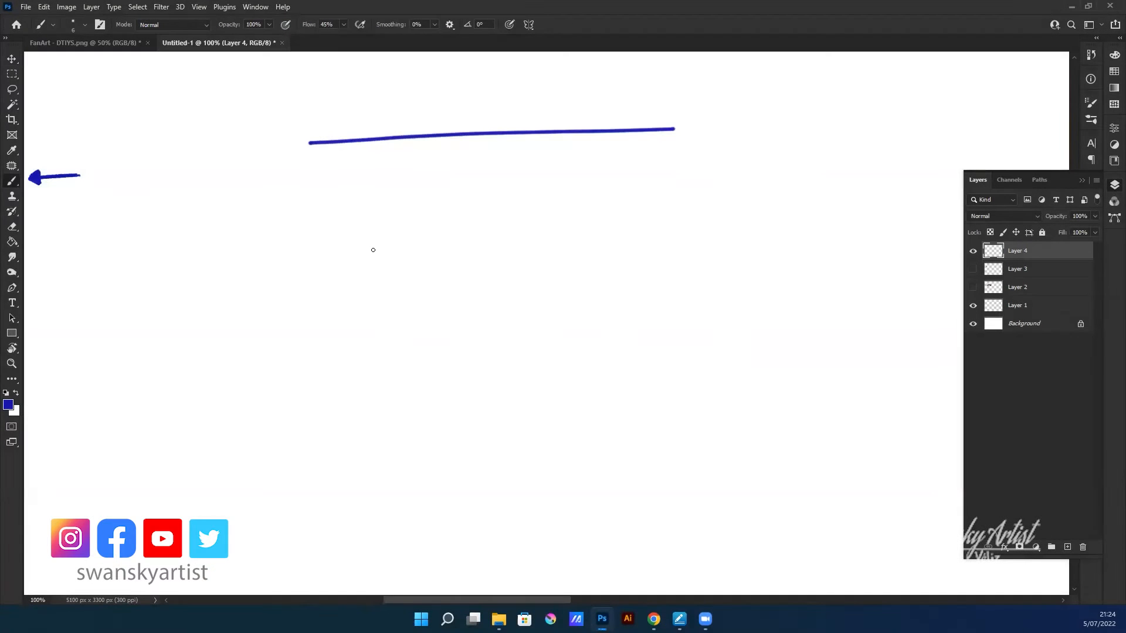
- Paste the copied opacity-pressure icon as a new layer, enlarge it and place it below the line
key("ctrl+v")
key("v")
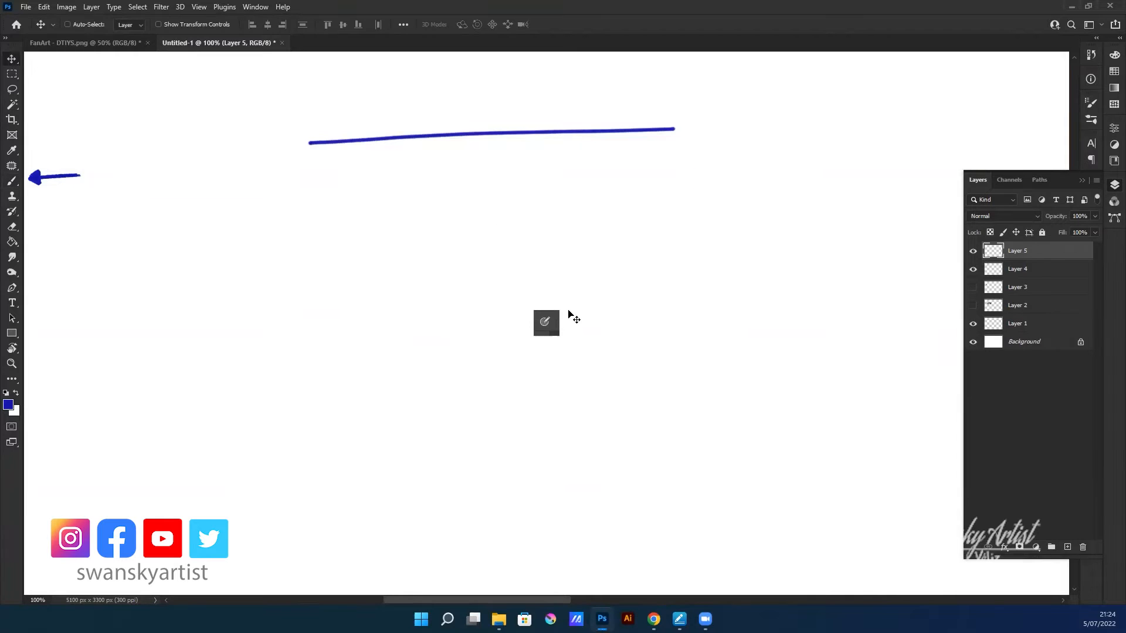
key("ctrl+t")
left_click_drag(559, 311, 612, 259)
left_click_drag(575, 329, 484, 281)
key("Return")
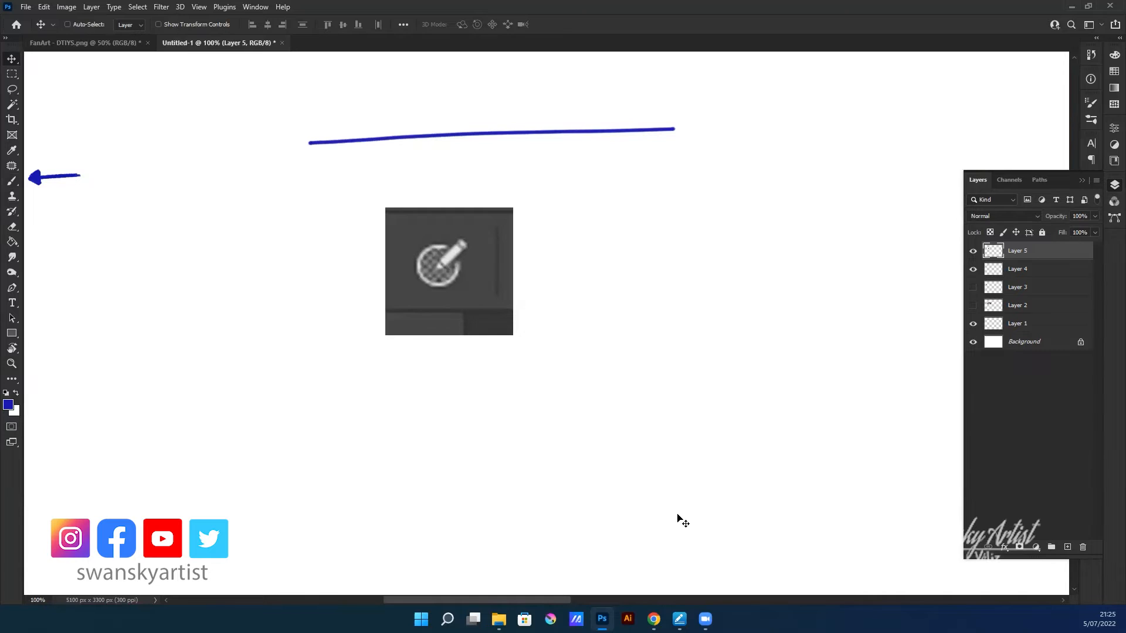
- Turn on pen pressure for opacity and paint several hatched patches from light to dark beside the pasted icon
key("b")
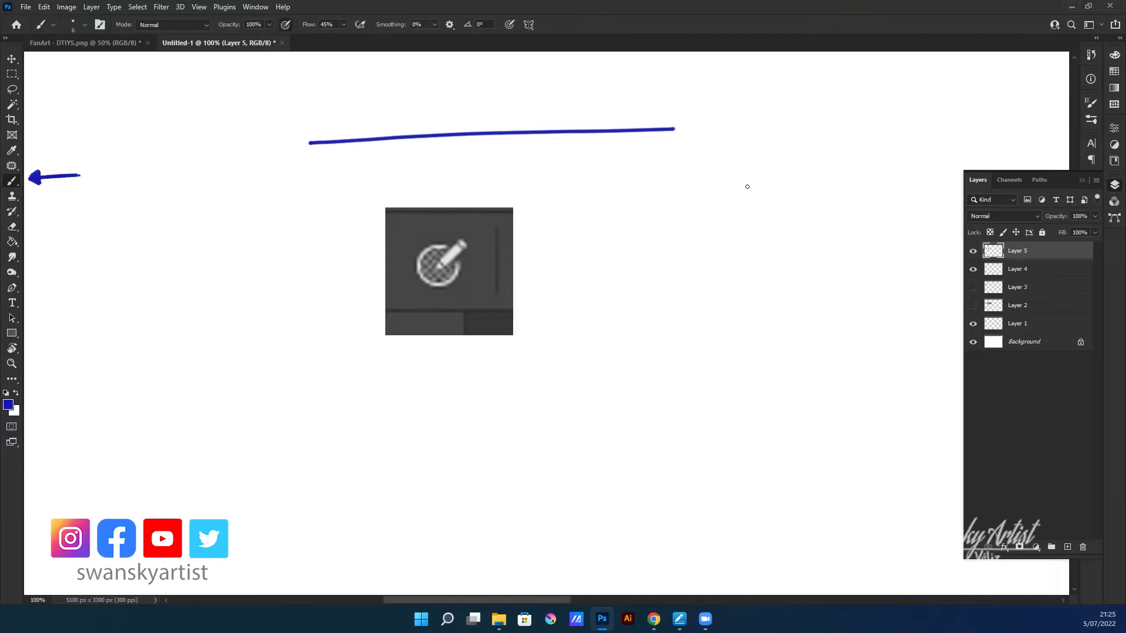
mouse_move(536, 203)
left_mouse_down()
mouse_move(616, 190)
mouse_move(587, 199)
left_mouse_up()
mouse_move(628, 205)
left_mouse_down()
mouse_move(747, 202)
mouse_move(706, 218)
mouse_move(732, 233)
mouse_move(711, 239)
mouse_move(720, 241)
mouse_move(628, 246)
mouse_move(658, 227)
mouse_move(624, 221)
mouse_move(791, 207)
left_mouse_up()
mouse_move(580, 266)
left_mouse_down()
mouse_move(698, 258)
mouse_move(584, 273)
mouse_move(690, 269)
mouse_move(597, 283)
mouse_move(673, 280)
mouse_move(603, 304)
mouse_move(680, 296)
mouse_move(610, 312)
mouse_move(690, 304)
mouse_move(623, 321)
mouse_move(684, 321)
mouse_move(609, 333)
mouse_move(683, 332)
mouse_move(595, 351)
left_mouse_up()
mouse_move(772, 254)
left_mouse_down()
mouse_move(707, 260)
mouse_move(762, 283)
mouse_move(709, 296)
mouse_move(777, 294)
left_mouse_up()
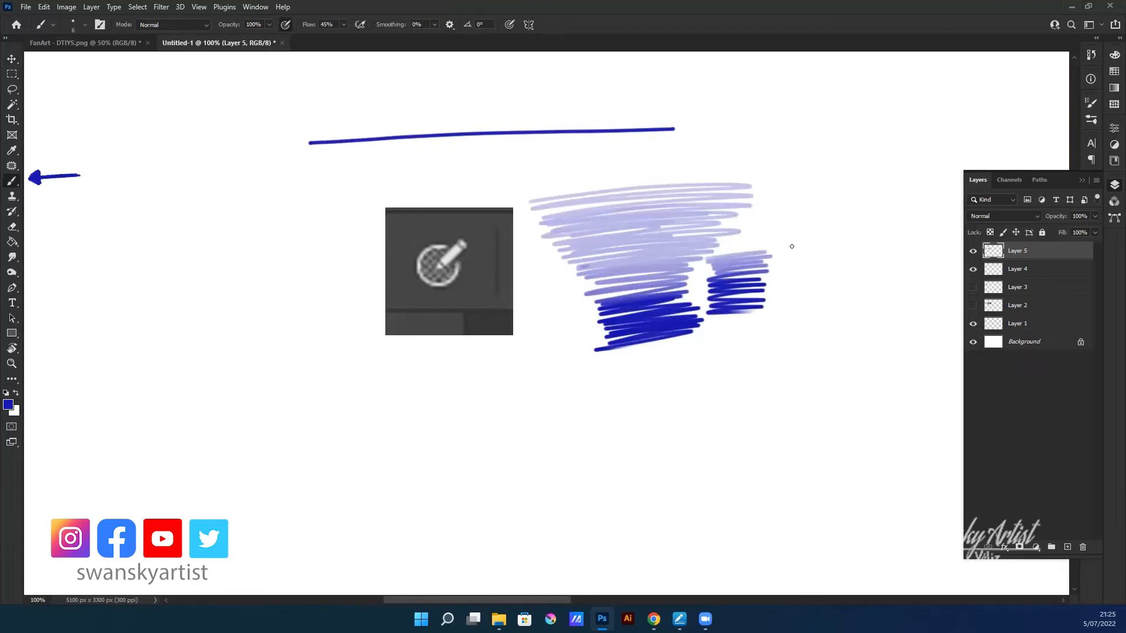
mouse_move(792, 246)
left_mouse_down()
mouse_move(837, 269)
mouse_move(788, 278)
mouse_move(841, 294)
mouse_move(816, 299)
mouse_move(838, 312)
mouse_move(779, 302)
mouse_move(539, 328)
left_mouse_up()
mouse_move(619, 192)
left_mouse_down()
mouse_move(606, 238)
mouse_move(640, 211)
mouse_move(623, 263)
mouse_move(638, 243)
mouse_move(631, 280)
left_mouse_up()
mouse_move(653, 237)
left_mouse_down()
mouse_move(680, 214)
mouse_move(697, 234)
mouse_move(648, 318)
left_mouse_up()
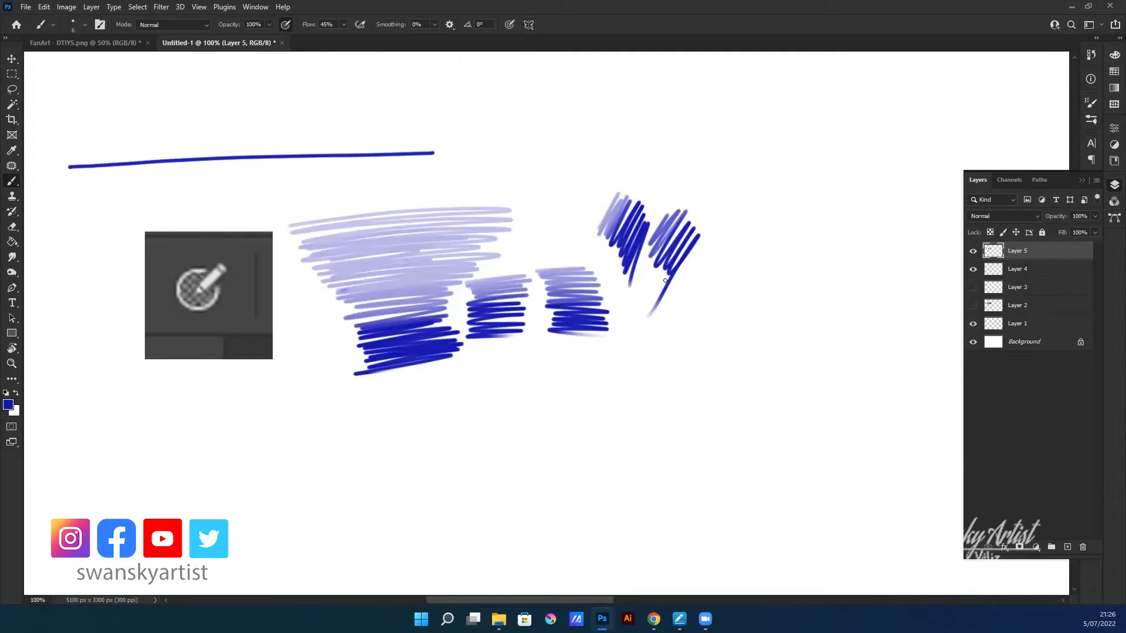
- Paste the copied size-pressure icon as a new layer, scale it to match the first icon and place it directly beside it
key("ctrl+shift+alt+n")
key("v")
mouse_move(551, 327)
left_mouse_down()
mouse_move(314, 342)
mouse_move(364, 282)
left_mouse_up()
key("ctrl+t")
left_click_drag(351, 329, 371, 269)
left_click_drag(388, 350, 402, 360)
key("Return")
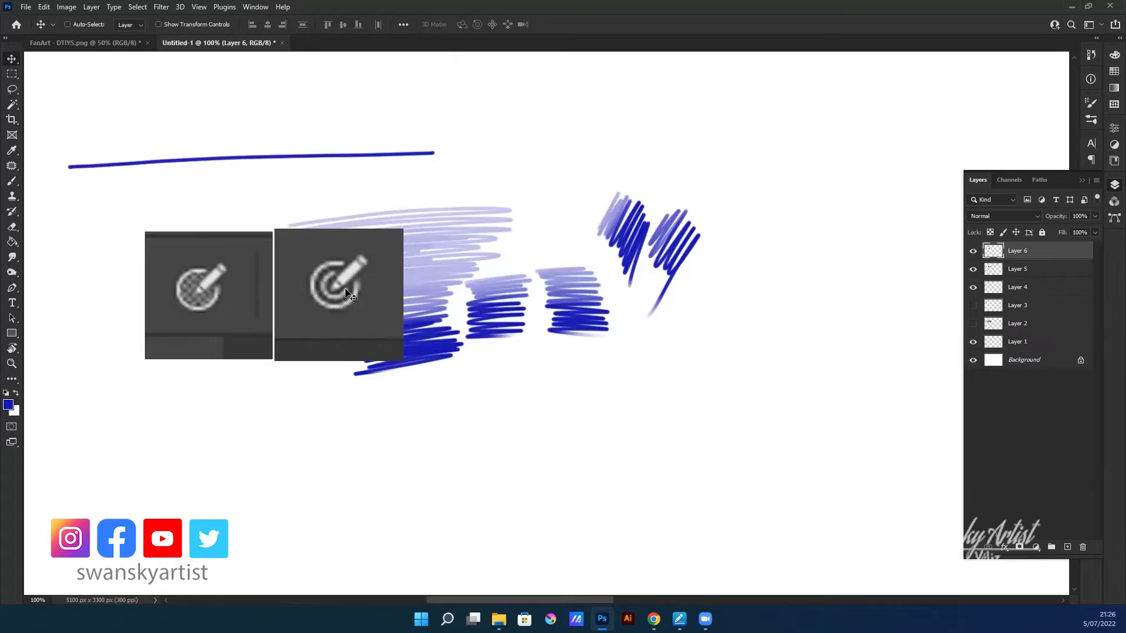
- Turn off pen pressure for opacity and draw a uniform slanted line in the blank area above the hatched patches
key("b")
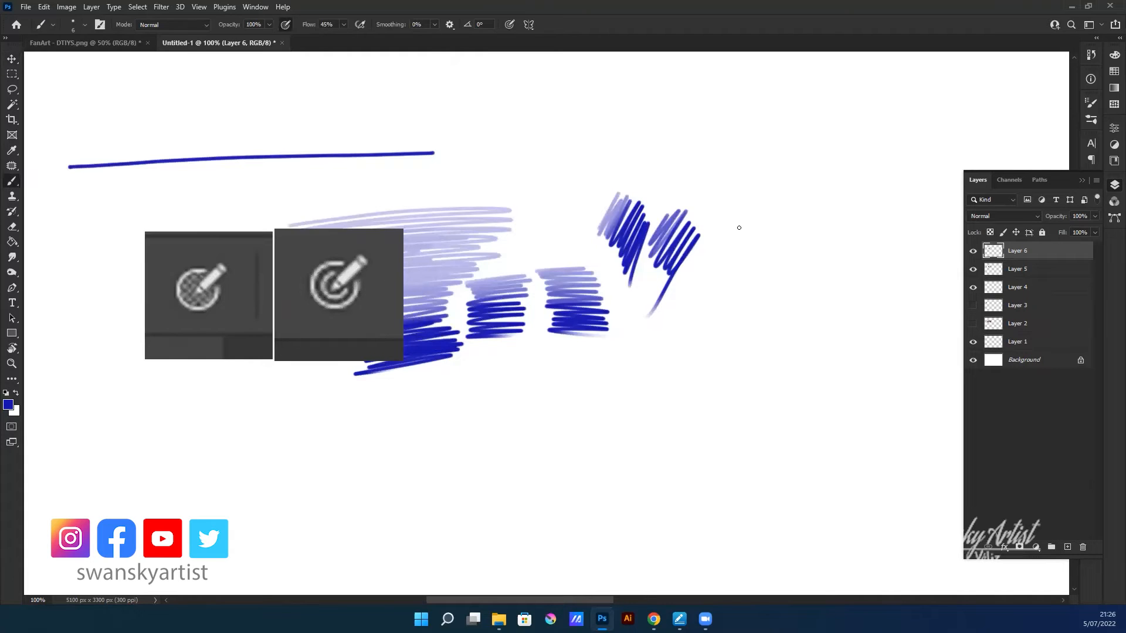
left_click_drag(616, 201, 550, 249)
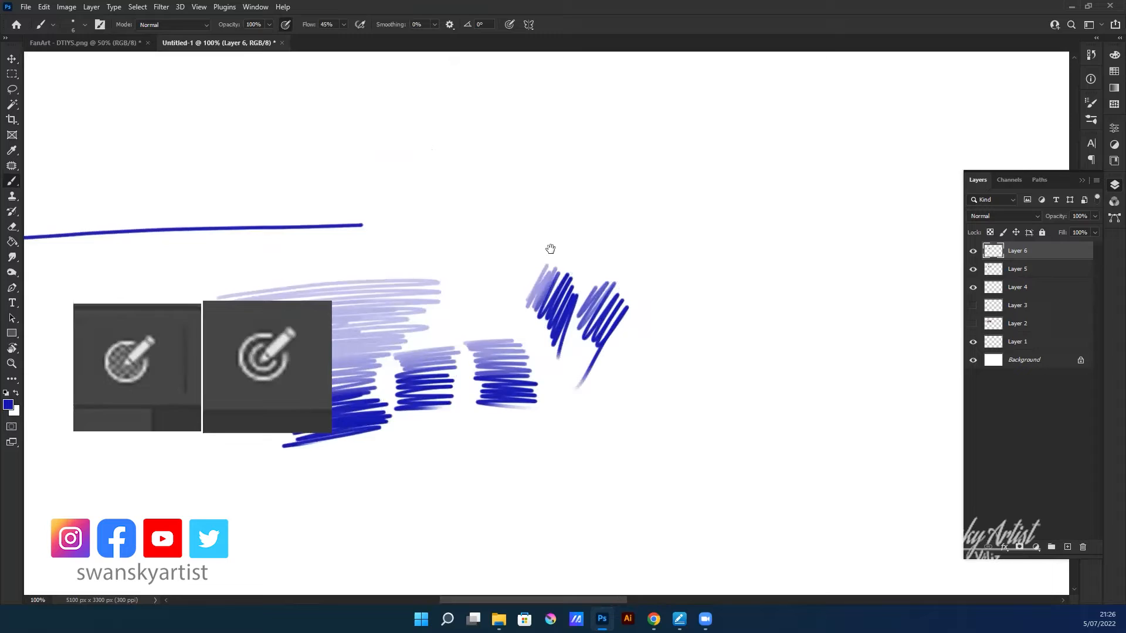
scroll(599, 281, "up", 5)
left_click_drag(394, 179, 403, 188)
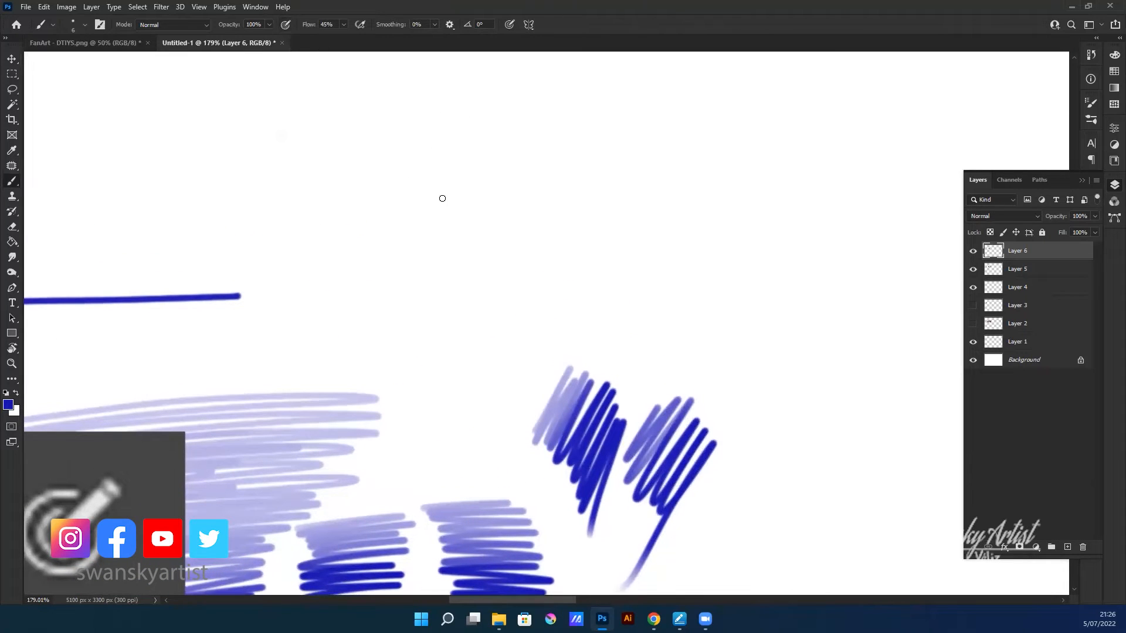
left_click_drag(316, 184, 560, 117)
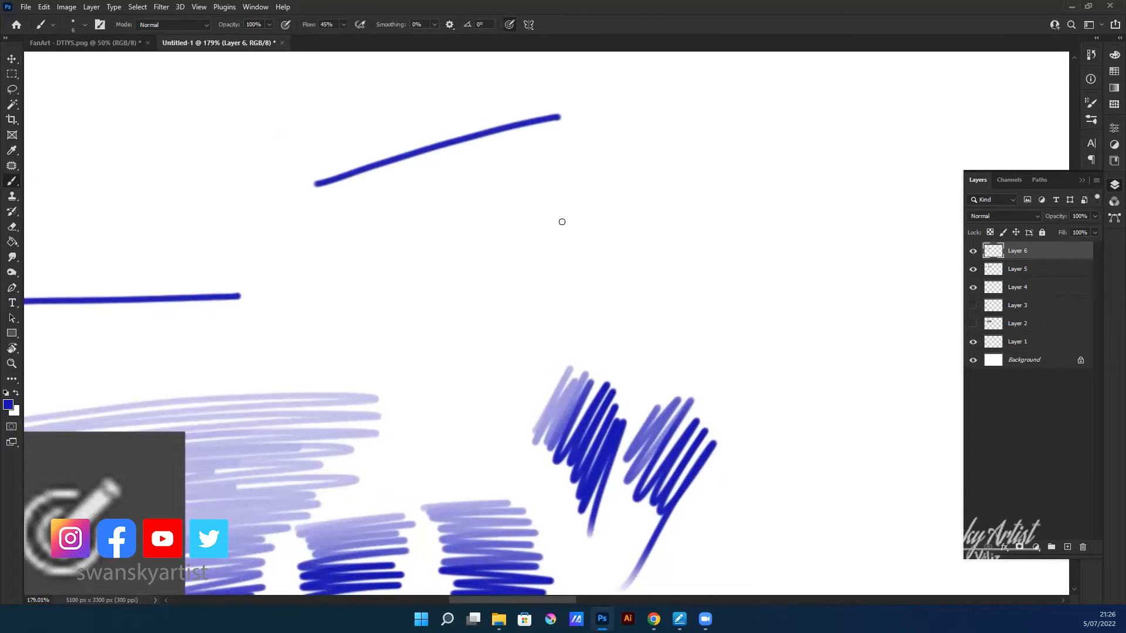
- Turn on pen pressure for brush size and draw three zigzags varying from thin to thick
mouse_move(326, 226)
left_mouse_down()
mouse_move(544, 160)
mouse_move(352, 239)
mouse_move(526, 194)
mouse_move(546, 211)
mouse_move(379, 263)
mouse_move(556, 230)
mouse_move(581, 247)
mouse_move(372, 314)
mouse_move(586, 265)
mouse_move(636, 277)
mouse_move(422, 330)
mouse_move(642, 279)
mouse_move(565, 328)
mouse_move(627, 351)
mouse_move(698, 358)
left_mouse_up()
mouse_move(584, 144)
left_mouse_down()
mouse_move(698, 164)
mouse_move(691, 212)
mouse_move(729, 264)
mouse_move(741, 338)
left_mouse_up()
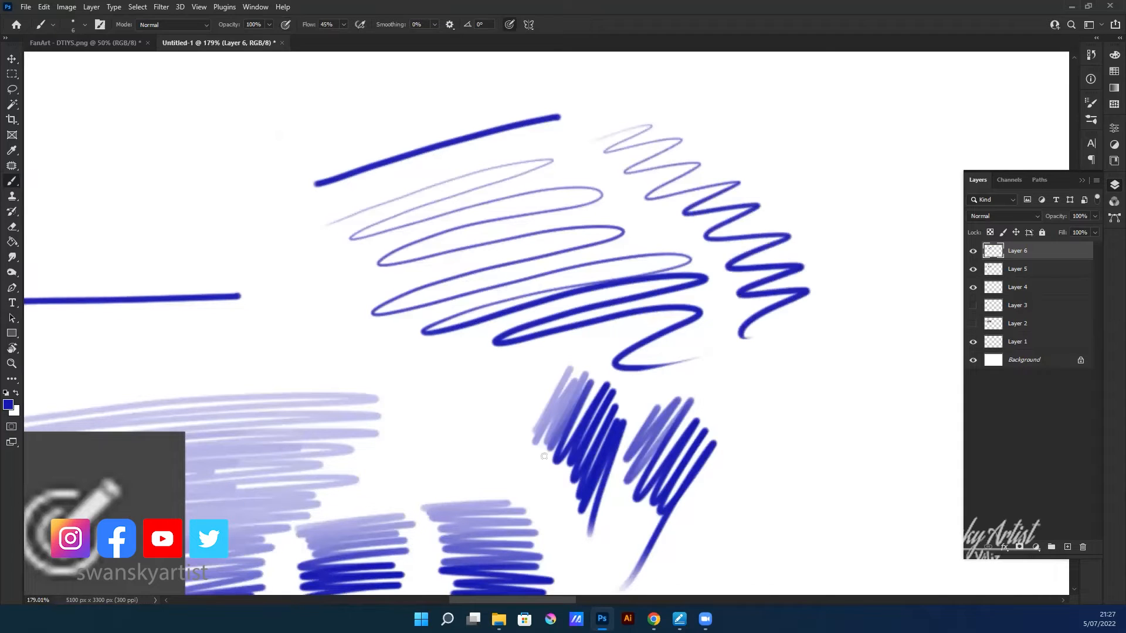
left_click_drag(736, 205, 545, 231)
mouse_move(487, 142)
left_mouse_down()
mouse_move(621, 181)
mouse_move(648, 227)
mouse_move(636, 293)
mouse_move(658, 337)
mouse_move(648, 383)
mouse_move(702, 495)
left_mouse_up()
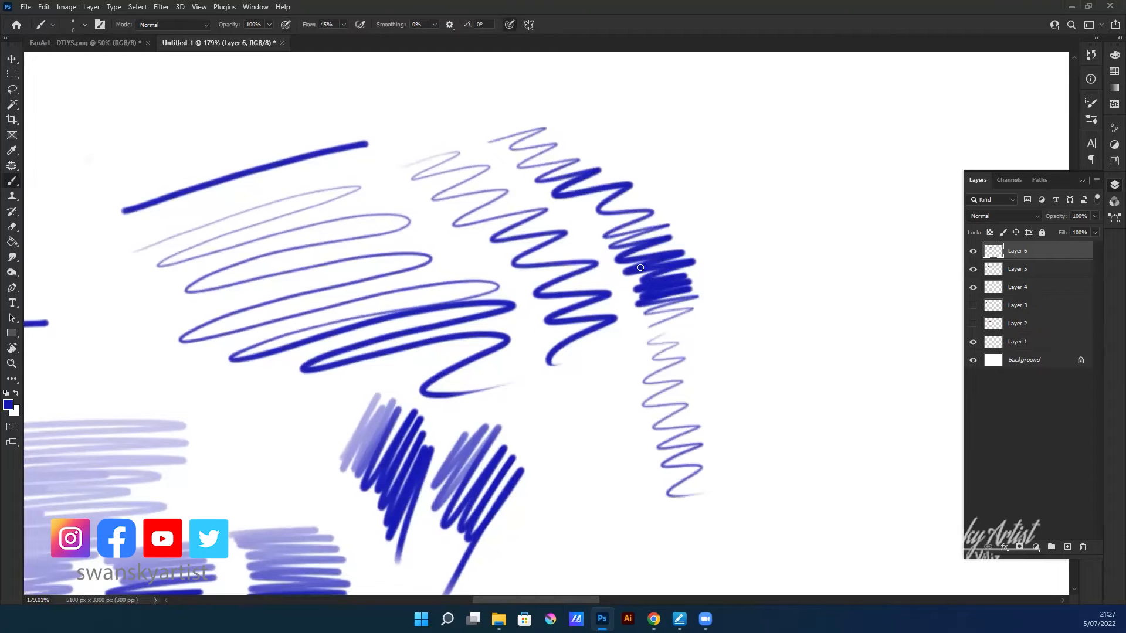
- Undo the slanted line, the zigzag test strokes and the pasted size-pressure icon layer
key("ctrl+z")
key("ctrl+z")
key("ctrl+z")
key("ctrl+z")
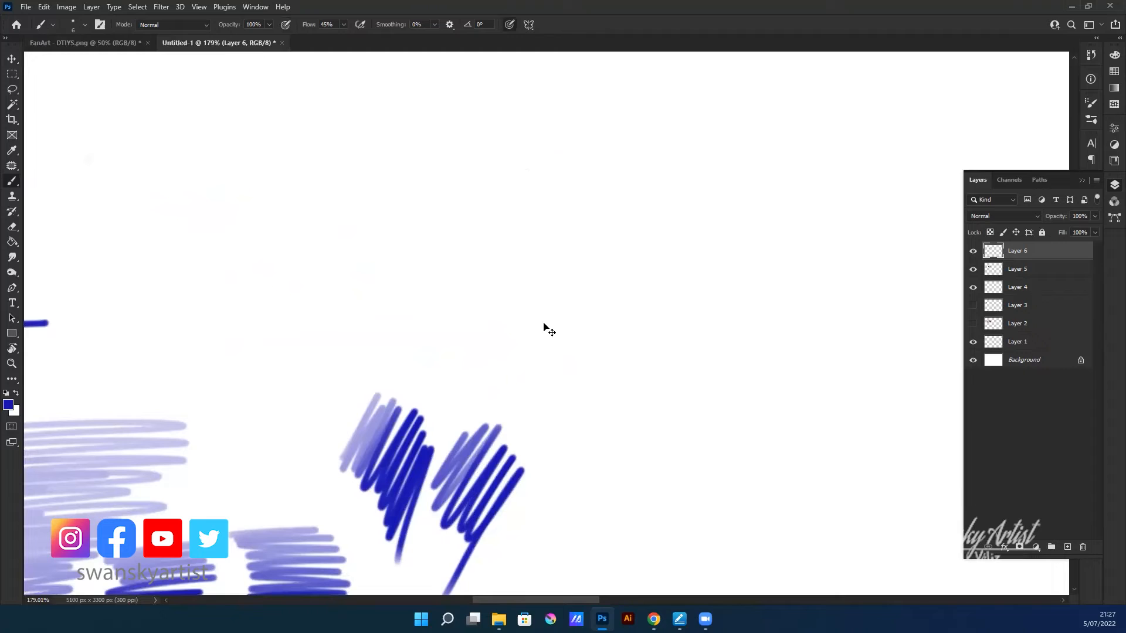
key("ctrl+z")
- Combine opacity and size pressure and draw test zigzags and a circle around the diagonal hatched patches
left_click_drag(460, 329, 636, 229)
mouse_move(346, 234)
left_mouse_down()
mouse_move(484, 262)
mouse_move(575, 340)
left_mouse_up()
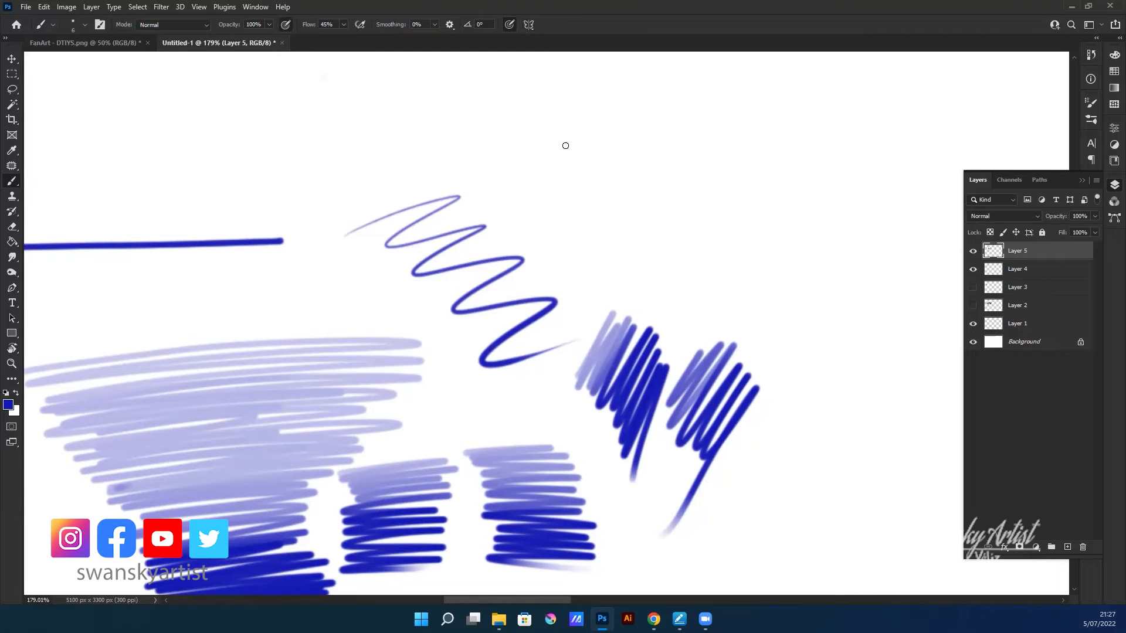
mouse_move(589, 117)
left_mouse_down()
mouse_move(568, 129)
mouse_move(597, 156)
mouse_move(534, 181)
mouse_move(603, 171)
mouse_move(616, 194)
mouse_move(586, 211)
mouse_move(646, 249)
mouse_move(651, 290)
left_mouse_up()
mouse_move(727, 117)
left_mouse_down()
mouse_move(672, 133)
mouse_move(681, 184)
mouse_move(749, 254)
mouse_move(711, 290)
left_mouse_up()
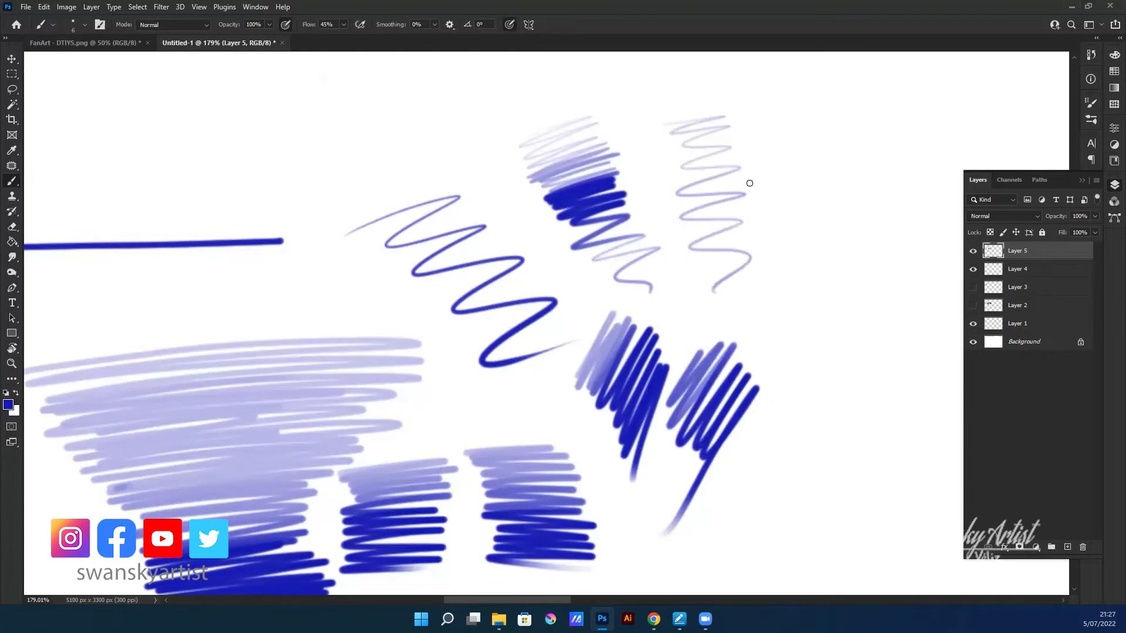
left_click_drag(747, 181, 585, 168)
mouse_move(651, 156)
left_mouse_down()
mouse_move(636, 239)
mouse_move(694, 262)
mouse_move(804, 356)
left_mouse_up()
left_click_drag(591, 286, 667, 258)
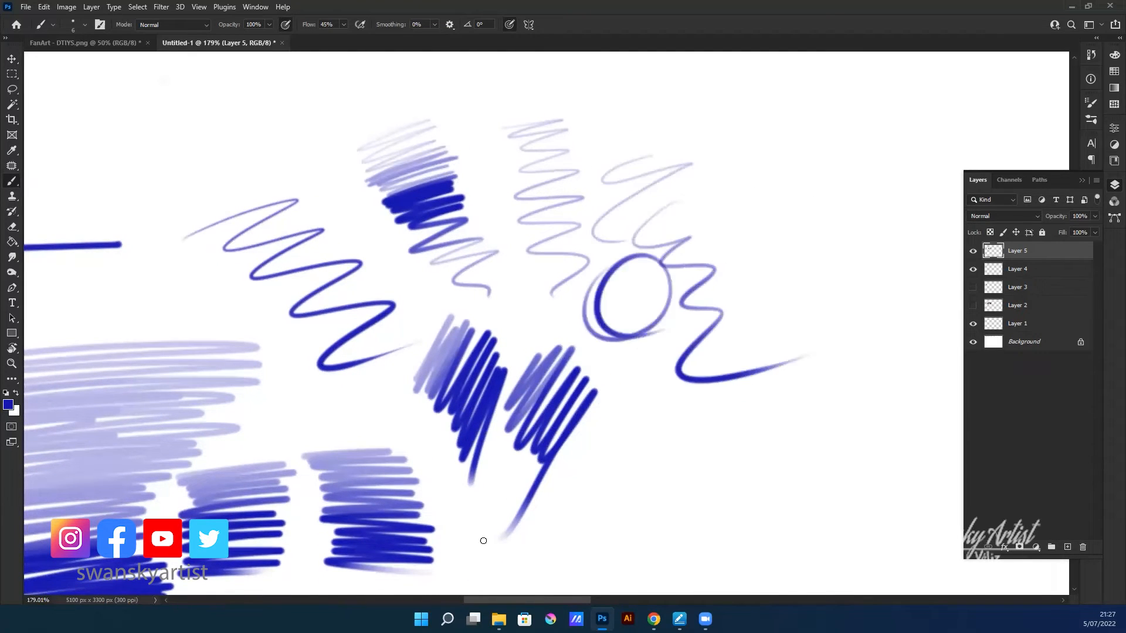
- Undo the zigzags and circle together with the two diagonal hatched patches
key("ctrl+z")
key("ctrl+z")
key("ctrl+z")
key("ctrl+z")
key("ctrl+z")
key("ctrl+z")
key("ctrl+z")
key("ctrl+z")
key("ctrl+z")
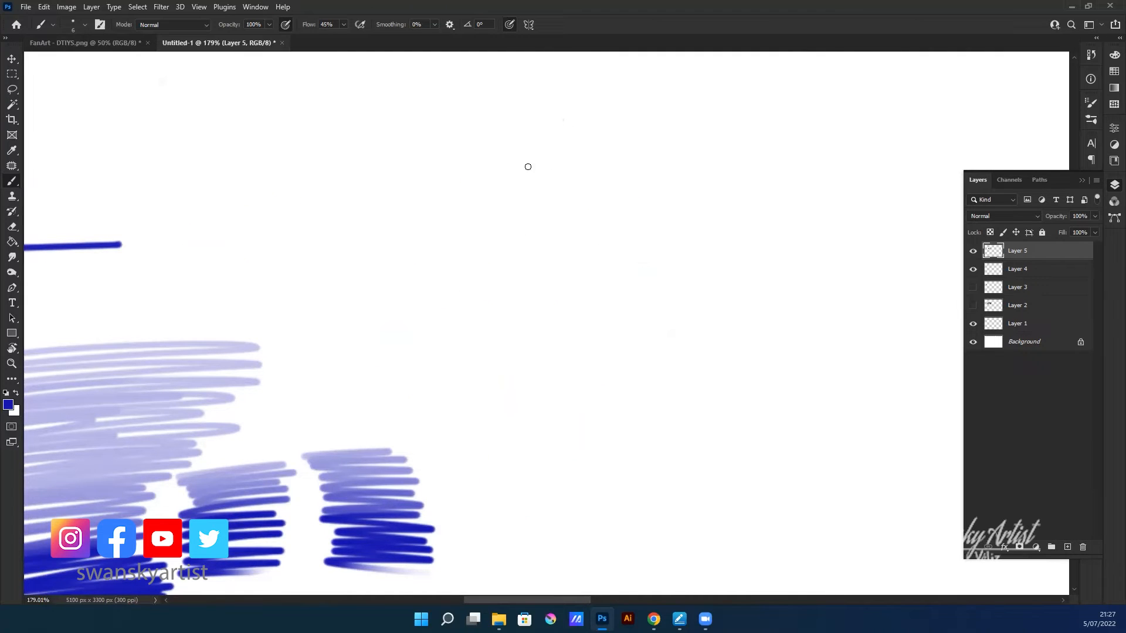
- Sketch a light head construction with a cranium circle, a curved centre line, a pointed jaw and a brow guide
mouse_move(506, 125)
left_mouse_down()
mouse_move(563, 176)
mouse_move(424, 222)
mouse_move(446, 316)
left_mouse_up()
left_click_drag(435, 148, 460, 346)
left_click_drag(426, 206, 469, 364)
mouse_move(535, 292)
left_mouse_down()
mouse_move(477, 348)
mouse_move(542, 273)
mouse_move(541, 250)
mouse_move(529, 304)
mouse_move(508, 323)
left_mouse_up()
left_click_drag(407, 280, 463, 352)
mouse_move(414, 302)
left_mouse_down()
mouse_move(472, 359)
mouse_move(524, 315)
mouse_move(514, 327)
left_mouse_up()
right_click(517, 294, "alt")
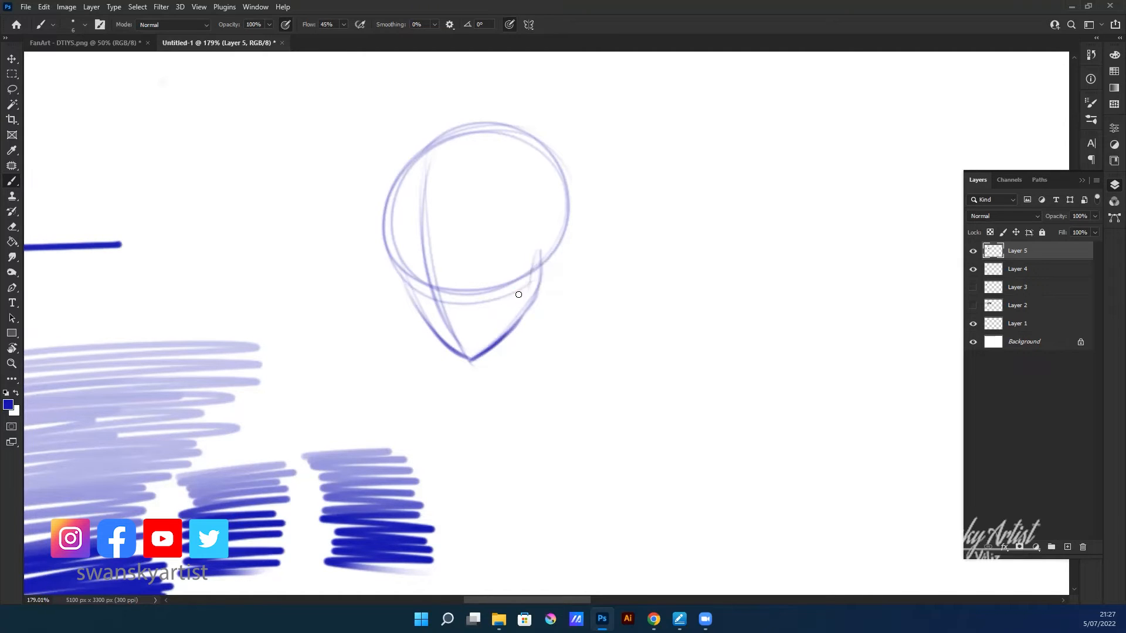
- Darken one side of the head's jaw and add the ear and neck lines
mouse_move(471, 359)
left_mouse_down()
mouse_move(531, 301)
mouse_move(550, 227)
mouse_move(546, 266)
mouse_move(562, 222)
mouse_move(543, 268)
mouse_move(563, 234)
left_mouse_up()
left_click_drag(502, 346, 500, 366)
mouse_move(577, 319)
left_mouse_down()
mouse_move(553, 284)
mouse_move(563, 281)
mouse_move(576, 320)
left_mouse_up()
left_click_drag(498, 341, 505, 374)
left_click_drag(540, 303, 515, 385)
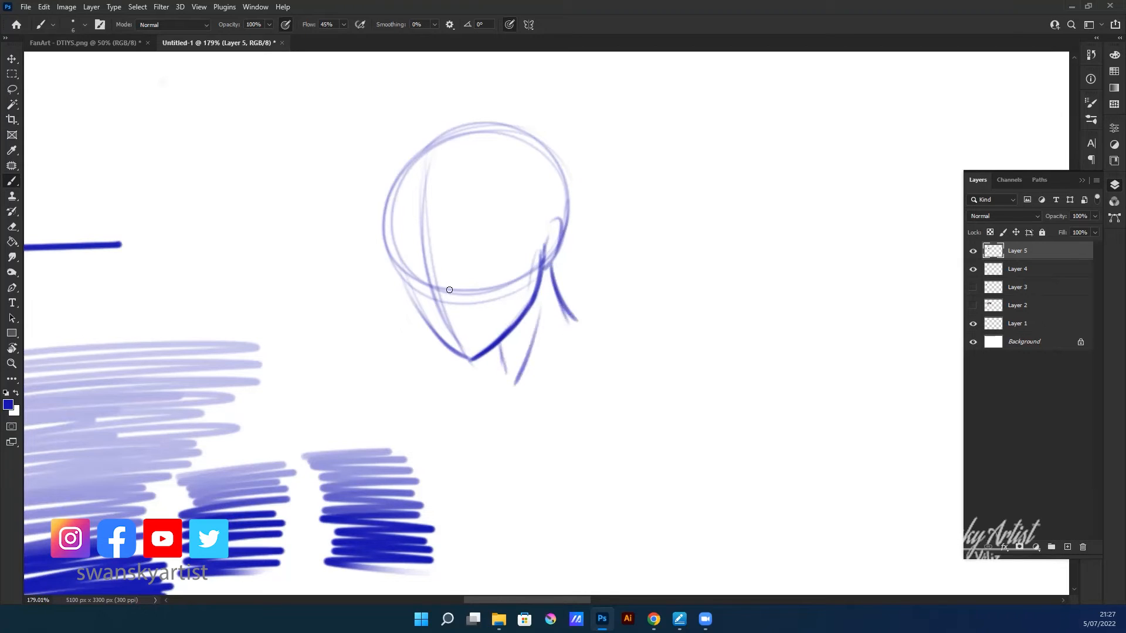
- Darken the other side of the jaw and the cranium outline with heavier strokes, undoing the last marks
left_click_drag(394, 257, 469, 360)
left_click_drag(567, 186, 560, 236)
mouse_move(394, 228)
left_mouse_down()
mouse_move(387, 183)
mouse_move(404, 271)
left_mouse_up()
left_click_drag(401, 184, 390, 249)
mouse_move(475, 121)
left_mouse_down()
mouse_move(410, 178)
mouse_move(541, 140)
left_mouse_up()
mouse_move(555, 211)
left_mouse_down()
mouse_move(538, 142)
mouse_move(569, 210)
left_mouse_up()
key("ctrl+z")
key("ctrl+z")
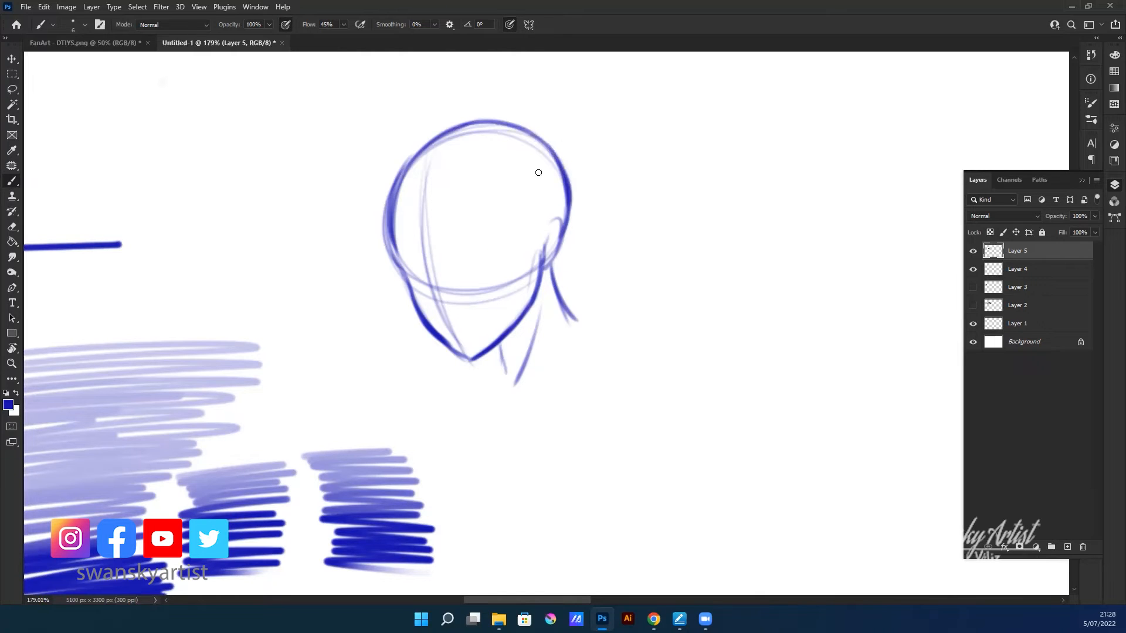
- Retrace the top of the cranium and the side of the face, undoing an extra stroke beside the head
mouse_move(396, 177)
left_mouse_down()
mouse_move(469, 126)
mouse_move(505, 124)
mouse_move(554, 148)
left_mouse_up()
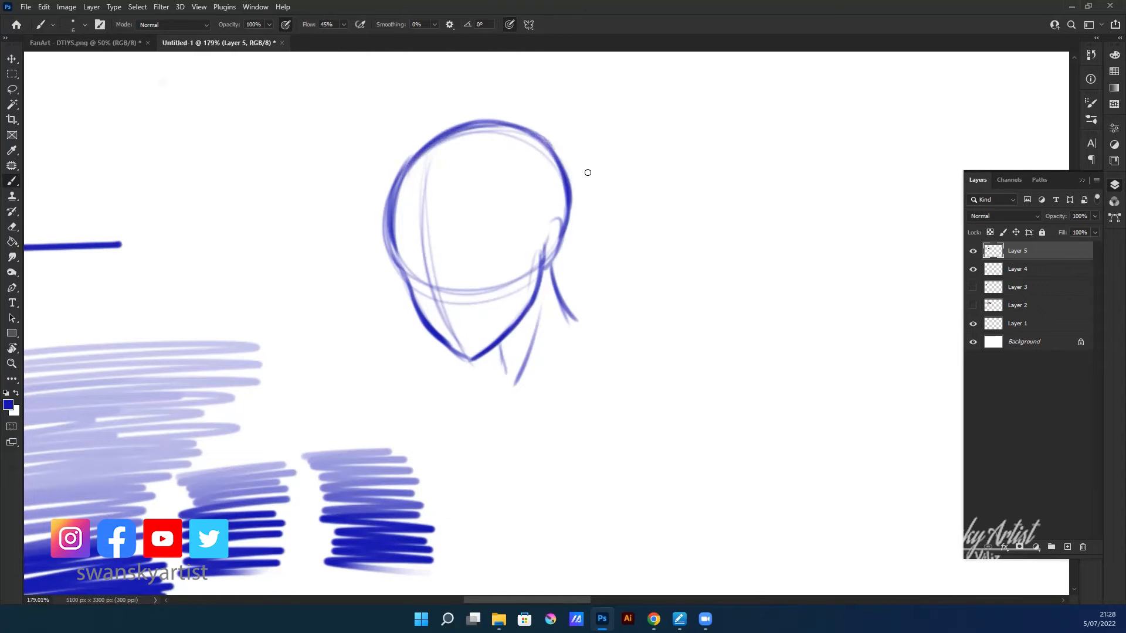
left_click_drag(390, 211, 418, 285)
left_click_drag(584, 218, 511, 215)
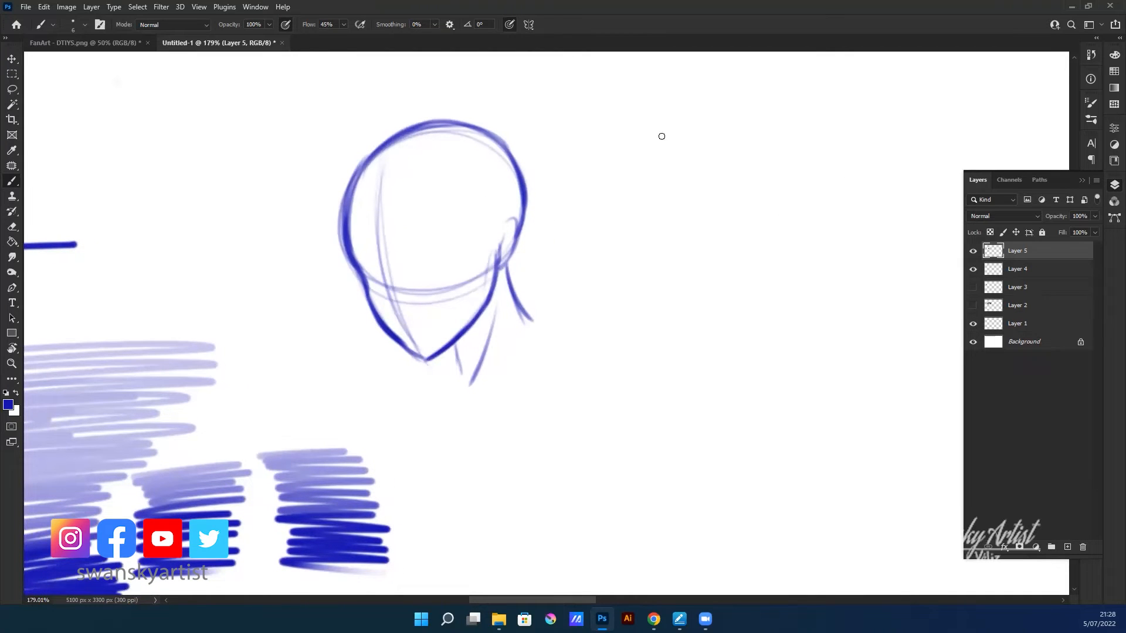
mouse_move(559, 158)
left_mouse_down()
mouse_move(542, 205)
mouse_move(578, 229)
mouse_move(540, 246)
left_mouse_up()
key("ctrl+z")
- Enlarge the brush to size 40 and paint wide zigzags with varying pressure in the blank area beside the head
scroll(585, 159, "up", 3)
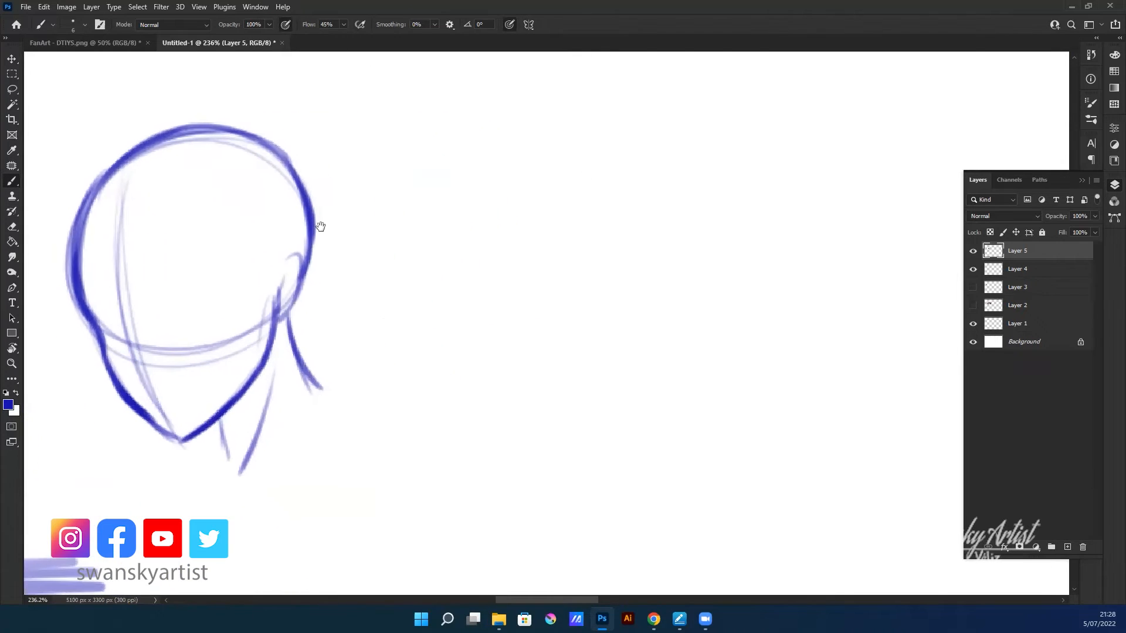
right_click(410, 183, "alt")
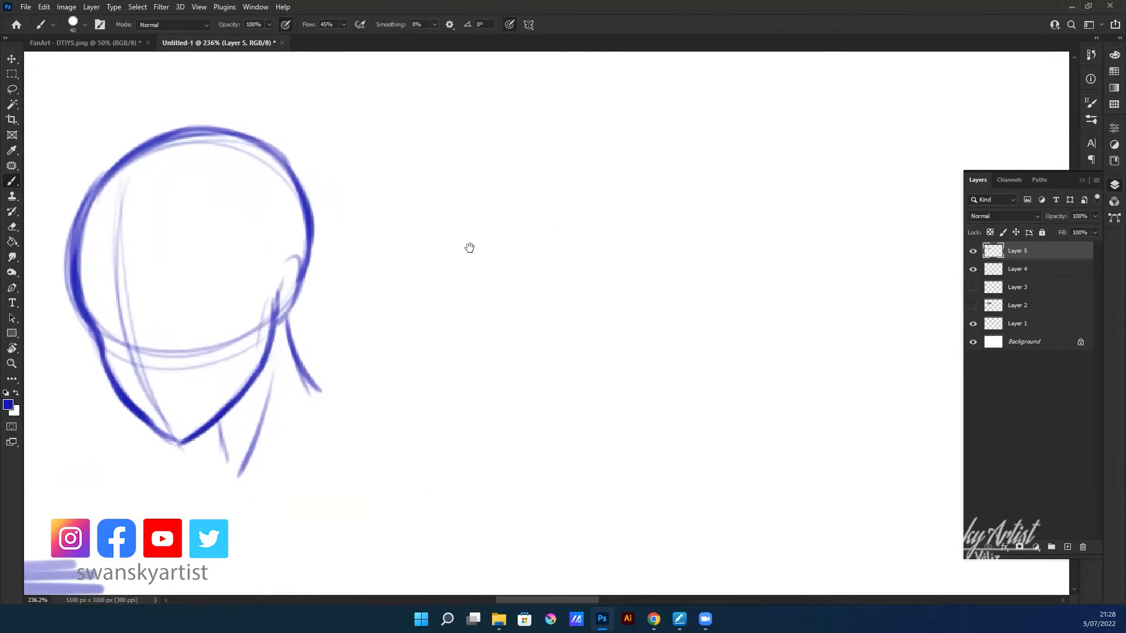
left_click(372, 229, "alt")
left_click(370, 239, "alt")
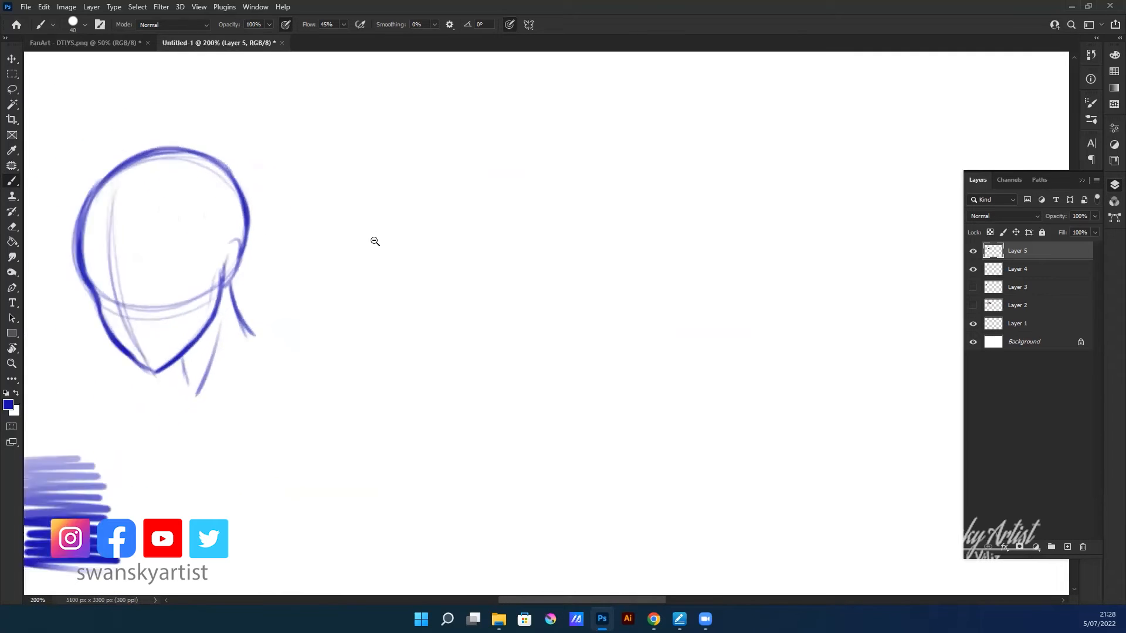
left_click_drag(388, 214, 294, 201)
left_click_drag(242, 227, 401, 142)
mouse_move(342, 203)
left_mouse_down()
mouse_move(438, 226)
mouse_move(377, 332)
mouse_move(422, 410)
mouse_move(525, 469)
left_mouse_up()
mouse_move(468, 139)
left_mouse_down()
mouse_move(551, 108)
mouse_move(467, 188)
mouse_move(586, 196)
mouse_move(674, 224)
mouse_move(636, 307)
mouse_move(633, 394)
mouse_move(738, 464)
left_mouse_up()
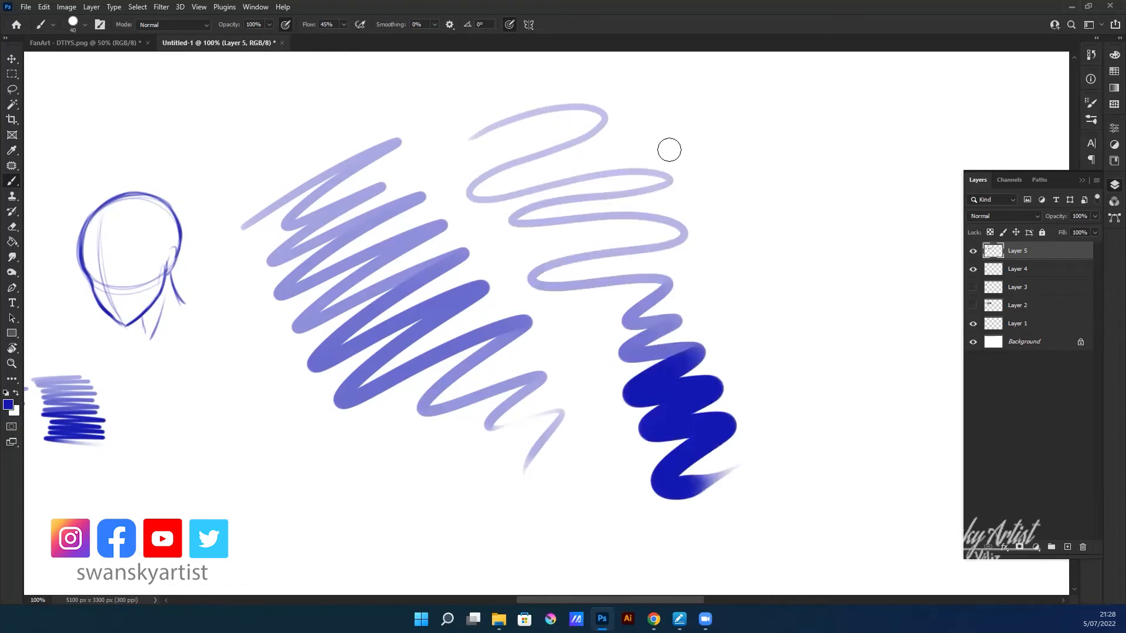
mouse_move(719, 94)
left_mouse_down()
mouse_move(802, 146)
mouse_move(769, 239)
mouse_move(864, 314)
mouse_move(779, 416)
left_mouse_up()
- Undo the wide zigzag strokes beside the head sketch
key("ctrl+z")
key("ctrl+z")
key("ctrl+z")
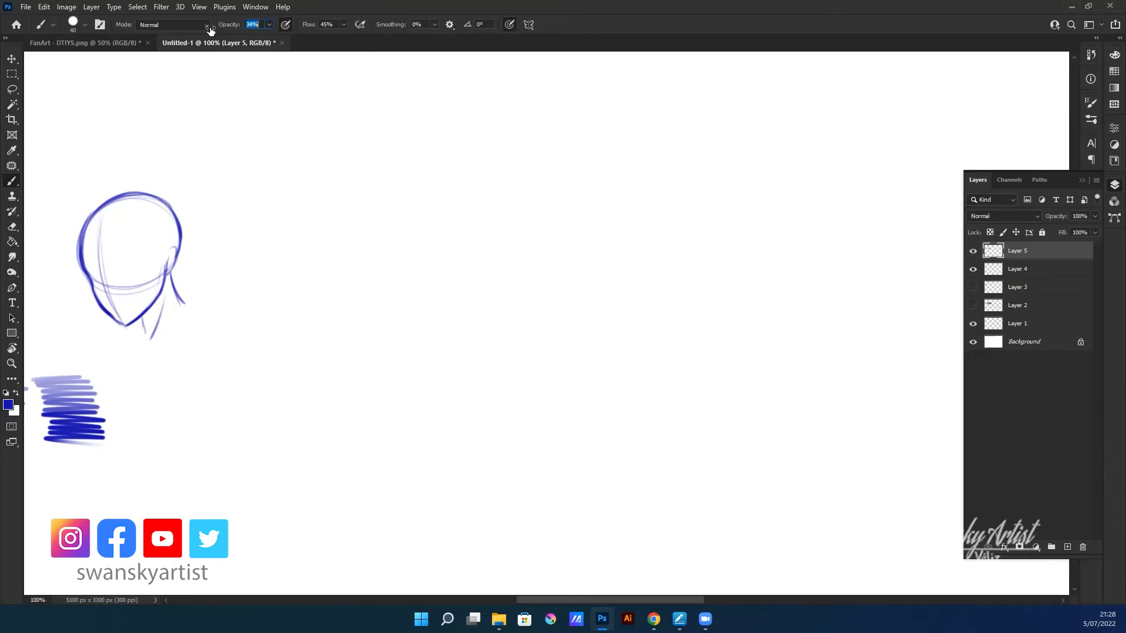
- Set the brush opacity to 52% and paint a light stroke and a filled patch beside the head sketch
left_click_drag(217, 28, 218, 29)
left_click_drag(270, 223, 370, 172)
mouse_move(301, 238)
left_mouse_down()
mouse_move(397, 196)
mouse_move(359, 259)
mouse_move(486, 264)
left_mouse_up()
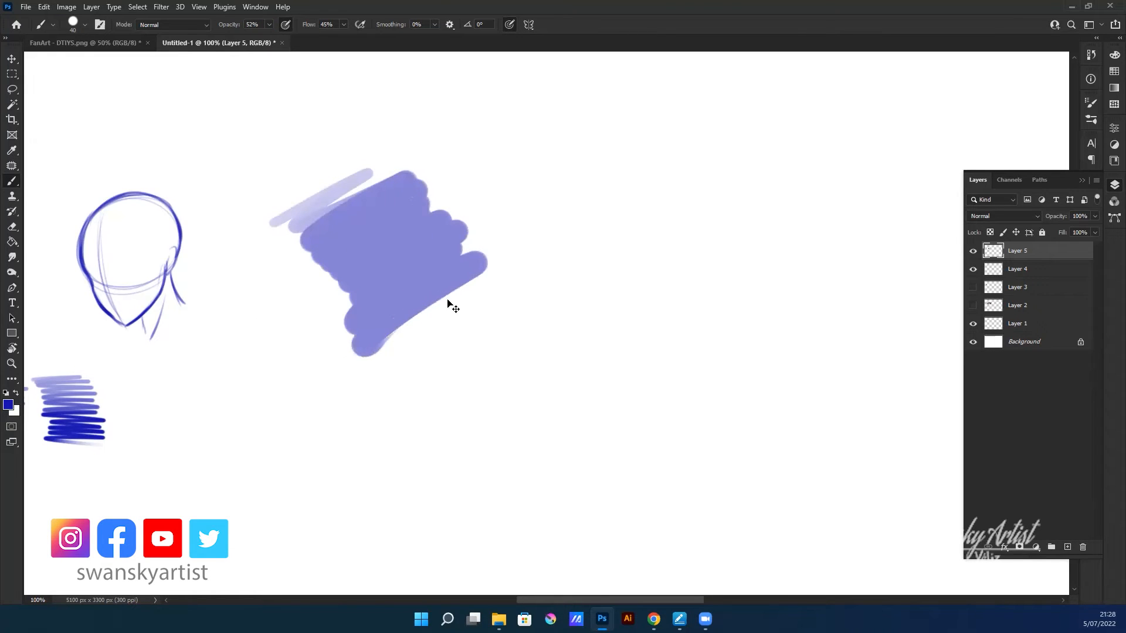
- Undo the light stroke and patch, and build up a dark patch of overlapping strokes beside the head sketch
key("ctrl+z")
key("ctrl+z")
mouse_move(326, 215)
left_mouse_down()
mouse_move(365, 194)
mouse_move(397, 196)
mouse_move(432, 256)
mouse_move(473, 258)
mouse_move(367, 223)
mouse_move(486, 164)
mouse_move(528, 194)
mouse_move(417, 271)
mouse_move(428, 309)
mouse_move(331, 208)
mouse_move(516, 153)
mouse_move(363, 269)
mouse_move(487, 282)
mouse_move(456, 295)
mouse_move(480, 236)
mouse_move(507, 243)
mouse_move(457, 258)
mouse_move(486, 225)
mouse_move(387, 248)
mouse_move(507, 199)
mouse_move(428, 231)
mouse_move(389, 262)
mouse_move(422, 238)
mouse_move(417, 289)
mouse_move(527, 251)
mouse_move(526, 176)
mouse_move(554, 242)
left_mouse_up()
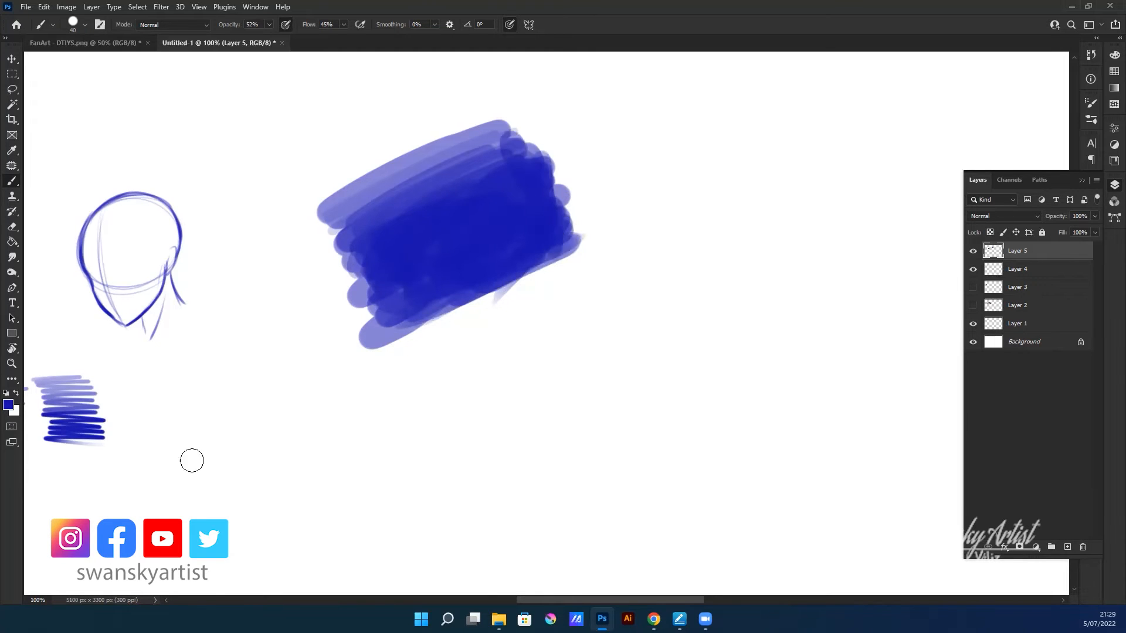
left_click_drag(398, 293, 347, 382)
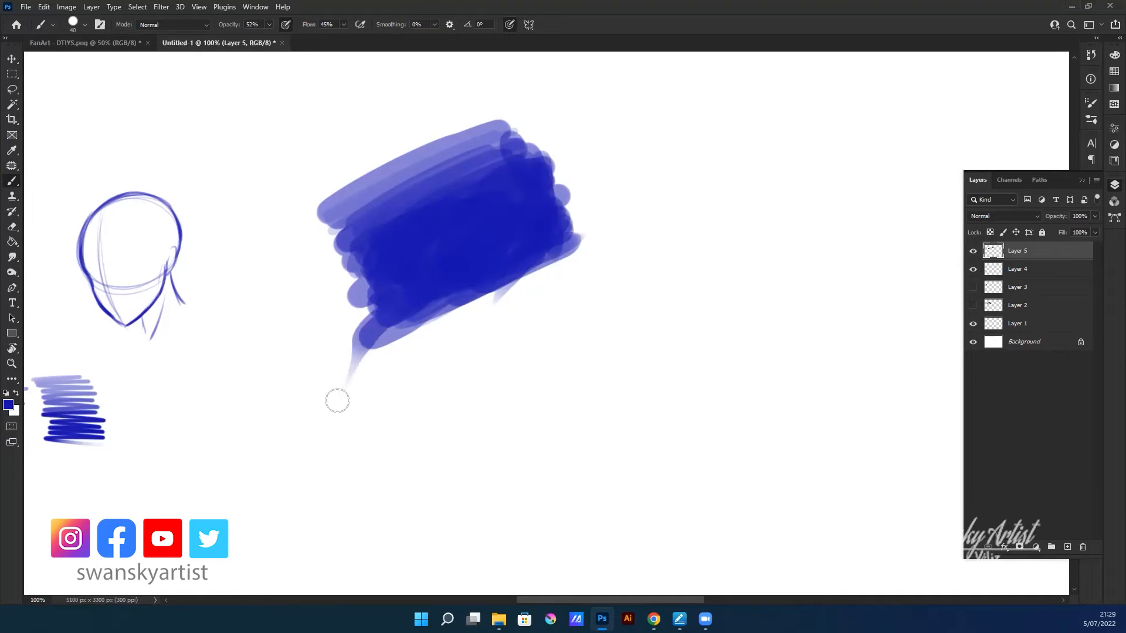
mouse_move(415, 316)
left_mouse_down()
mouse_move(469, 302)
mouse_move(375, 313)
mouse_move(350, 361)
left_mouse_up()
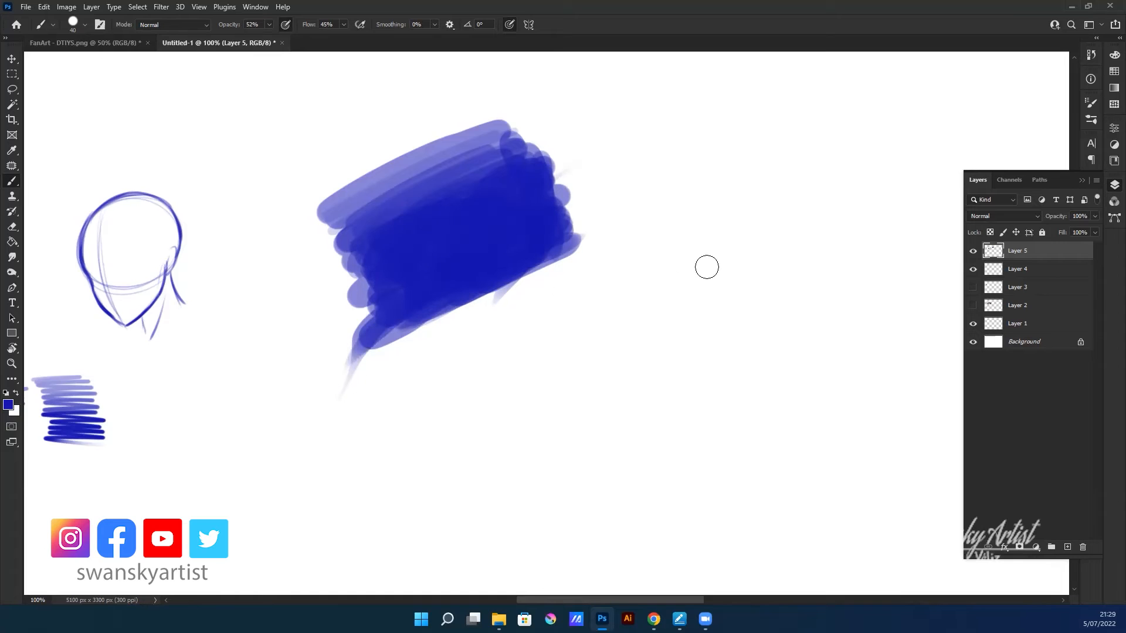
- Paint light zigzag strokes beside the dark patch and undo them
left_click_drag(517, 223, 311, 234)
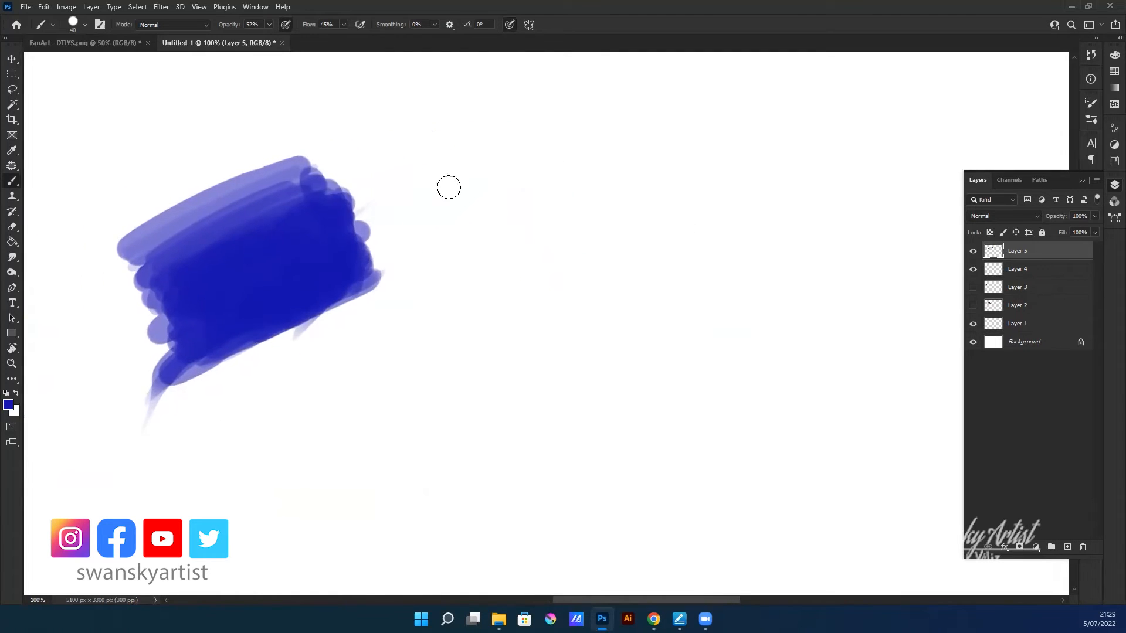
mouse_move(434, 130)
left_mouse_down()
mouse_move(410, 138)
mouse_move(364, 188)
mouse_move(457, 211)
mouse_move(376, 311)
left_mouse_up()
mouse_move(559, 174)
left_mouse_down()
mouse_move(557, 219)
mouse_move(584, 203)
left_mouse_up()
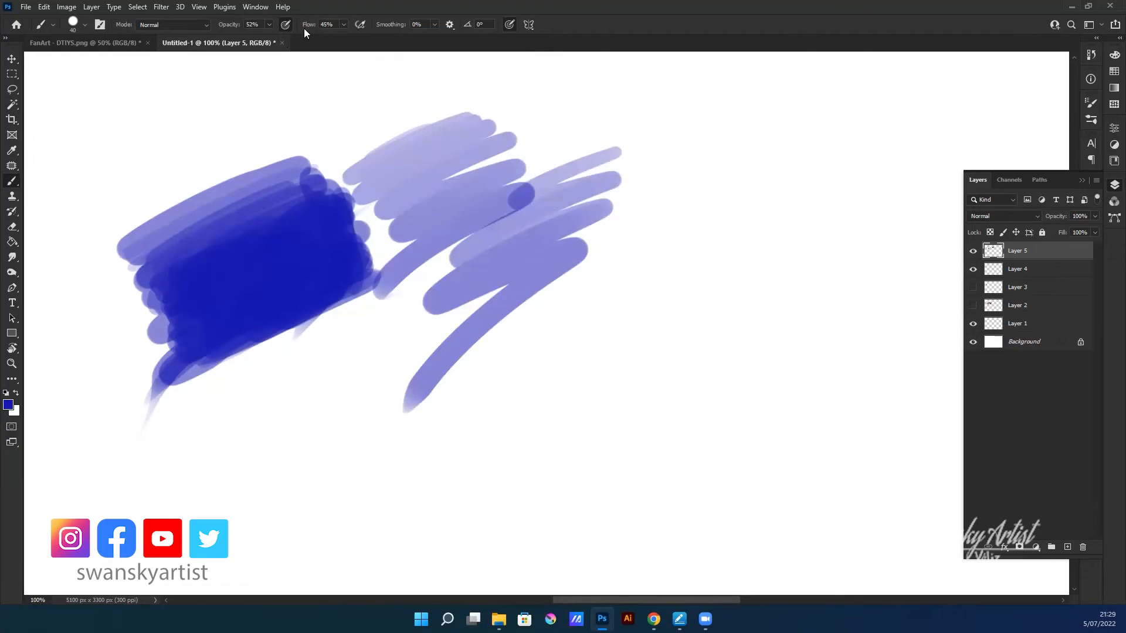
mouse_move(640, 243)
left_mouse_down()
mouse_move(741, 214)
mouse_move(752, 232)
mouse_move(623, 293)
mouse_move(568, 348)
mouse_move(715, 312)
mouse_move(776, 326)
mouse_move(647, 405)
mouse_move(569, 483)
mouse_move(838, 410)
left_mouse_up()
key("ctrl+z")
key("ctrl+z")
key("ctrl+z")
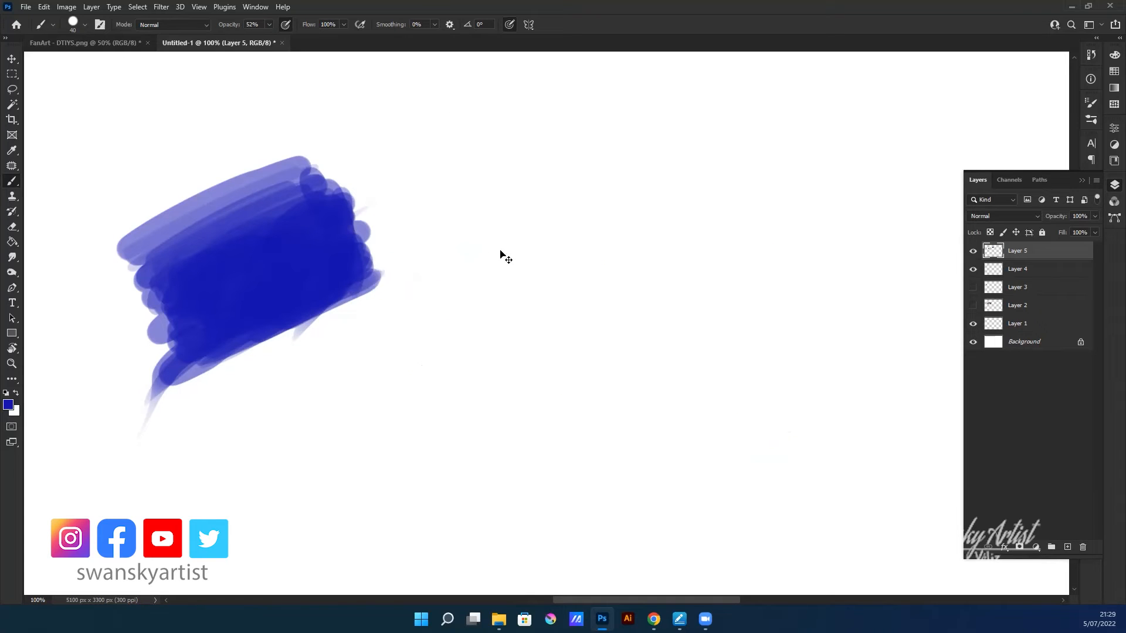
- Paint large looping strokes at 100% brush flow beside the dark patch, undoing the unwanted attempts
mouse_move(598, 101)
left_mouse_down()
mouse_move(563, 171)
mouse_move(438, 261)
mouse_move(733, 327)
mouse_move(519, 397)
left_mouse_up()
left_click_drag(641, 343, 673, 463)
key("ctrl+z")
mouse_move(722, 110)
left_mouse_down()
mouse_move(561, 115)
mouse_move(756, 234)
mouse_move(545, 188)
mouse_move(689, 406)
mouse_move(457, 327)
mouse_move(726, 427)
mouse_move(649, 340)
mouse_move(577, 329)
left_mouse_up()
key("ctrl+z")
mouse_move(470, 299)
left_mouse_down()
mouse_move(727, 266)
mouse_move(816, 204)
mouse_move(532, 298)
mouse_move(449, 397)
mouse_move(623, 515)
mouse_move(649, 503)
left_mouse_up()
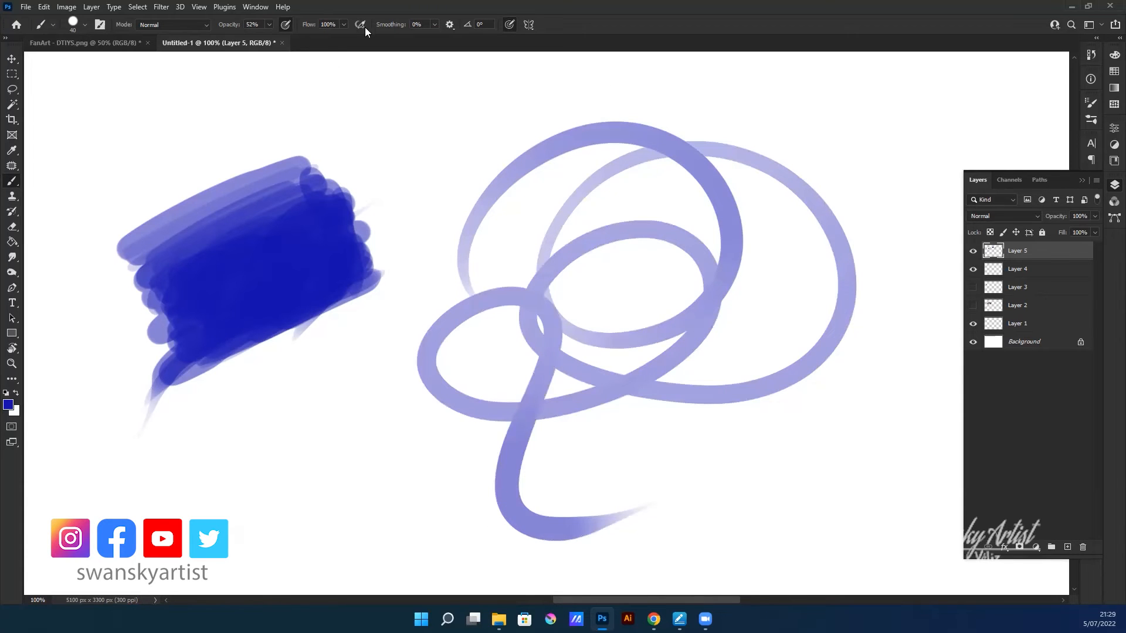
- Set the brush flow to 1% and paint faint overlapping loops beside the large looping strokes
key("Return")
scroll(568, 224, "right", 8)
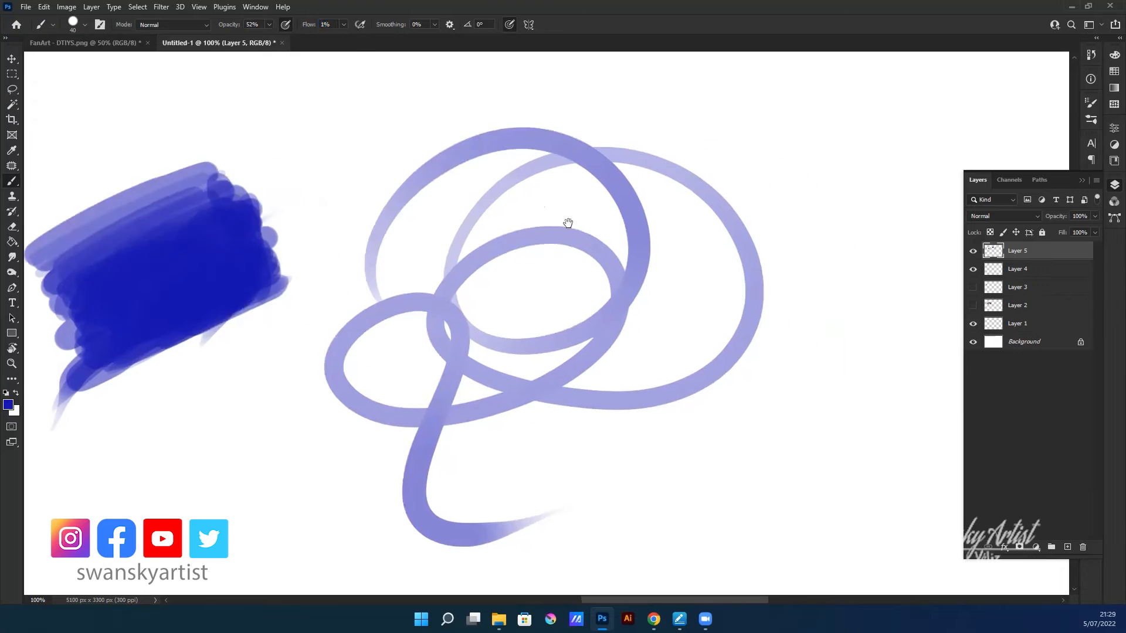
mouse_move(574, 133)
left_mouse_down()
mouse_move(653, 314)
mouse_move(799, 342)
mouse_move(729, 349)
mouse_move(631, 325)
mouse_move(680, 191)
mouse_move(578, 205)
left_mouse_up()
key("ctrl+z")
left_click_drag(722, 103, 566, 140)
mouse_move(551, 191)
left_mouse_down()
mouse_move(673, 370)
mouse_move(621, 259)
mouse_move(774, 440)
mouse_move(713, 293)
mouse_move(603, 329)
mouse_move(907, 331)
mouse_move(888, 498)
left_mouse_up()
mouse_move(582, 402)
left_mouse_down()
mouse_move(650, 467)
mouse_move(539, 589)
left_mouse_up()
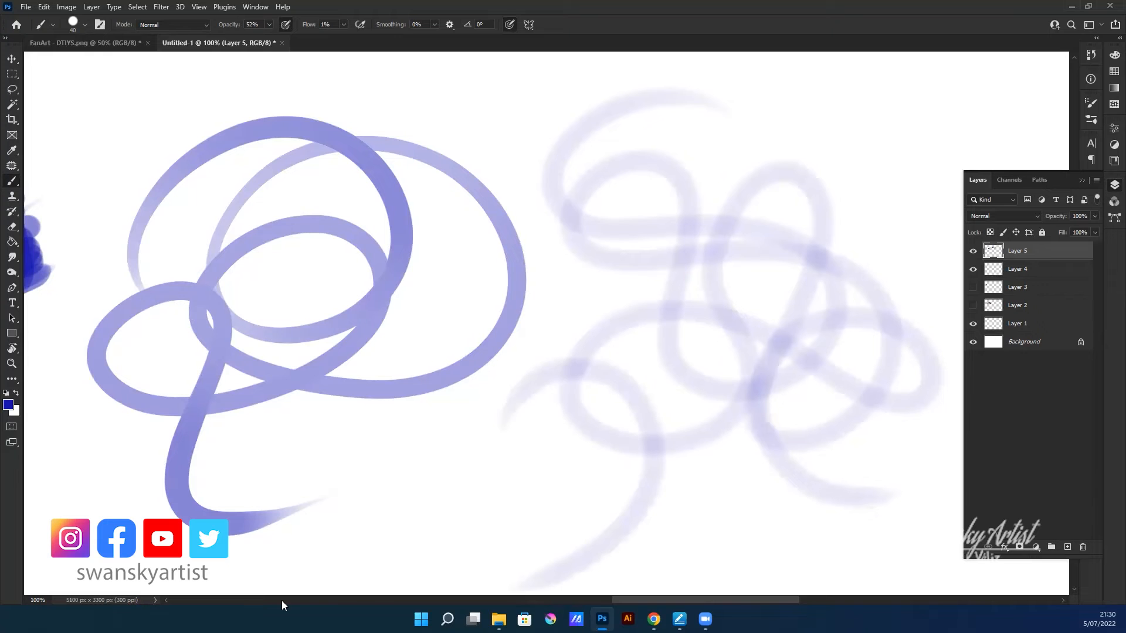
- Raise the brush flow to 31% and paint a zigzag above the loops, undoing an extra oval scribble
mouse_move(575, 382)
left_mouse_down()
mouse_move(607, 389)
mouse_move(651, 367)
mouse_move(601, 299)
mouse_move(639, 238)
left_mouse_up()
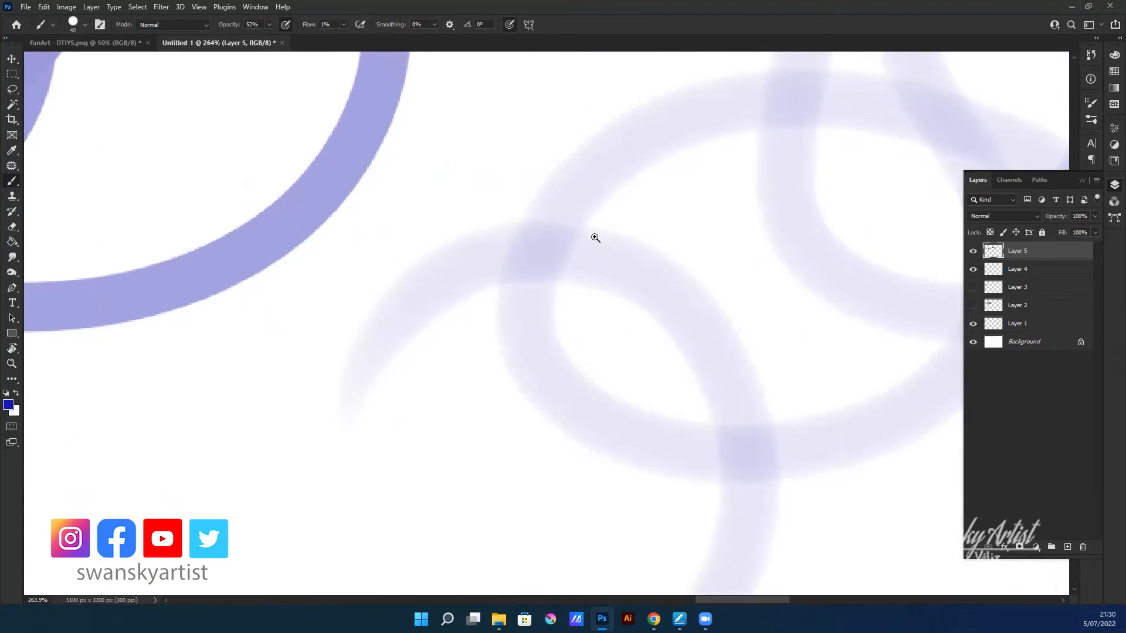
scroll(593, 239, "down", 5)
mouse_move(698, 262)
left_mouse_down()
mouse_move(552, 435)
mouse_move(387, 557)
left_mouse_up()
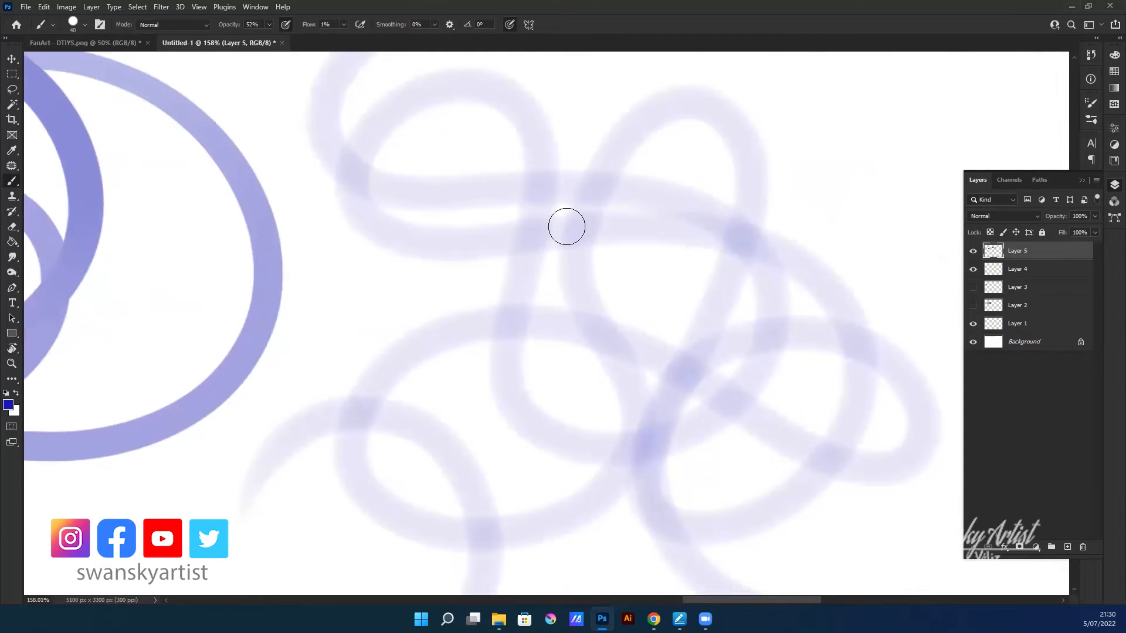
scroll(688, 324, "down", 5)
mouse_move(572, 326)
left_mouse_down()
mouse_move(601, 284)
mouse_move(590, 323)
left_mouse_up()
scroll(587, 294, "down", 2)
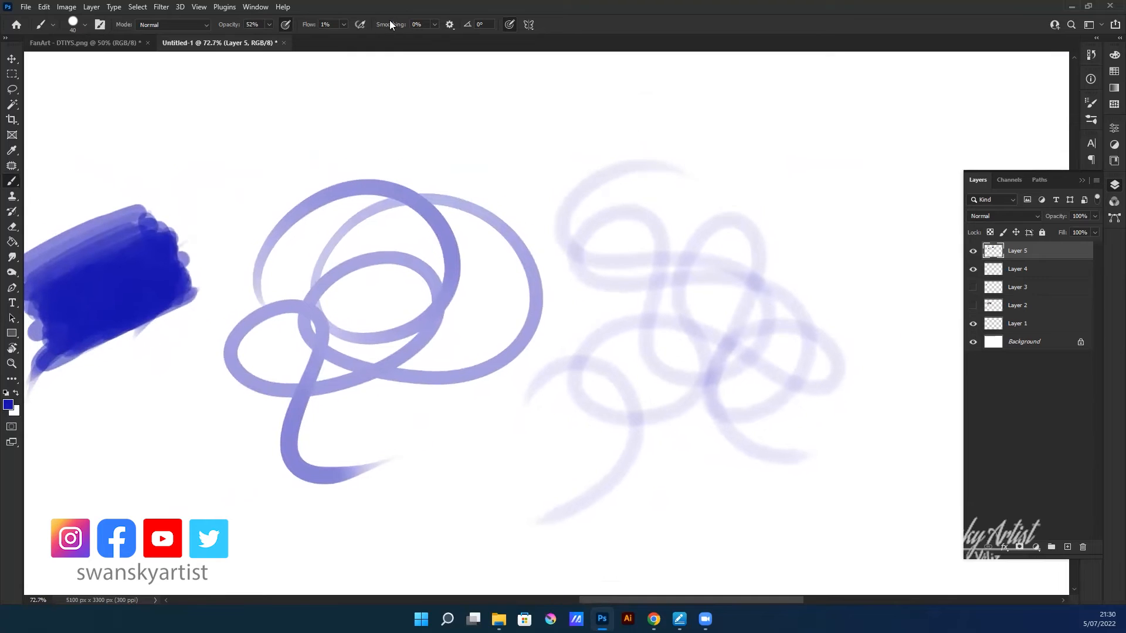
mouse_move(439, 136)
left_mouse_down()
mouse_move(468, 162)
mouse_move(556, 166)
mouse_move(540, 253)
left_mouse_up()
mouse_move(686, 143)
left_mouse_down()
mouse_move(698, 182)
mouse_move(762, 205)
left_mouse_up()
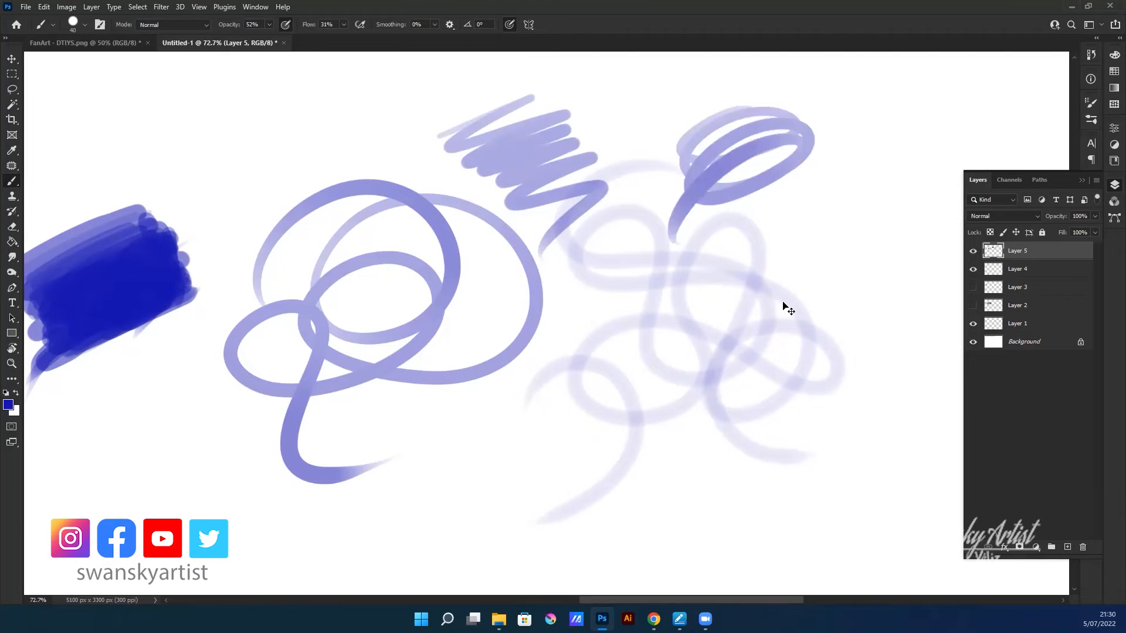
key("ctrl+z")
- Build up a patch of overlapping strokes in graded darkness in the blank area beyond the faint loops
left_click_drag(767, 254, 493, 297)
scroll(463, 247, "up", 5)
left_click_drag(431, 244, 560, 188)
mouse_move(506, 214)
left_mouse_down()
mouse_move(441, 267)
mouse_move(510, 253)
mouse_move(569, 257)
mouse_move(517, 297)
mouse_move(436, 281)
mouse_move(561, 183)
mouse_move(470, 297)
mouse_move(558, 266)
mouse_move(544, 238)
mouse_move(467, 232)
mouse_move(499, 211)
mouse_move(445, 248)
mouse_move(416, 243)
mouse_move(564, 187)
mouse_move(551, 223)
mouse_move(505, 242)
mouse_move(439, 239)
mouse_move(535, 178)
mouse_move(522, 161)
mouse_move(593, 124)
left_mouse_up()
mouse_move(437, 190)
left_mouse_down()
mouse_move(505, 138)
mouse_move(415, 207)
mouse_move(528, 192)
mouse_move(461, 273)
mouse_move(580, 281)
left_mouse_up()
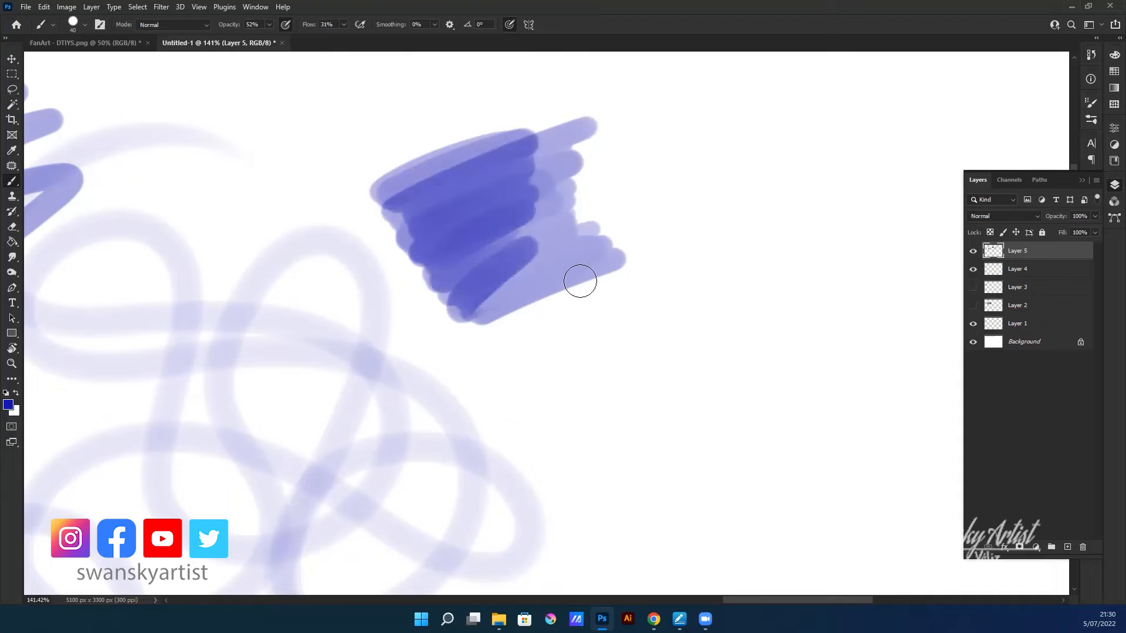
mouse_move(548, 229)
left_mouse_down()
mouse_move(511, 235)
mouse_move(516, 198)
mouse_move(411, 179)
mouse_move(423, 226)
mouse_move(452, 155)
mouse_move(465, 224)
mouse_move(399, 195)
mouse_move(464, 159)
mouse_move(411, 237)
mouse_move(448, 276)
mouse_move(463, 150)
mouse_move(455, 223)
mouse_move(481, 200)
left_mouse_up()
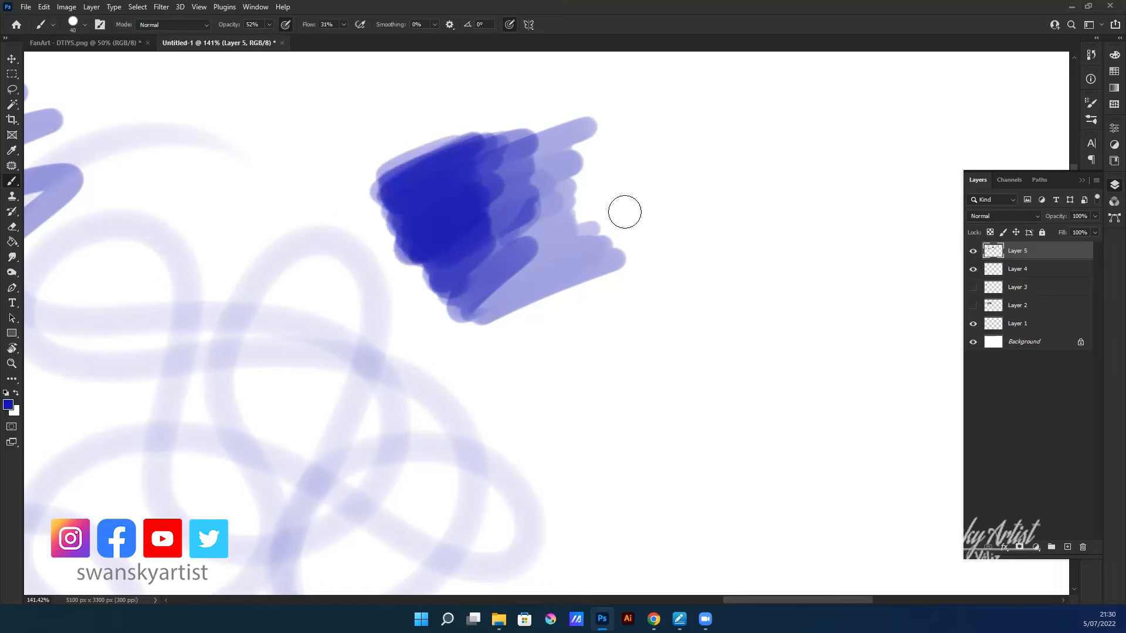
- Paint a straight stroke and a curly stroke in the blank area below the loops, and undo both
scroll(610, 233, "down", 3)
left_click_drag(566, 367, 666, 251)
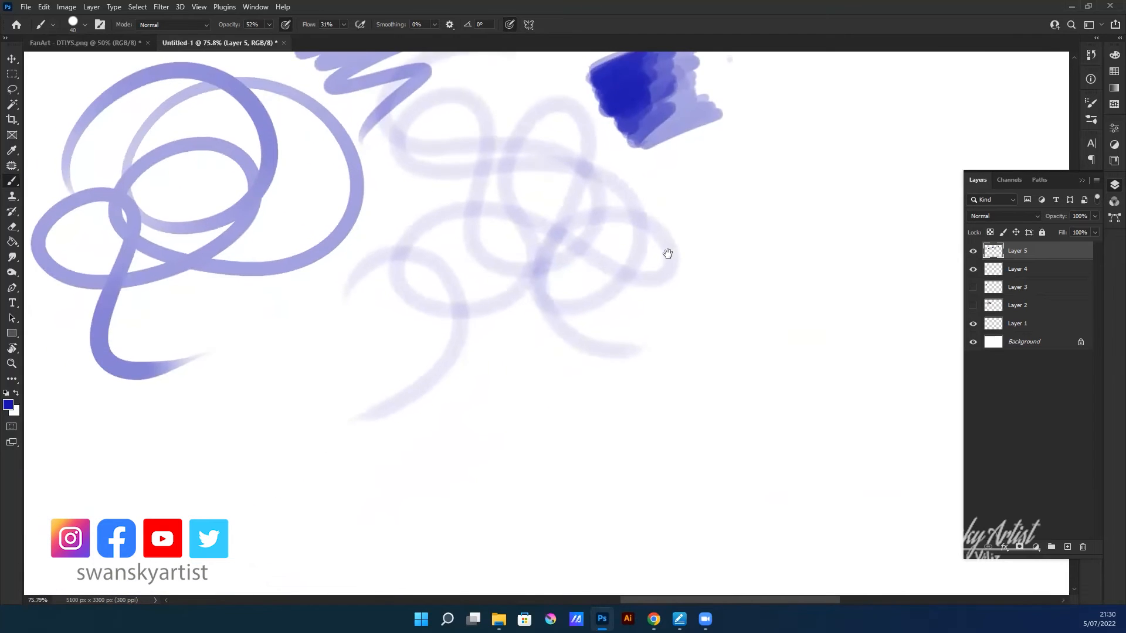
scroll(625, 256, "down", 3)
left_click_drag(590, 284, 752, 249)
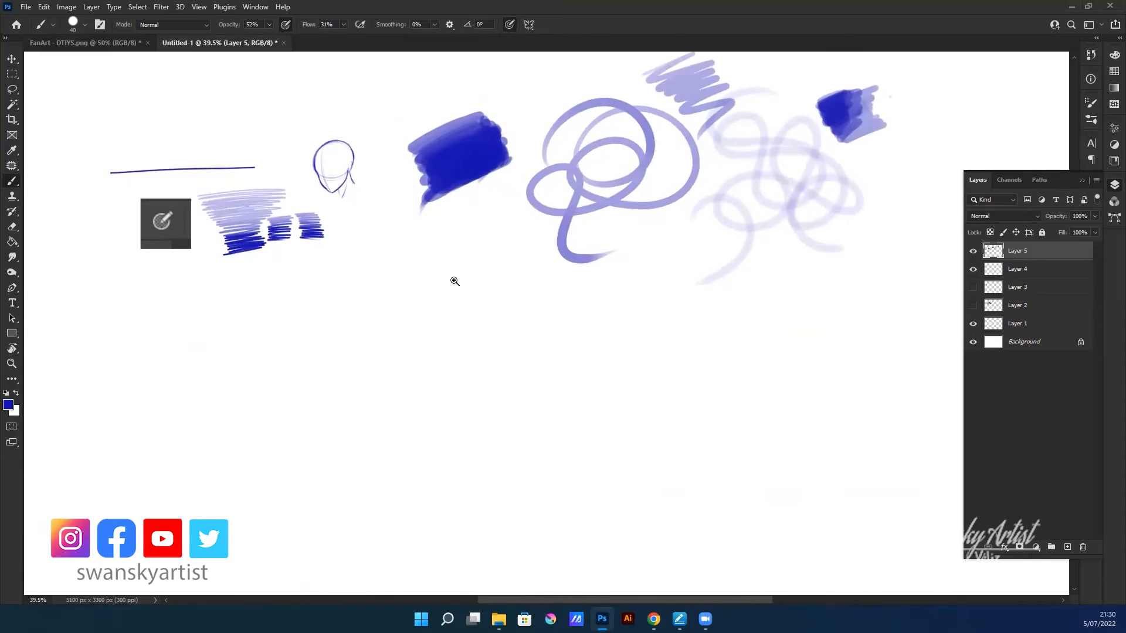
scroll(463, 280, "up", 3)
left_click_drag(264, 270, 551, 239)
mouse_move(367, 297)
left_mouse_down()
mouse_move(477, 334)
mouse_move(639, 321)
mouse_move(766, 346)
mouse_move(756, 372)
left_mouse_up()
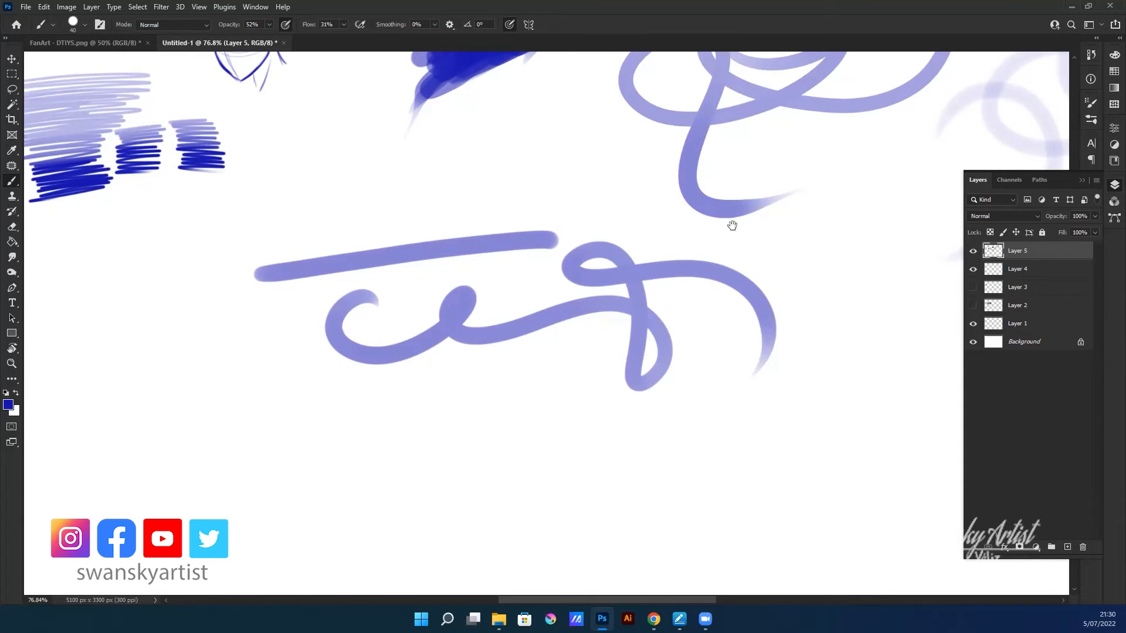
left_click_drag(733, 225, 392, 467)
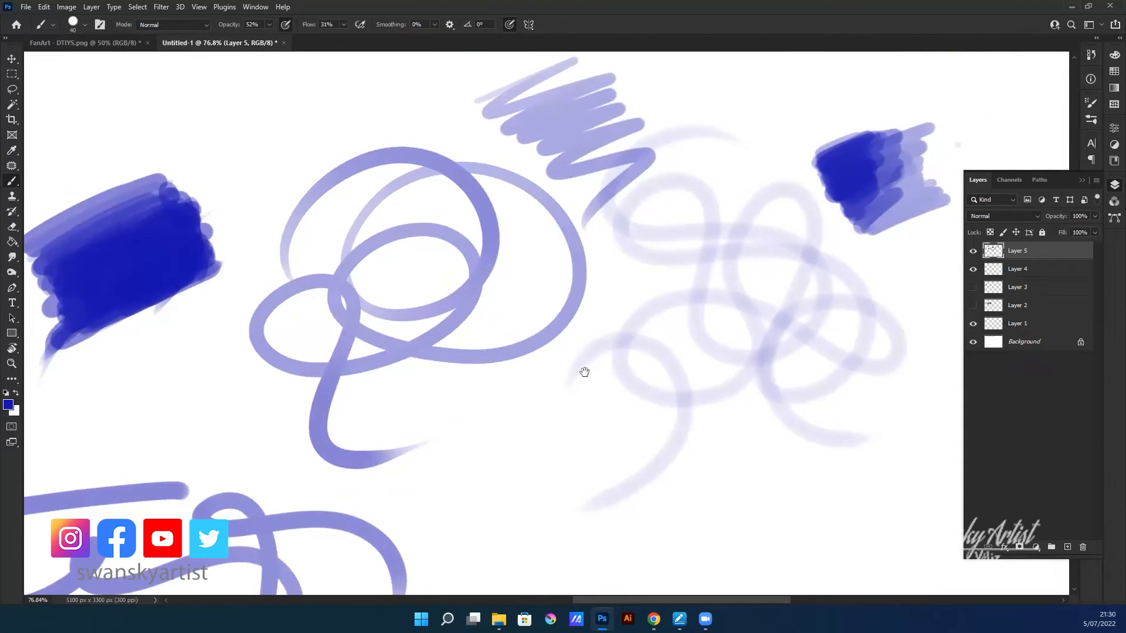
left_click_drag(585, 372, 761, 211)
key("ctrl+z")
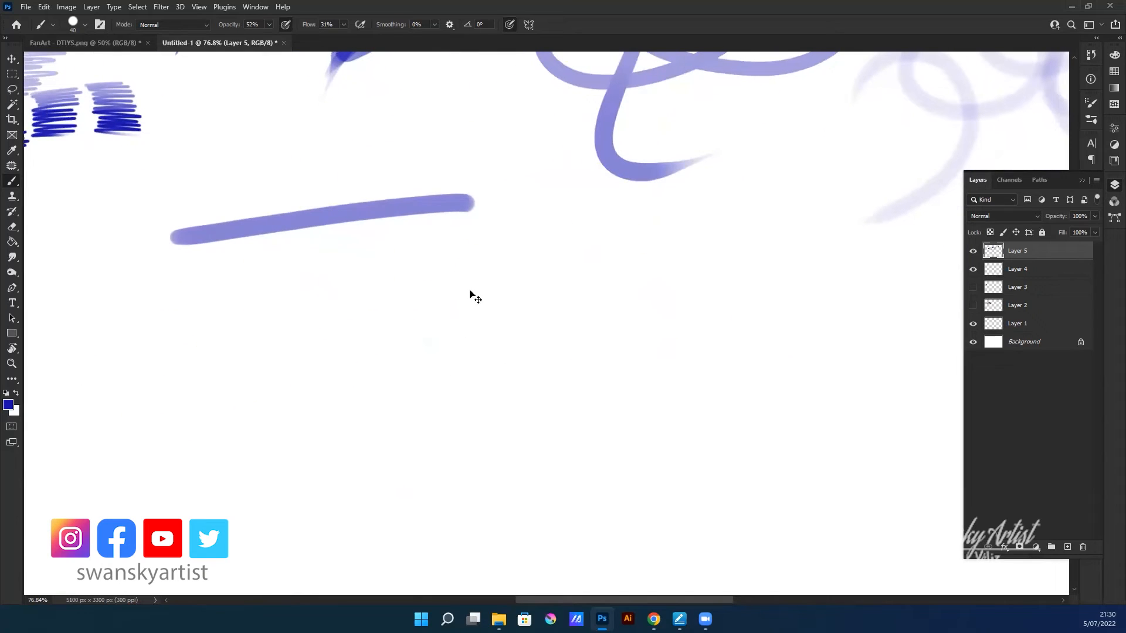
key("ctrl+z")
- Try two more freehand strokes in the same blank area and undo them
mouse_move(223, 200)
left_mouse_down()
mouse_move(444, 234)
mouse_move(600, 302)
mouse_move(593, 319)
left_mouse_up()
left_click_drag(370, 314, 727, 425)
key("ctrl+z")
key("ctrl+z")
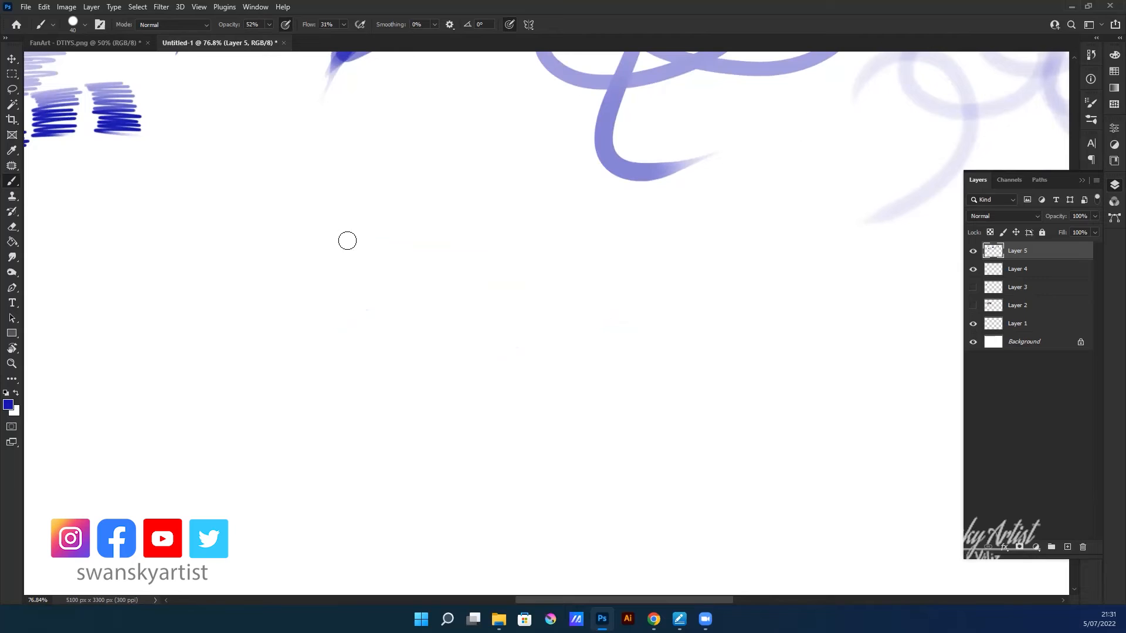
- Set the Hard Round brush's size to 42 px and its hardness to 50%
right_click(379, 190)
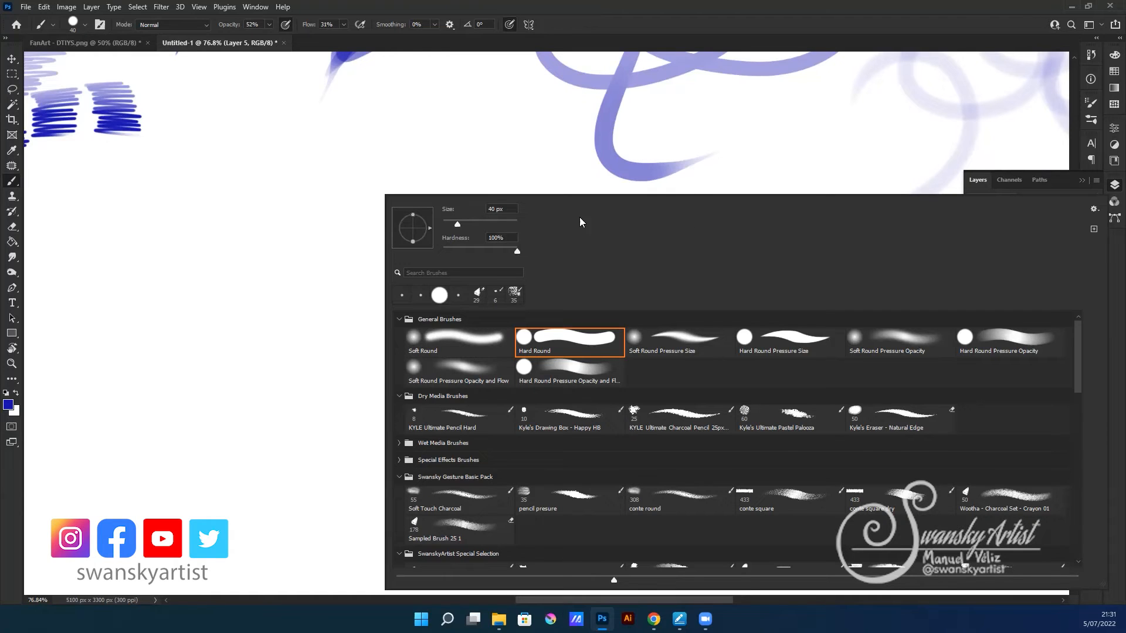
right_click(282, 131)
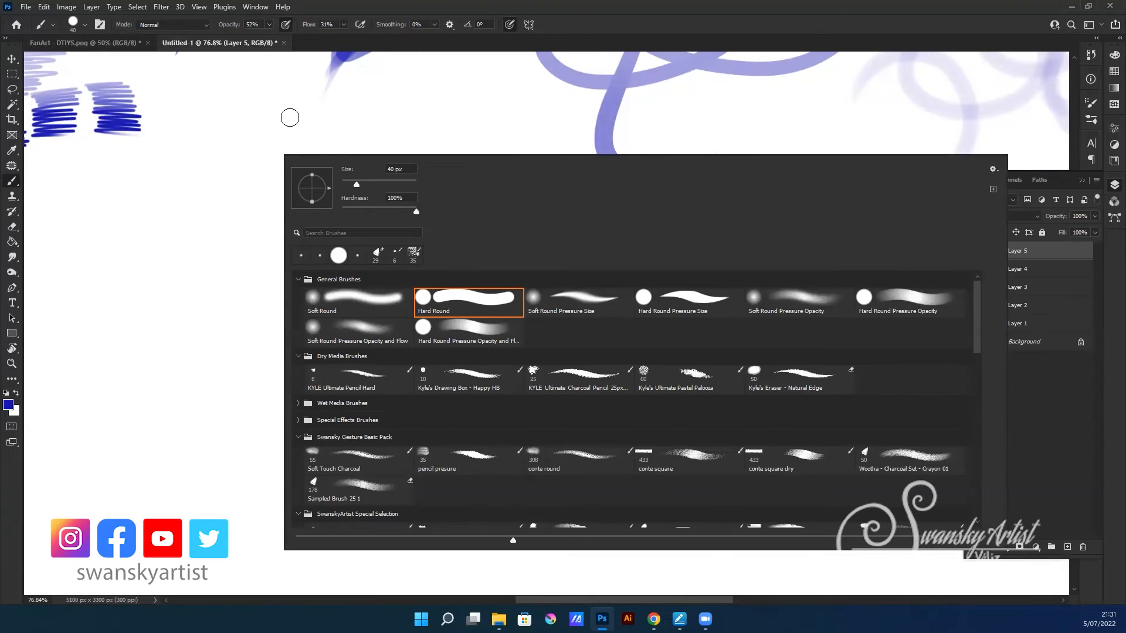
left_click(226, 197)
right_click(292, 166)
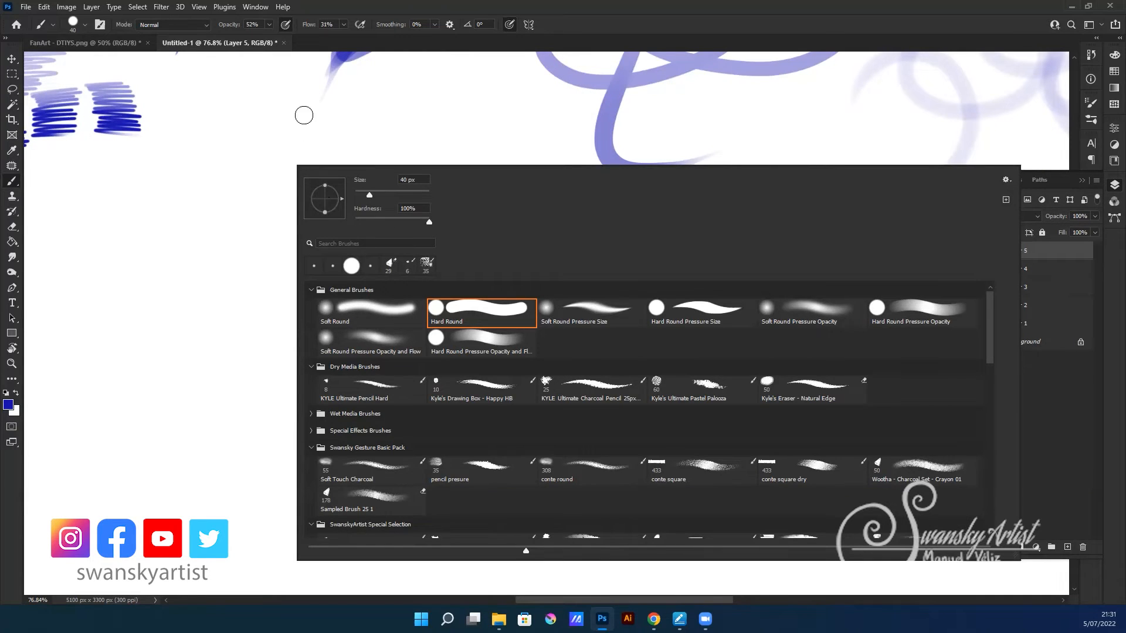
left_click_drag(300, 170, 305, 120)
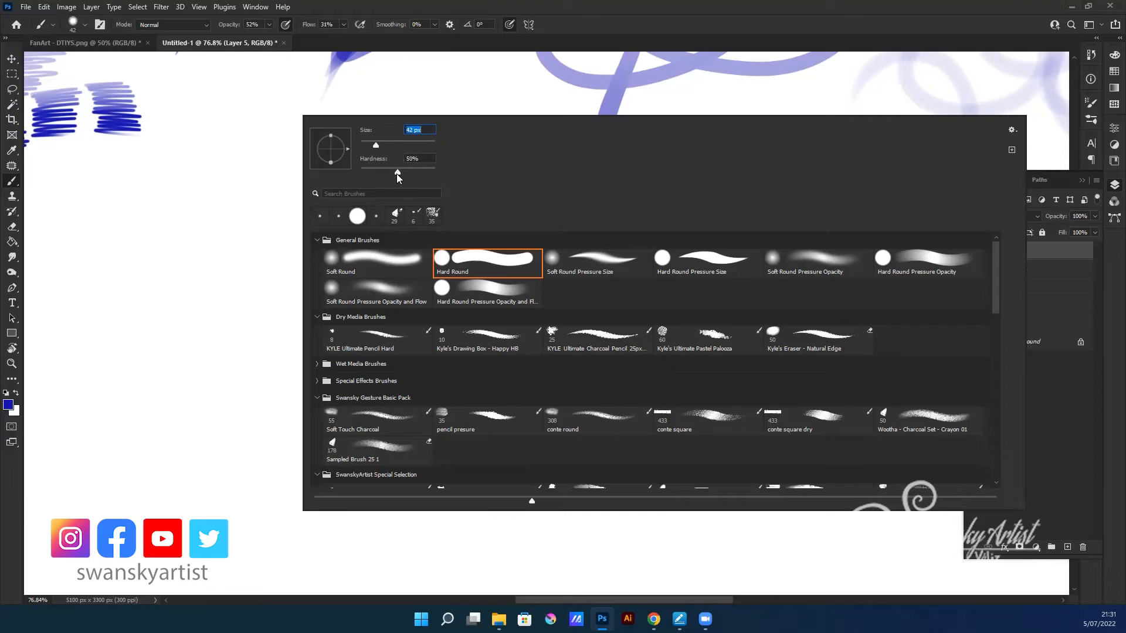
key("Tab")
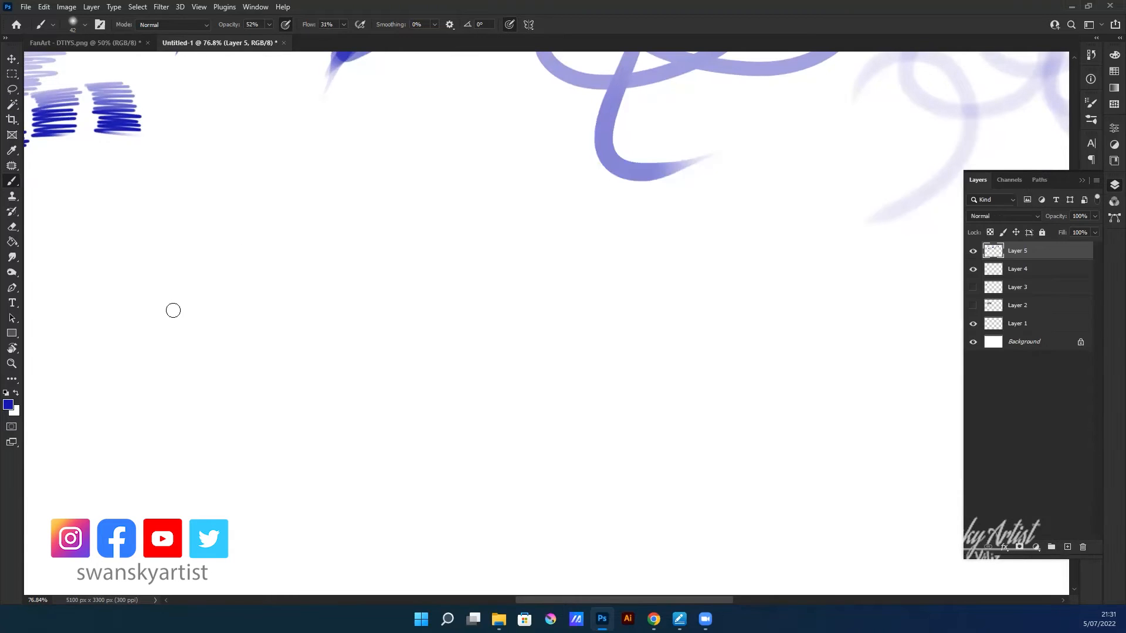
- Paint soft-edged winding strokes with varying pressure in the blank area below the loops
mouse_move(172, 299)
left_mouse_down()
mouse_move(208, 263)
mouse_move(367, 202)
mouse_move(215, 289)
mouse_move(434, 239)
left_mouse_up()
mouse_move(328, 272)
left_mouse_down()
mouse_move(431, 236)
mouse_move(300, 285)
mouse_move(314, 320)
mouse_move(481, 269)
mouse_move(464, 306)
mouse_move(282, 371)
mouse_move(502, 333)
mouse_move(607, 391)
mouse_move(369, 446)
mouse_move(674, 445)
left_mouse_up()
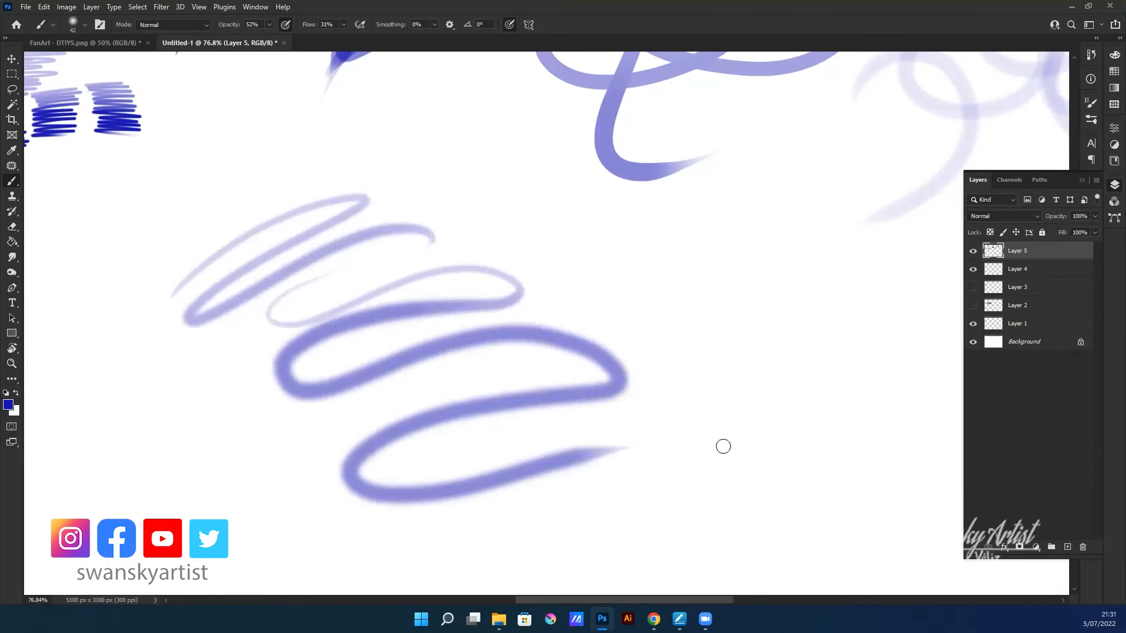
scroll(538, 336, "up", 3)
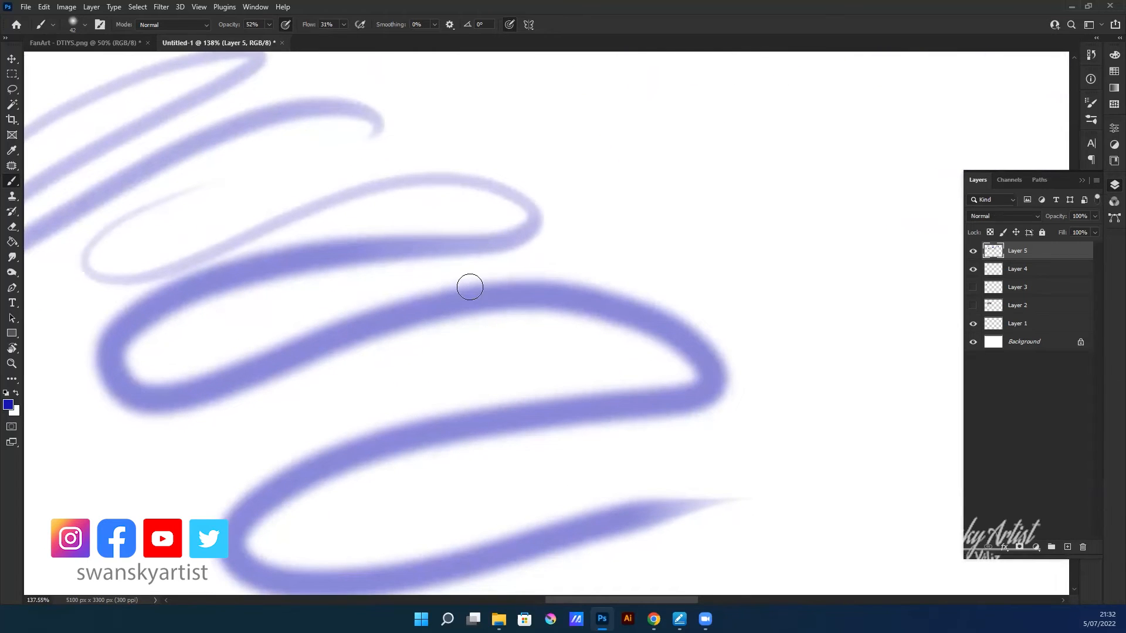
- Paint a winding comparison stroke at 100% brush hardness, and undo it together with the soft-edged strokes
right_click(459, 243)
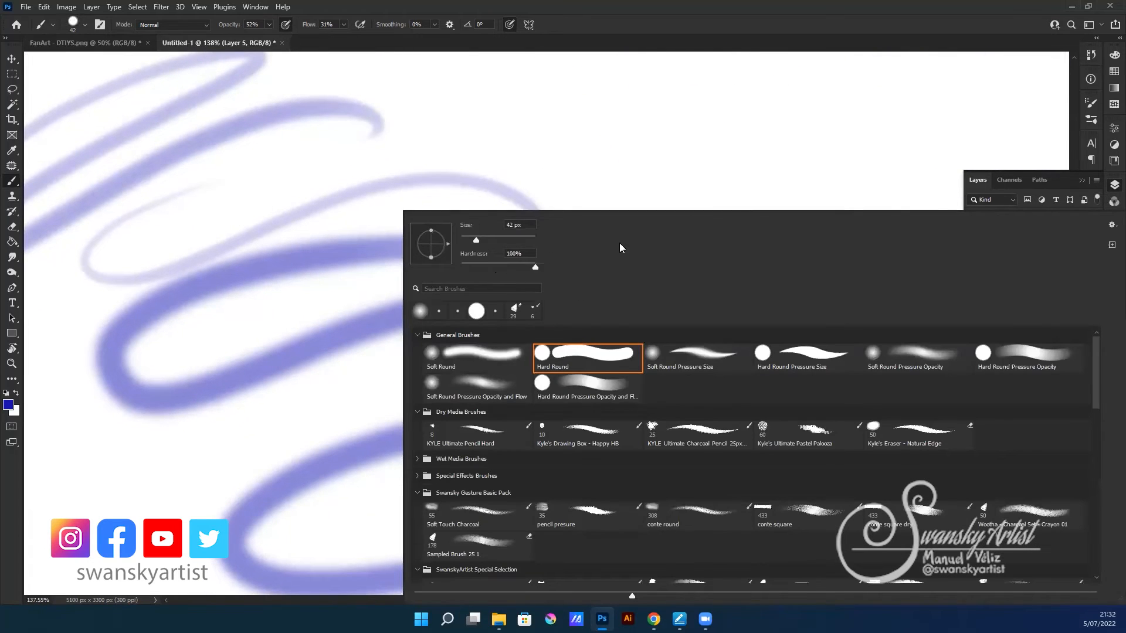
mouse_move(503, 136)
left_mouse_down()
mouse_move(547, 113)
mouse_move(548, 194)
mouse_move(802, 239)
mouse_move(731, 307)
left_mouse_up()
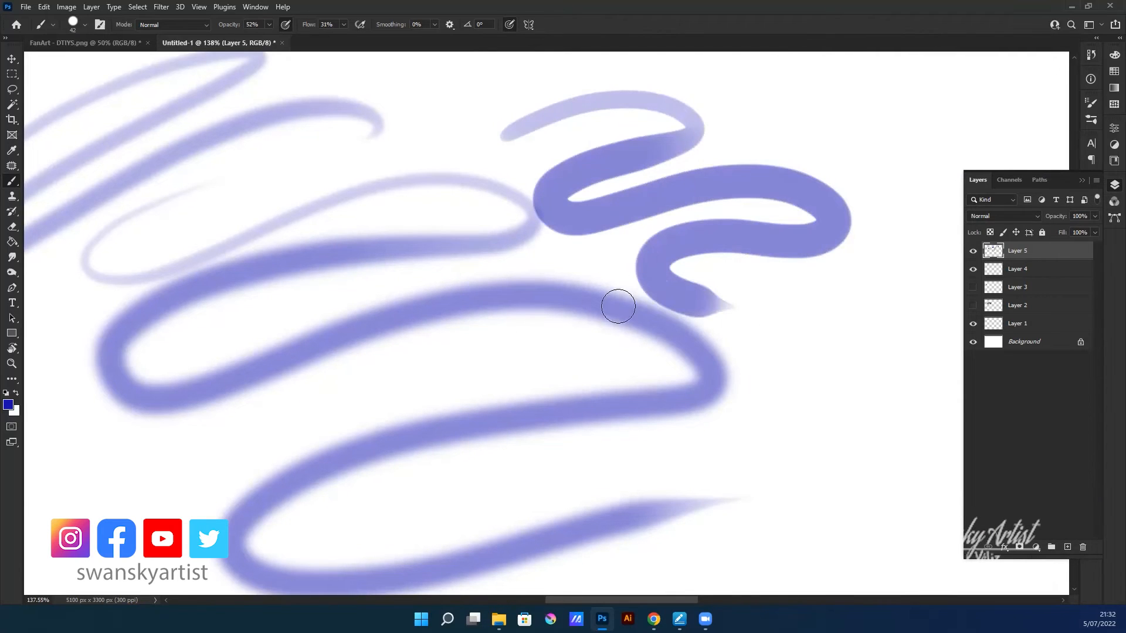
key("ctrl+z")
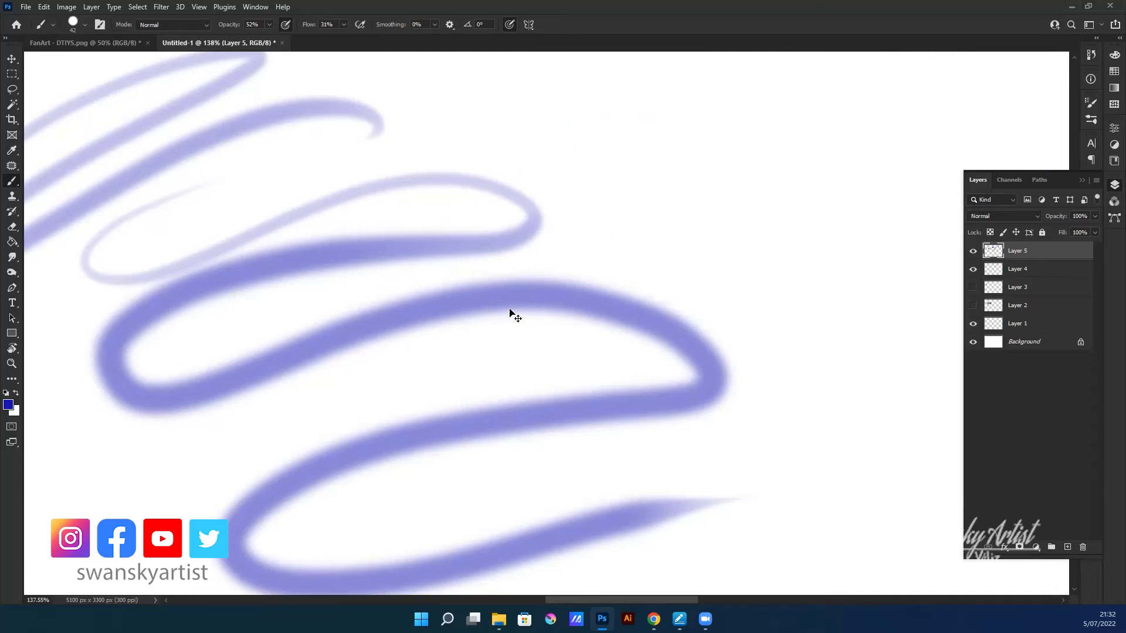
key("ctrl+z")
key("ctrl+z")
- Lower the brush hardness and paint a soft-edged zigzag in the cleared area
right_click(422, 178)
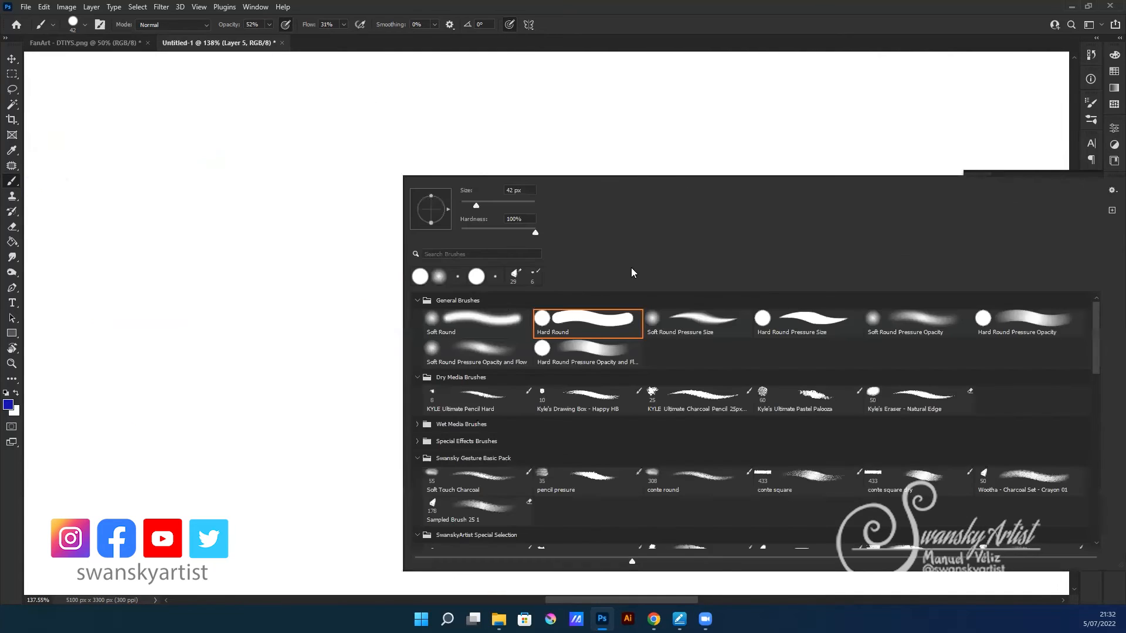
left_click_drag(534, 232, 501, 233)
mouse_move(243, 226)
left_mouse_down()
mouse_move(325, 243)
mouse_move(384, 264)
mouse_move(354, 339)
mouse_move(390, 405)
left_mouse_up()
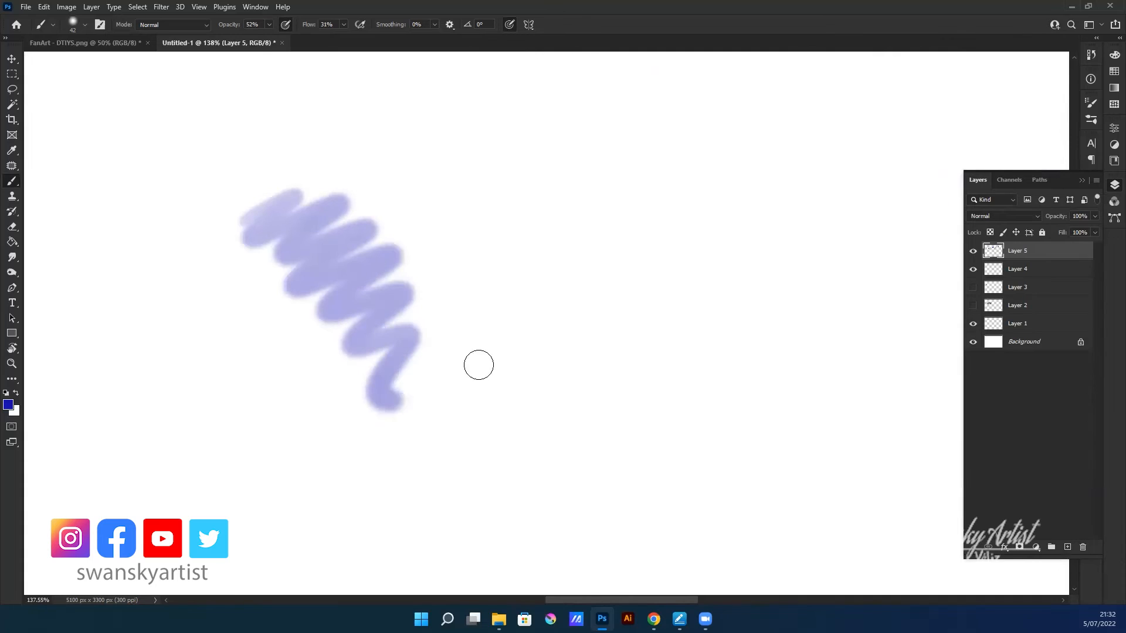
left_click_drag(479, 364, 479, 366)
- Paint a soft-edged patch beside the zigzag, blending dark blue into light lavender by sampling the intermediate tones
mouse_move(454, 169)
left_mouse_down()
mouse_move(456, 224)
mouse_move(486, 270)
left_mouse_up()
mouse_move(515, 171)
left_mouse_down()
mouse_move(481, 241)
mouse_move(510, 179)
mouse_move(528, 176)
mouse_move(528, 231)
mouse_move(490, 222)
left_mouse_up()
left_click(481, 212, "alt")
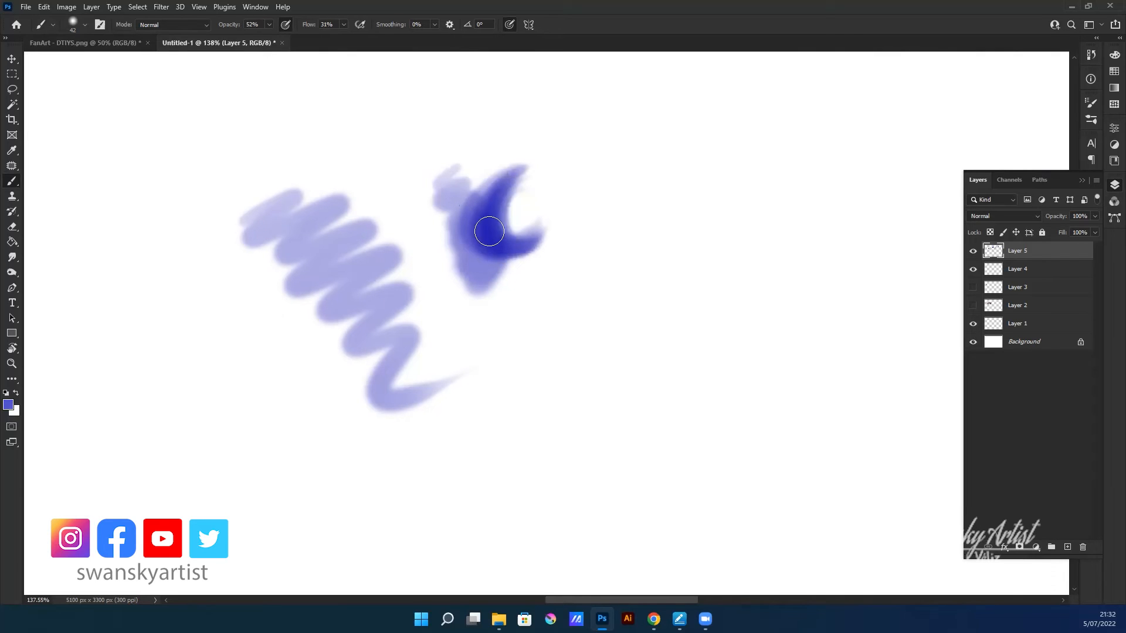
mouse_move(461, 217)
left_mouse_down()
mouse_move(484, 175)
mouse_move(470, 188)
mouse_move(456, 176)
mouse_move(482, 181)
mouse_move(466, 193)
mouse_move(456, 179)
mouse_move(478, 225)
left_mouse_up()
mouse_move(449, 172)
left_mouse_down()
mouse_move(479, 192)
mouse_move(475, 219)
mouse_move(501, 174)
mouse_move(496, 219)
mouse_move(460, 189)
mouse_move(445, 228)
mouse_move(434, 221)
mouse_move(424, 232)
mouse_move(426, 221)
mouse_move(448, 259)
mouse_move(429, 182)
mouse_move(431, 210)
left_mouse_up()
left_click(467, 184, "alt")
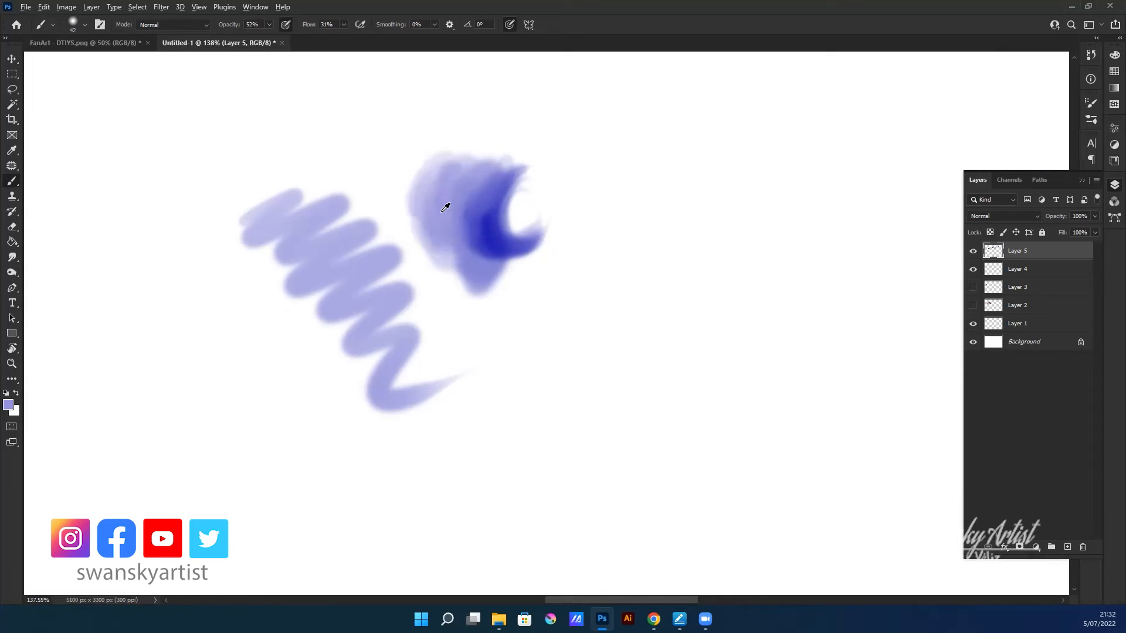
mouse_move(474, 174)
left_mouse_down()
mouse_move(465, 148)
mouse_move(469, 192)
left_mouse_up()
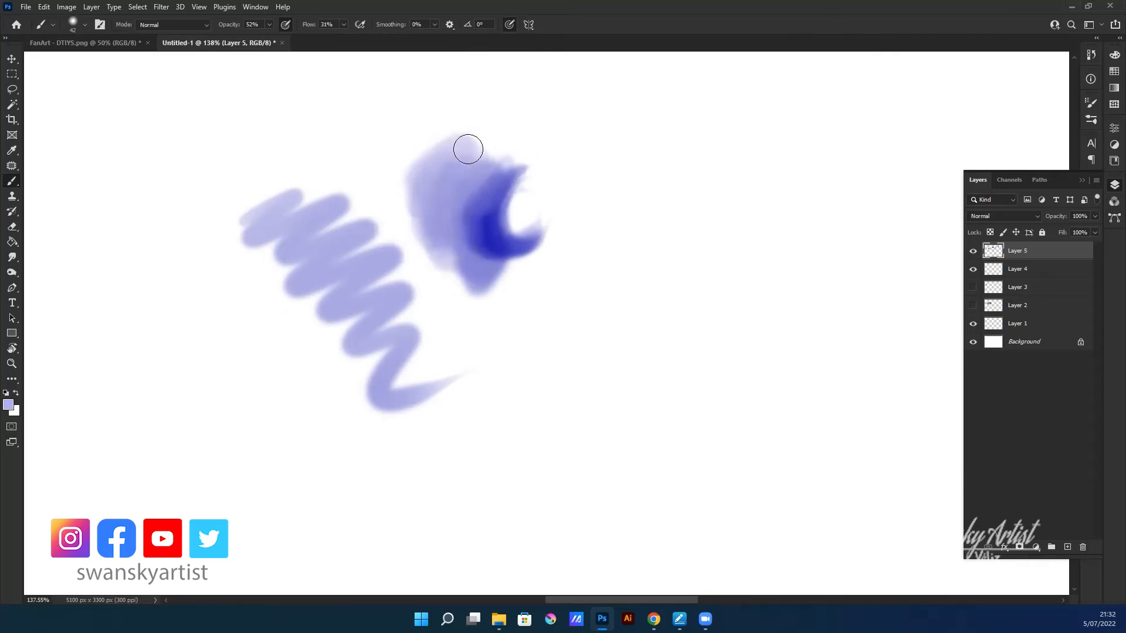
mouse_move(434, 157)
left_mouse_down()
mouse_move(477, 166)
mouse_move(501, 154)
left_mouse_up()
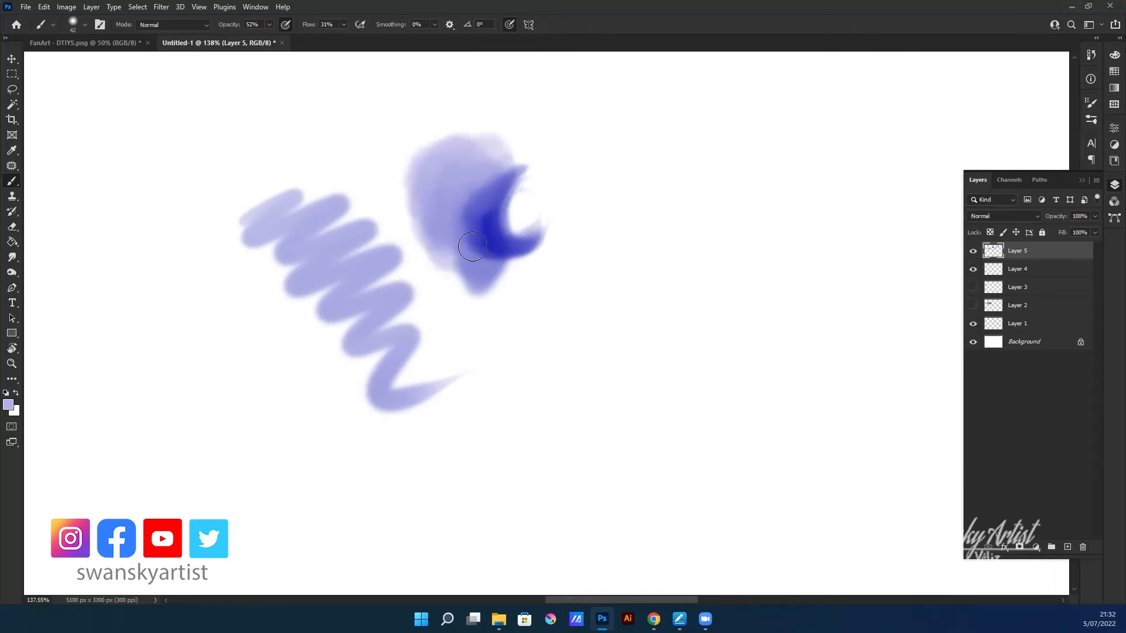
- Sample blues from the dark crescent in the patch and paint over its open side to blend it
left_click(499, 234, "alt")
mouse_move(489, 235)
left_mouse_down()
mouse_move(463, 198)
mouse_move(474, 184)
mouse_move(466, 238)
mouse_move(506, 174)
mouse_move(473, 235)
mouse_move(457, 199)
mouse_move(481, 227)
mouse_move(460, 240)
mouse_move(487, 228)
mouse_move(503, 238)
mouse_move(469, 241)
mouse_move(490, 184)
mouse_move(509, 211)
mouse_move(500, 234)
mouse_move(529, 194)
mouse_move(521, 237)
mouse_move(543, 255)
left_mouse_up()
left_click(493, 226, "alt")
left_click(509, 224, "alt")
- Choose the Hard Round Pressure Size brush and paint a winding stroke across the area above the blended patch
scroll(438, 395, "down", 5)
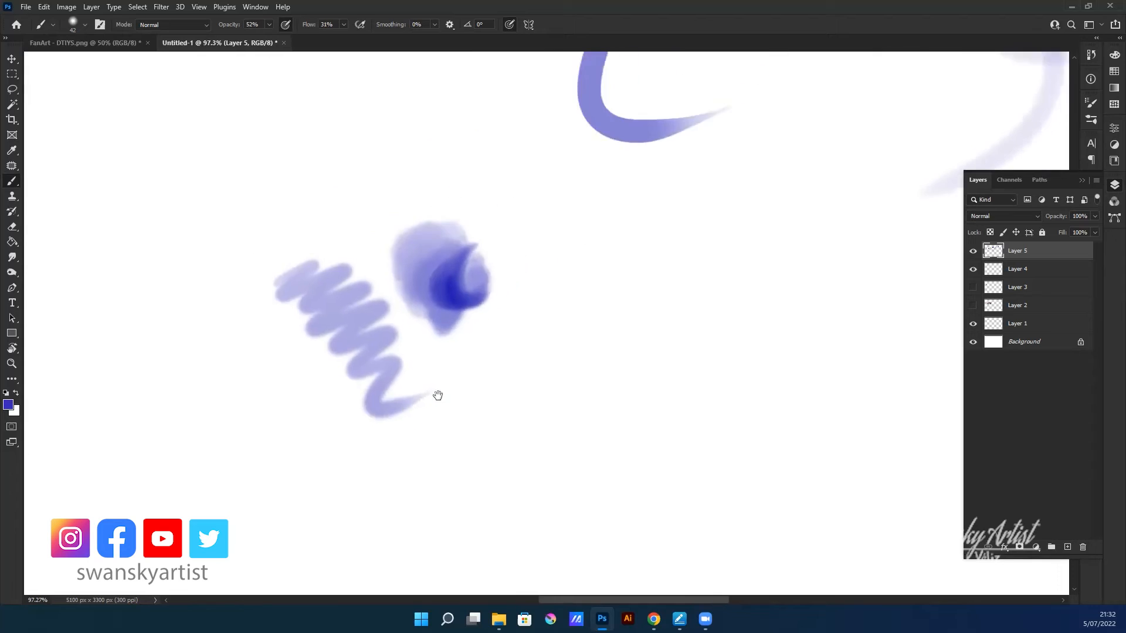
scroll(417, 394, "down", 2)
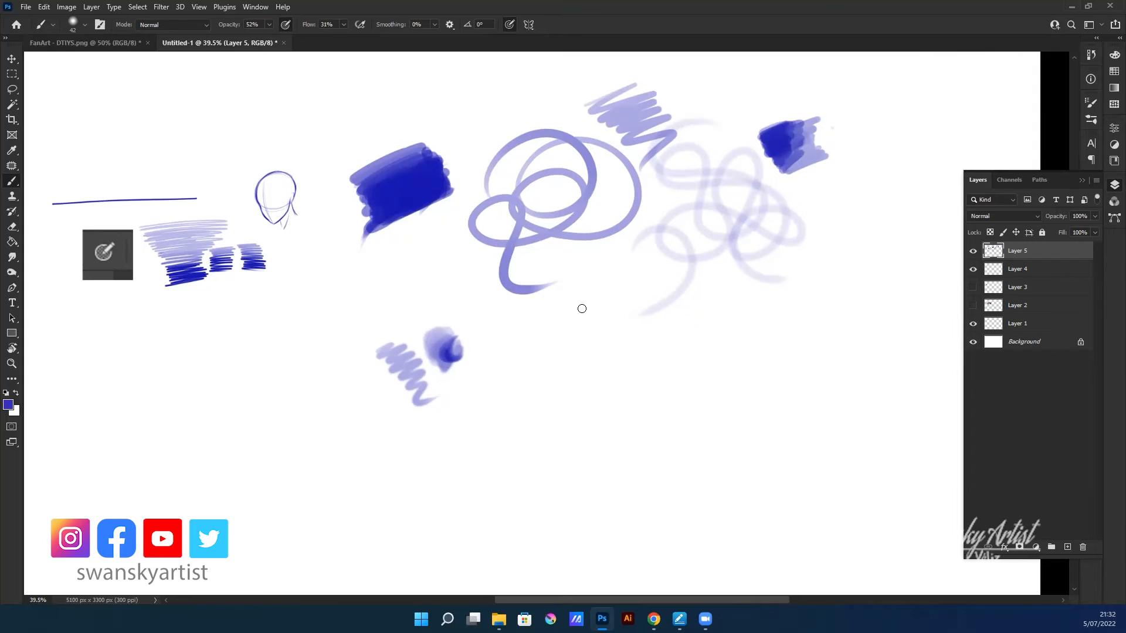
scroll(473, 332, "up", 6)
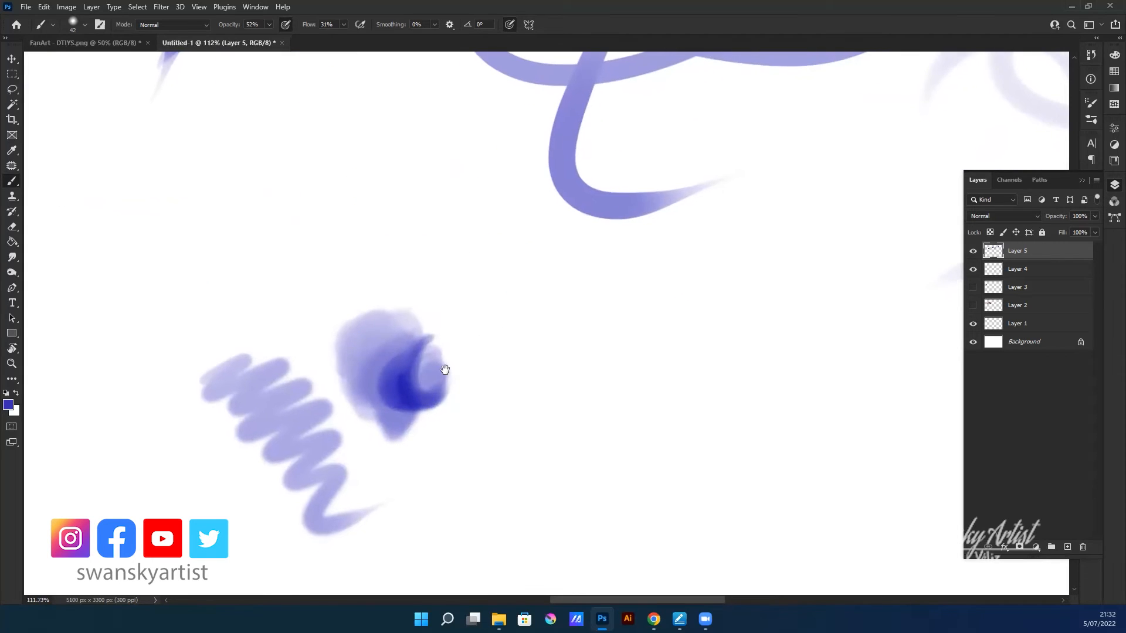
left_click_drag(424, 284, 420, 302)
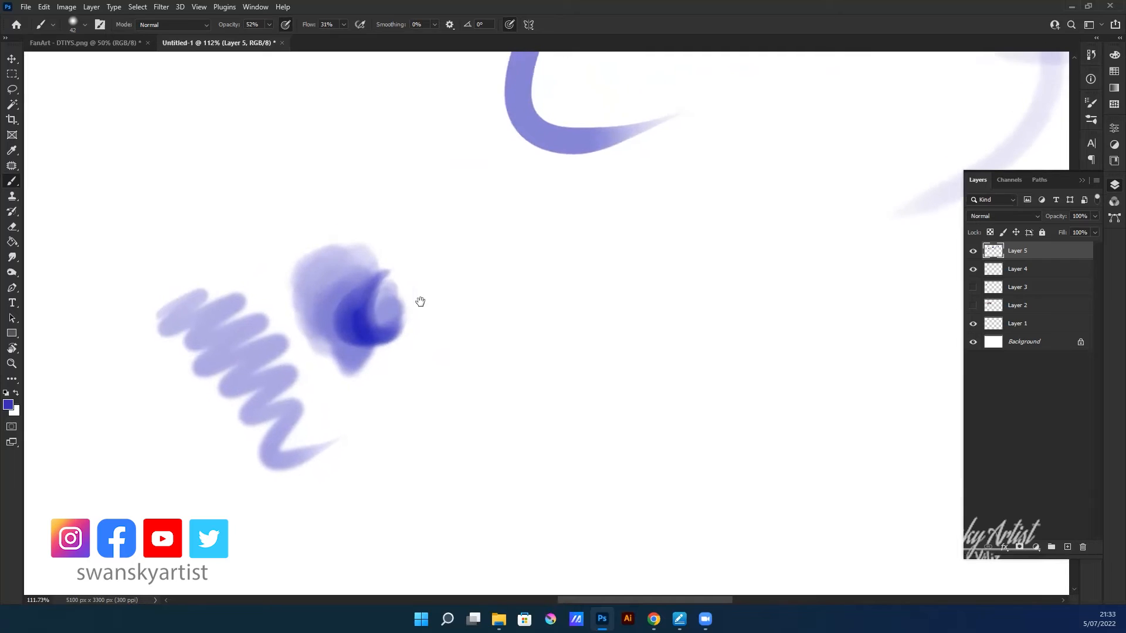
right_click(460, 194)
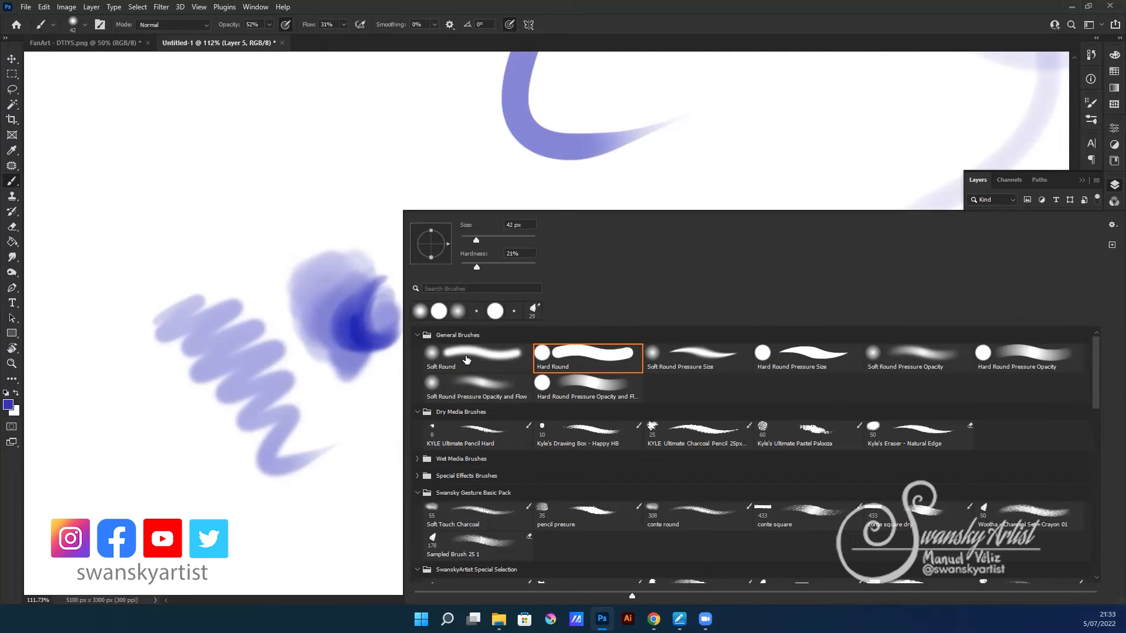
left_click(805, 357)
mouse_move(314, 187)
left_mouse_down()
mouse_move(372, 171)
mouse_move(555, 359)
left_mouse_up()
left_click_drag(576, 413, 663, 417)
- Paint one zigzag with the Soft Round Pressure Opacity brush and another with the Hard Round Pressure Opacity brush for comparison
right_click(503, 285)
left_click(918, 358)
mouse_move(575, 182)
left_mouse_down()
mouse_move(628, 210)
mouse_move(729, 301)
mouse_move(780, 475)
mouse_move(821, 487)
left_mouse_up()
right_click(470, 302)
left_click(1040, 352)
mouse_move(136, 244)
left_mouse_down()
mouse_move(274, 234)
mouse_move(412, 342)
mouse_move(487, 422)
left_mouse_up()
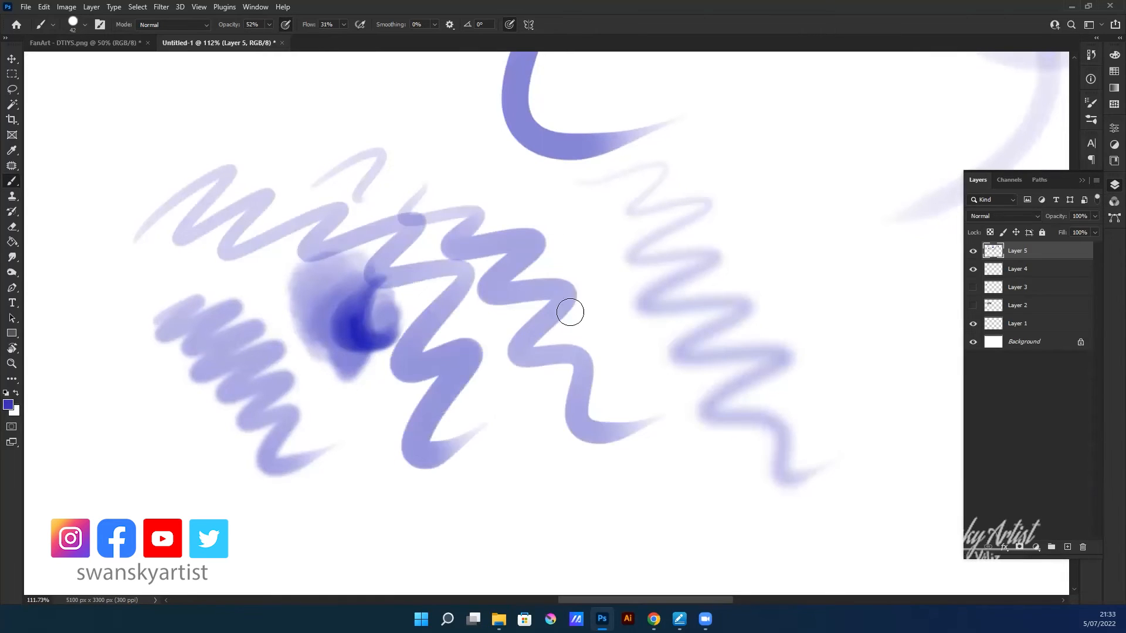
- Choose the Soft Round Pressure Opacity and Flow brush and paint a zigzag beside the soft one
right_click(573, 305)
left_click(453, 369)
mouse_move(628, 151)
left_mouse_down()
mouse_move(829, 282)
mouse_move(863, 391)
mouse_move(921, 369)
left_mouse_up()
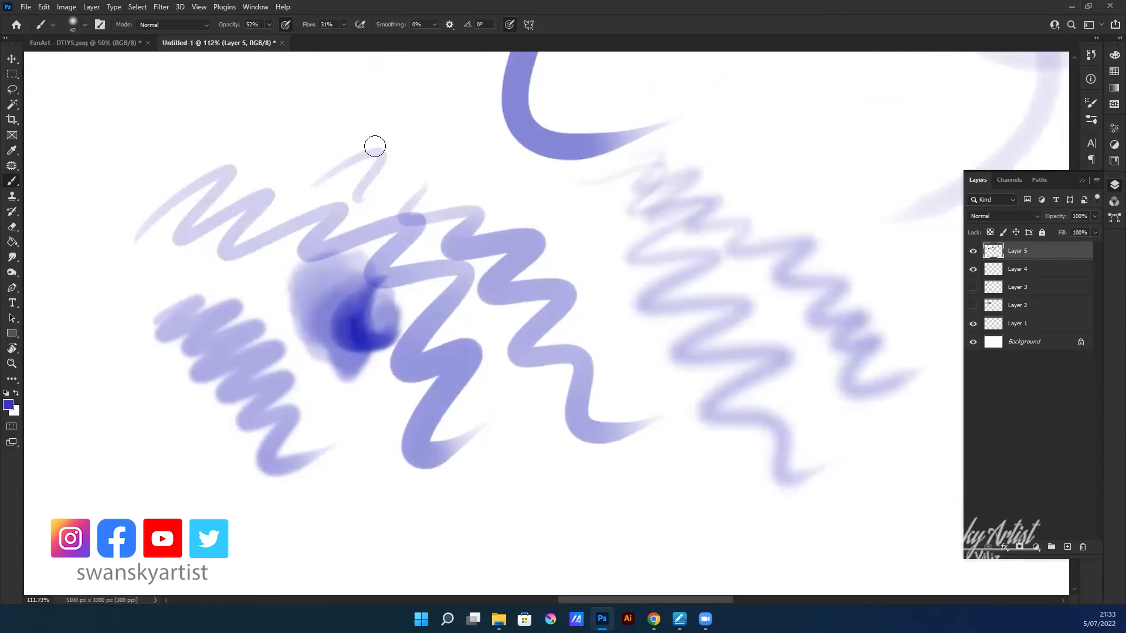
- Browse the installed brush preset groups, looking inside 24 Abstract Bokeh Brushes, AirDust and StephBrushpack
right_click(409, 154)
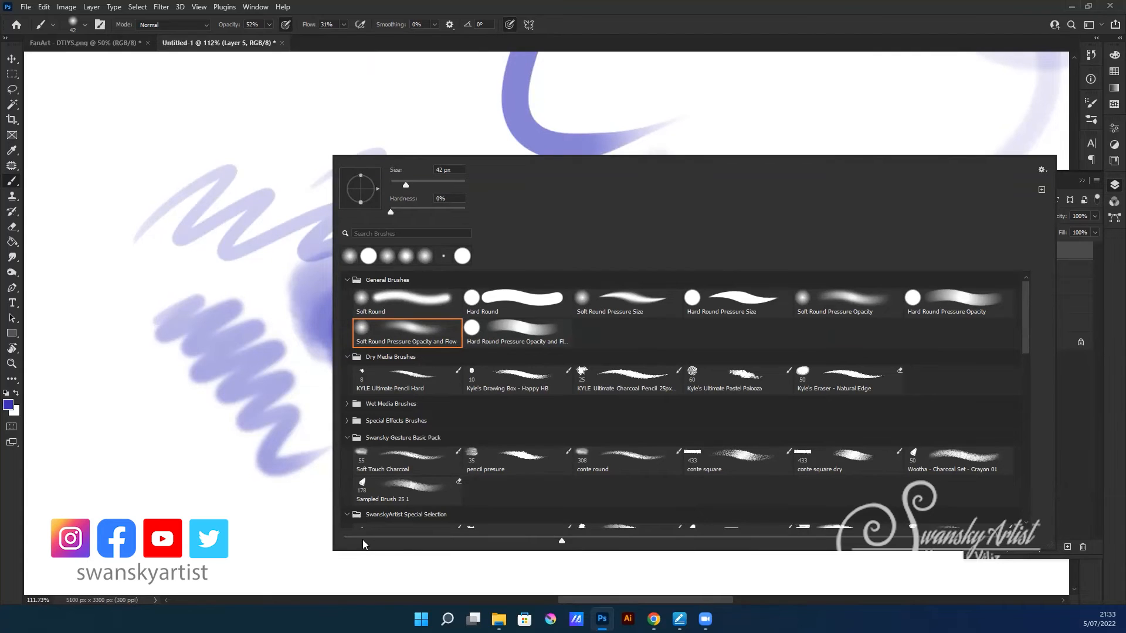
left_click_drag(1025, 323, 1028, 378)
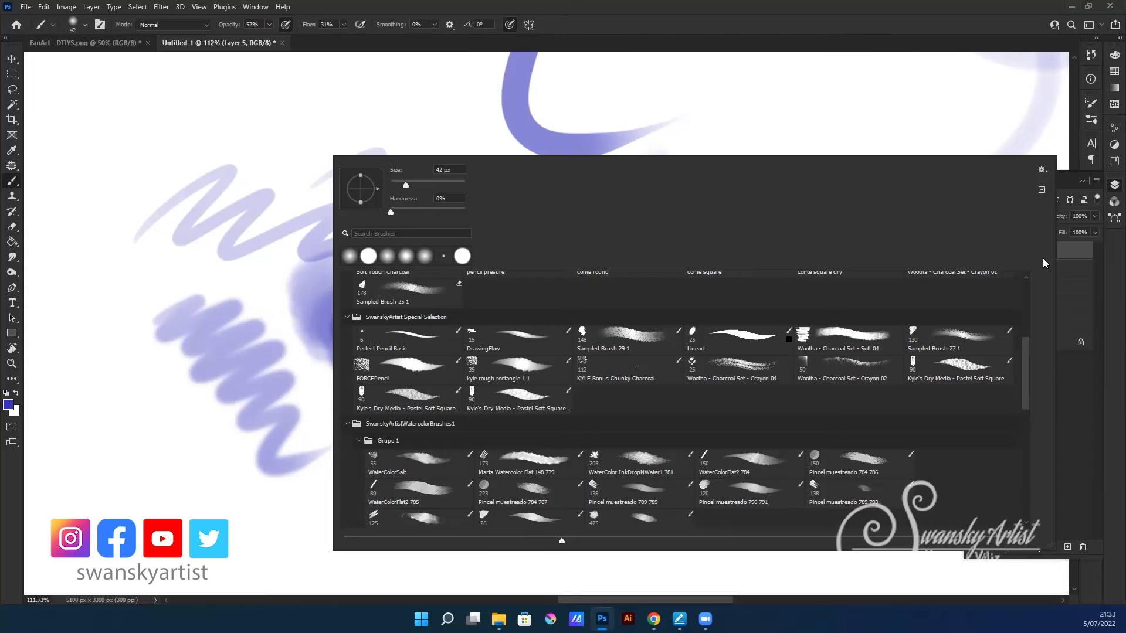
left_click_drag(1026, 359, 1019, 477)
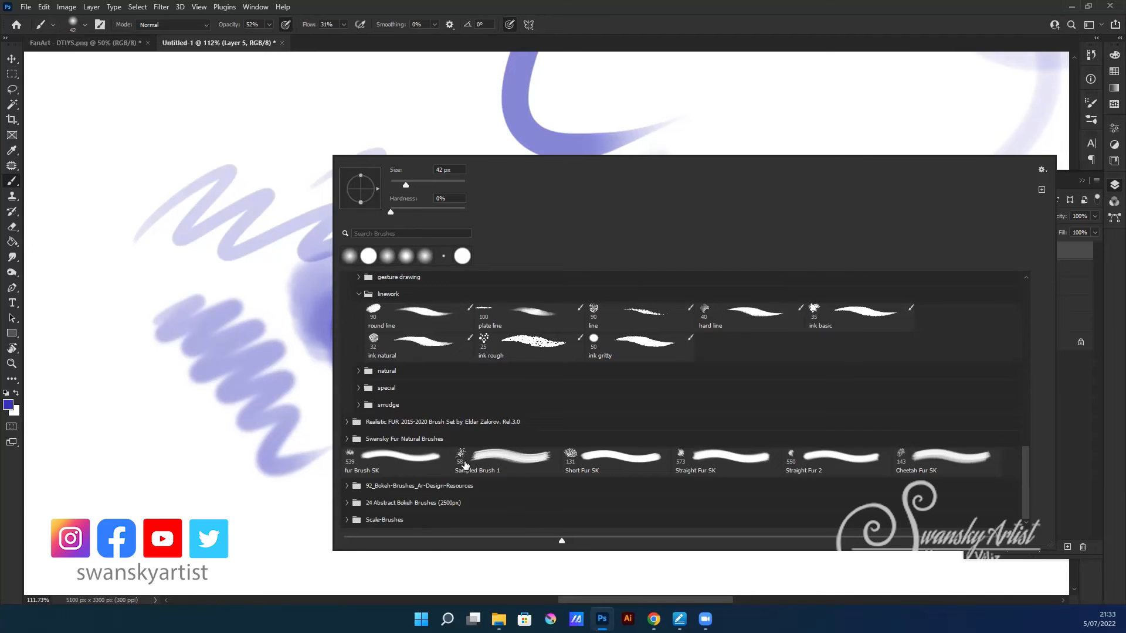
left_click(346, 503)
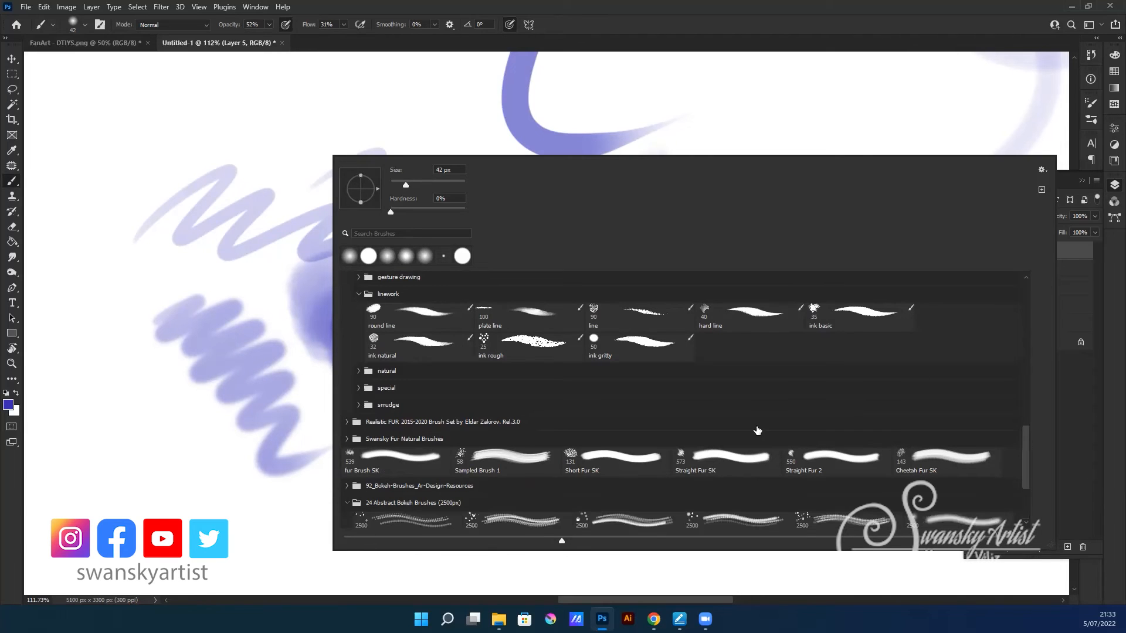
left_click_drag(1025, 455, 1021, 478)
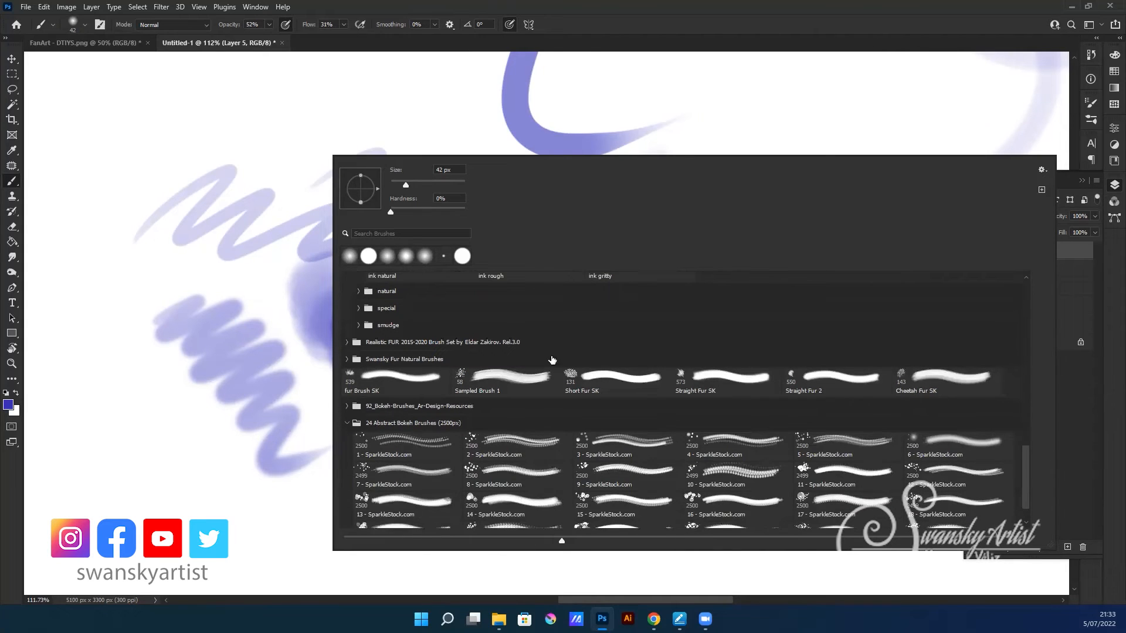
left_click(346, 422)
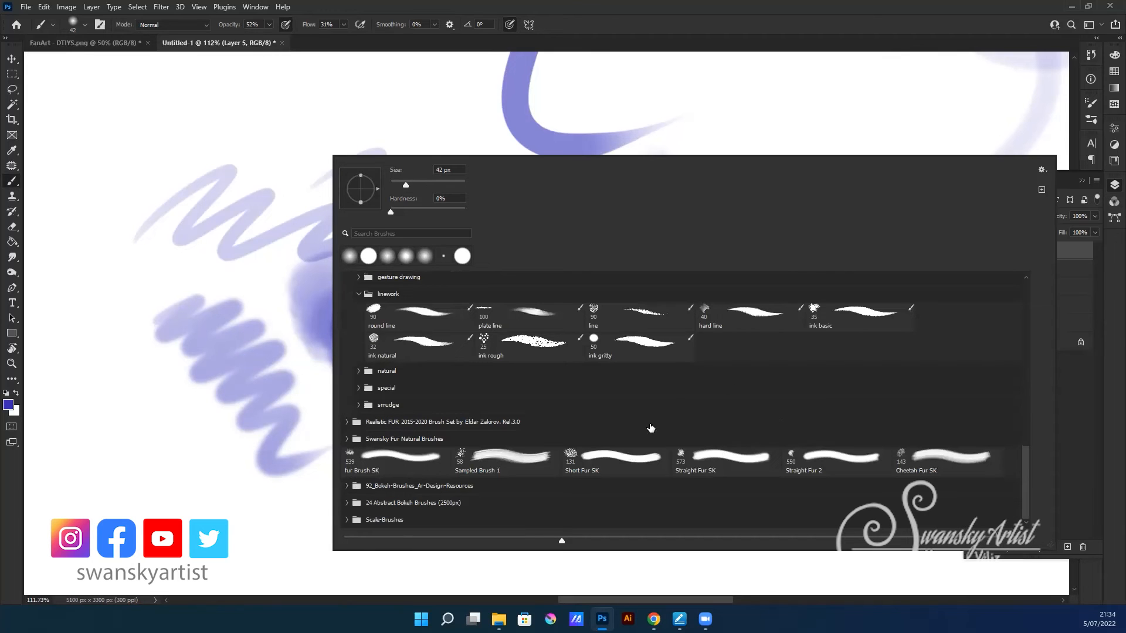
left_click_drag(1026, 453, 1028, 412)
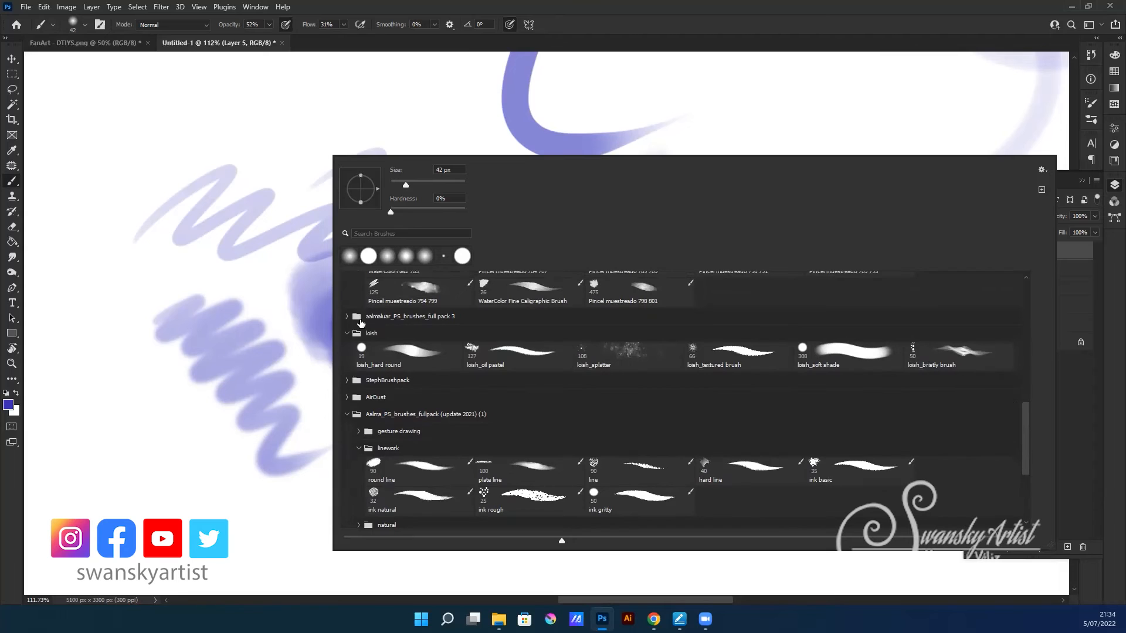
left_click(348, 398)
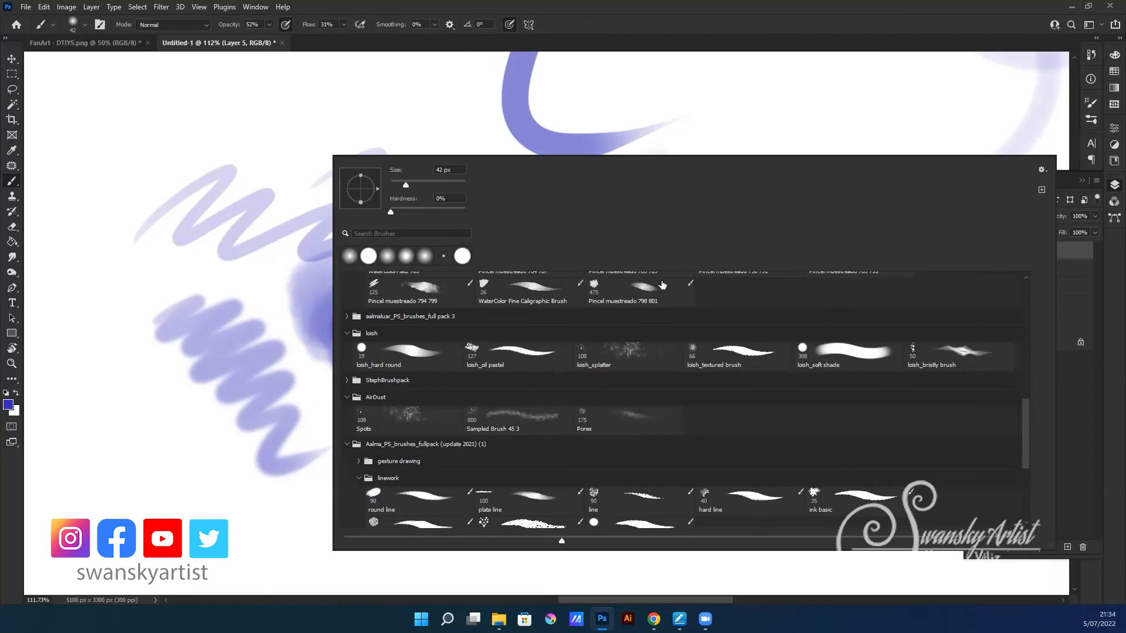
left_click(347, 380)
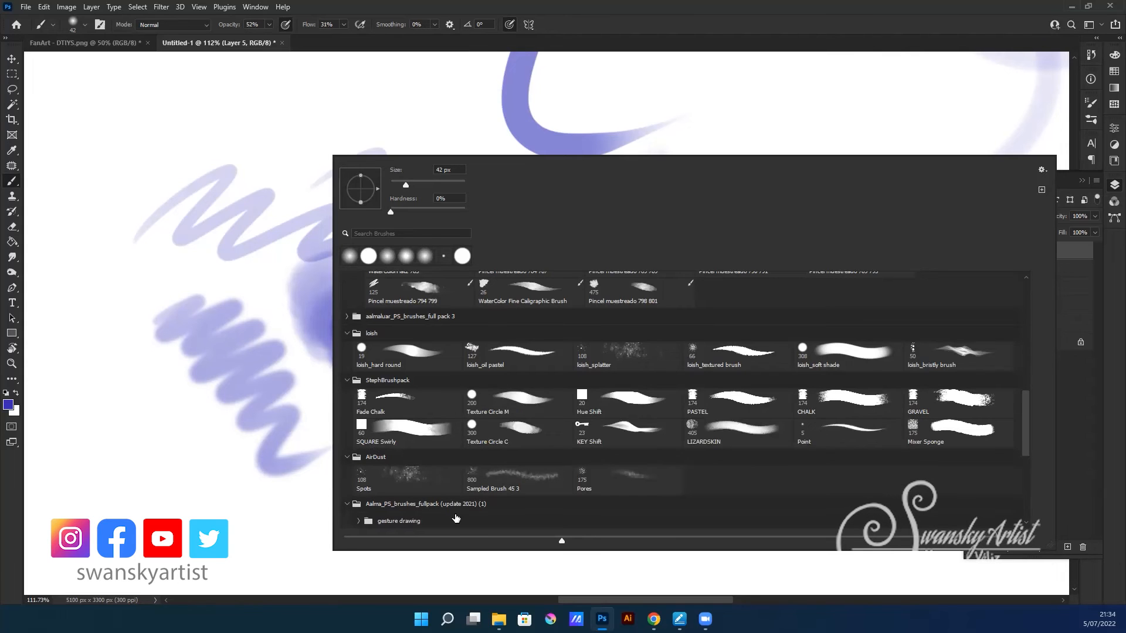
- Select the Fade Chalk brush from StephBrushpack and paint broad textured strokes over and beside the soft zigzags
left_click(388, 419)
mouse_move(712, 120)
left_mouse_down()
mouse_move(777, 149)
mouse_move(822, 246)
mouse_move(884, 299)
left_mouse_up()
left_click_drag(636, 389, 276, 469)
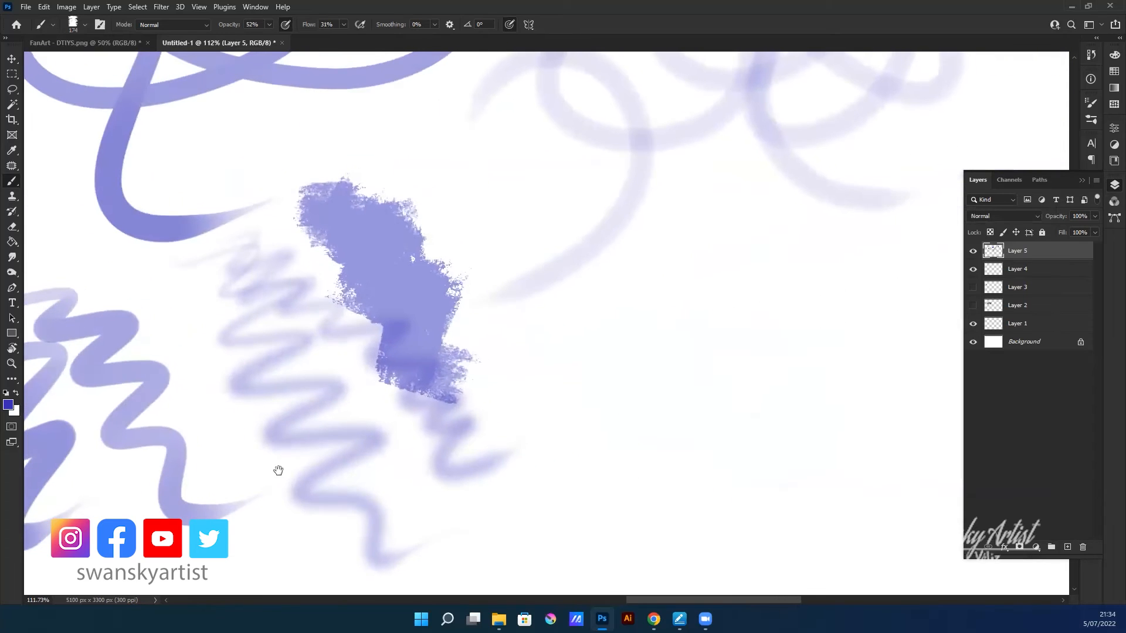
mouse_move(575, 379)
left_mouse_down()
mouse_move(687, 336)
mouse_move(716, 286)
mouse_move(761, 371)
mouse_move(397, 329)
mouse_move(350, 260)
mouse_move(307, 115)
mouse_move(234, 212)
mouse_move(360, 227)
mouse_move(422, 112)
mouse_move(479, 252)
mouse_move(441, 339)
mouse_move(636, 384)
left_mouse_up()
left_click_drag(492, 367, 346, 394)
- Try several diagonal and curved Fade Chalk strokes in the blank area, and undo the recent chalk strokes there
left_click_drag(378, 202, 531, 117)
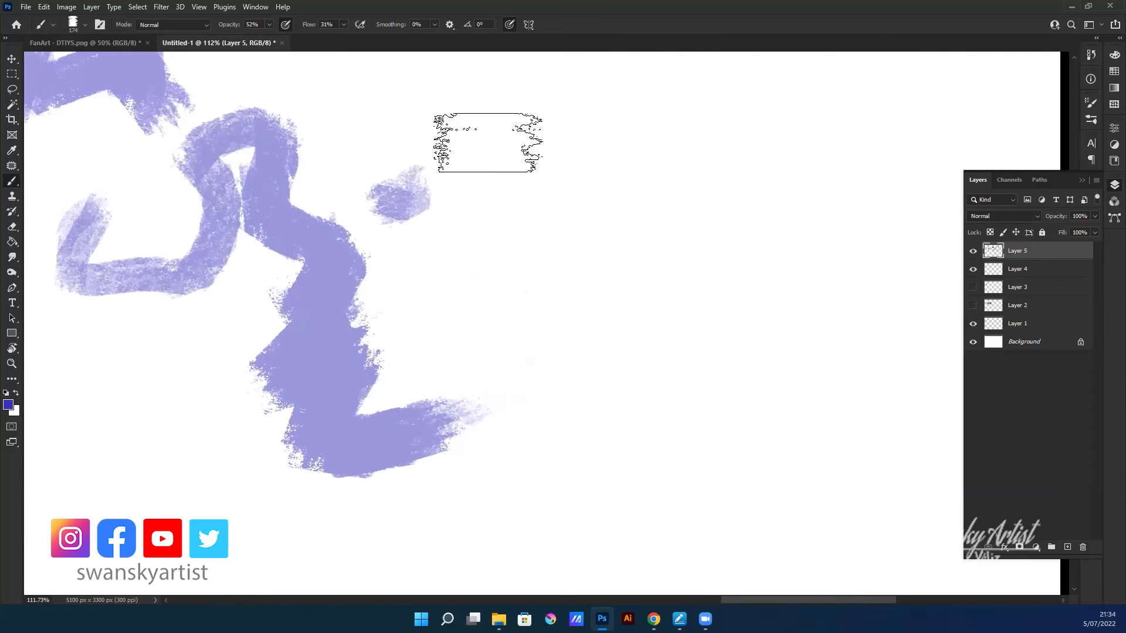
left_click_drag(440, 244, 583, 158)
mouse_move(651, 172)
left_mouse_down()
mouse_move(503, 321)
mouse_move(370, 339)
left_mouse_up()
mouse_move(696, 160)
left_mouse_down()
mouse_move(583, 329)
mouse_move(773, 183)
left_mouse_up()
key("ctrl+z")
key("ctrl+z")
key("ctrl+z")
key("ctrl+z")
key("ctrl+z")
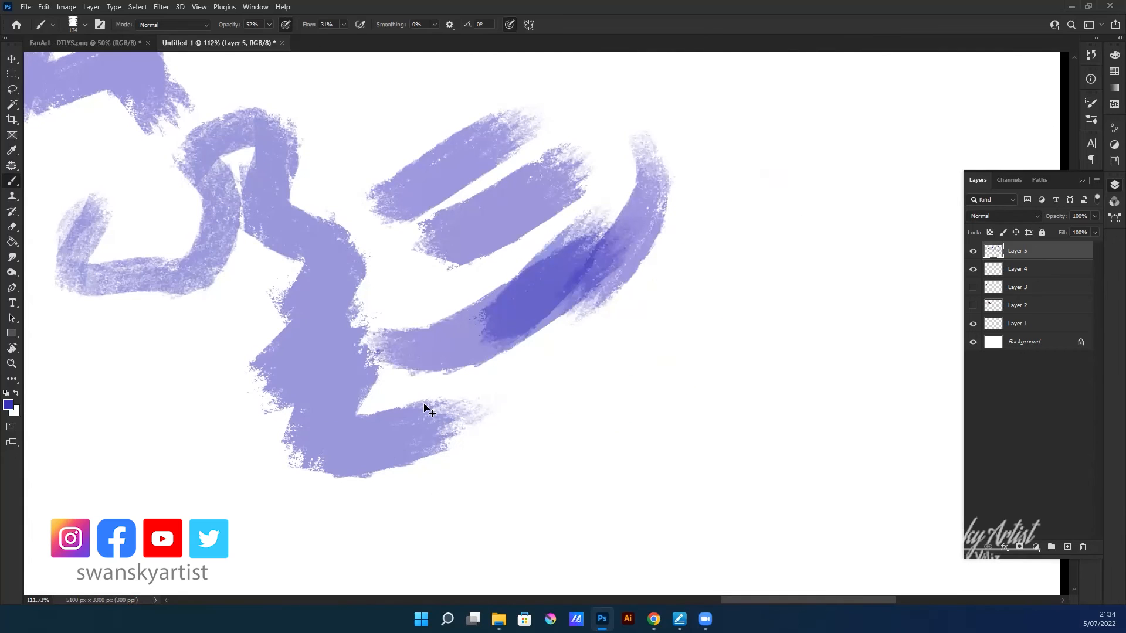
key("ctrl+z")
key("ctrl+z")
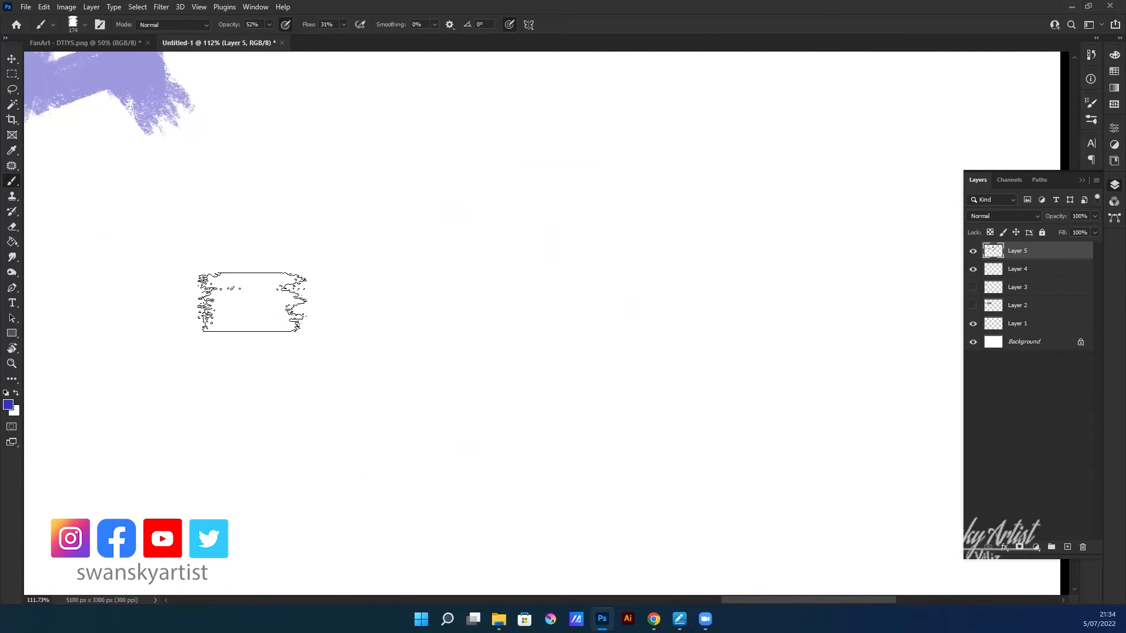
- Paint a series of roughly parallel diagonal Fade Chalk strokes with varying pressure in the cleared area
left_click_drag(252, 308, 531, 130)
left_click_drag(557, 232, 296, 390)
left_click_drag(234, 407, 554, 214)
mouse_move(628, 235)
left_mouse_down()
mouse_move(372, 415)
mouse_move(774, 205)
left_mouse_up()
left_click_drag(713, 311, 463, 466)
left_click_drag(527, 475, 806, 349)
- Extend the chalk hatching upward with more long, overlapping diagonal strokes to build up darker layered tones
scroll(422, 317, "up", 3)
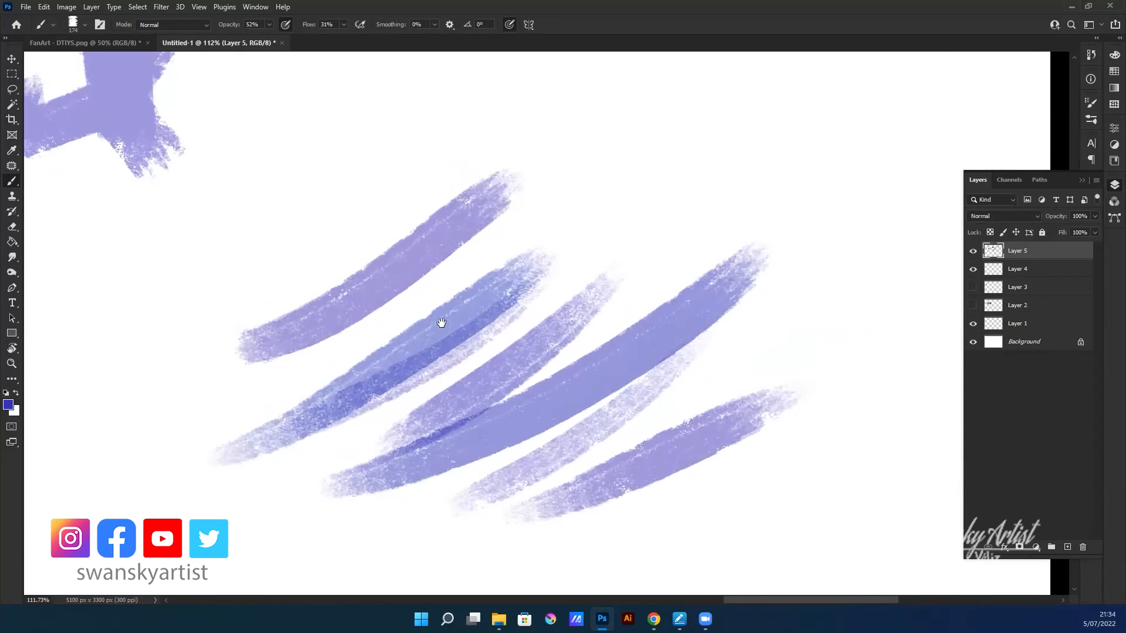
left_click_drag(170, 349, 440, 144)
left_click_drag(276, 349, 631, 108)
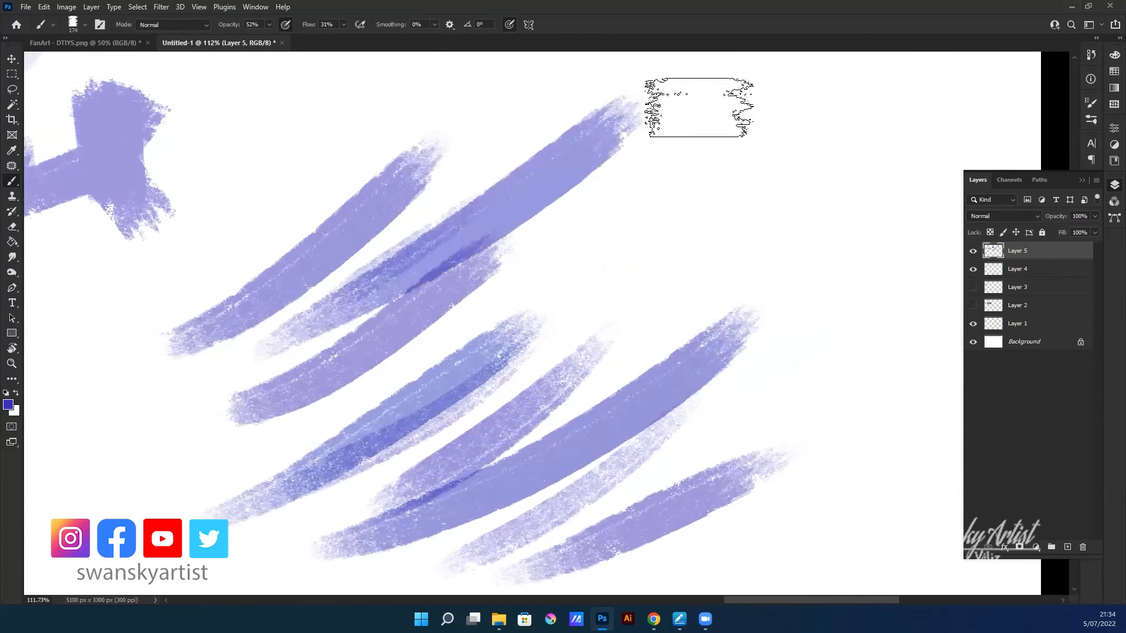
left_click_drag(692, 135, 451, 343)
left_click_drag(763, 155, 498, 395)
mouse_move(555, 284)
left_mouse_down()
mouse_move(651, 473)
mouse_move(628, 390)
left_mouse_up()
mouse_move(196, 354)
left_mouse_down()
mouse_move(251, 327)
mouse_move(463, 144)
left_mouse_up()
mouse_move(293, 317)
left_mouse_down()
mouse_move(581, 88)
mouse_move(411, 293)
mouse_move(595, 151)
left_mouse_up()
mouse_move(675, 106)
left_mouse_down()
mouse_move(433, 334)
mouse_move(680, 156)
left_mouse_up()
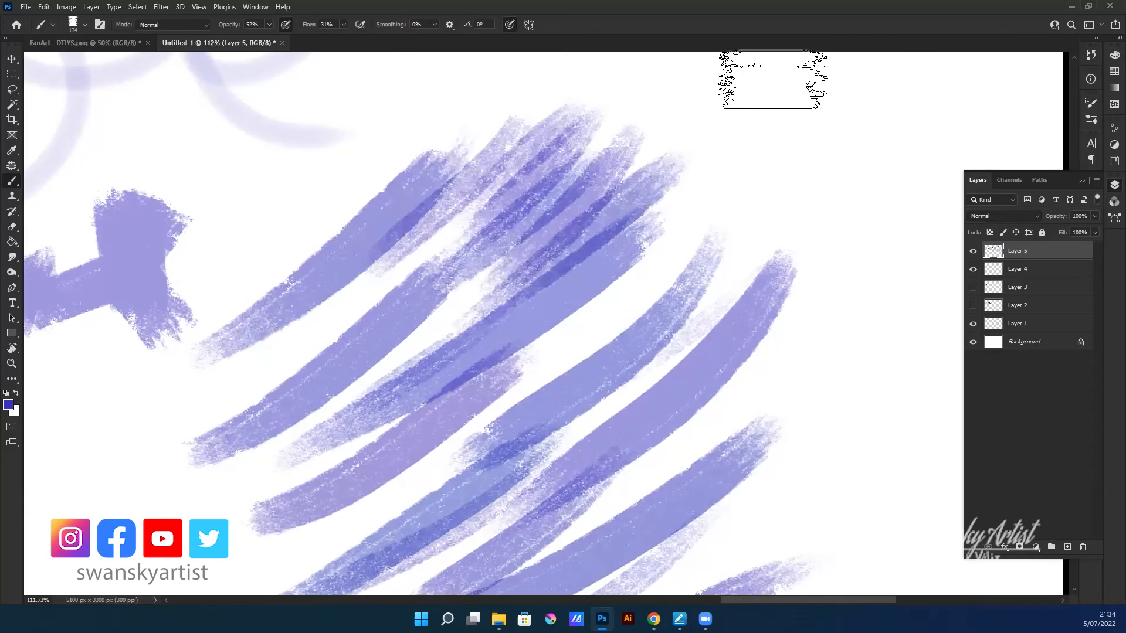
- Select the WaterColorSalt brush from SwanskyArtistWatercolorBrushes1 and paint overlapping watercolour blotches in the blank area above the chalk strokes
right_click(668, 225)
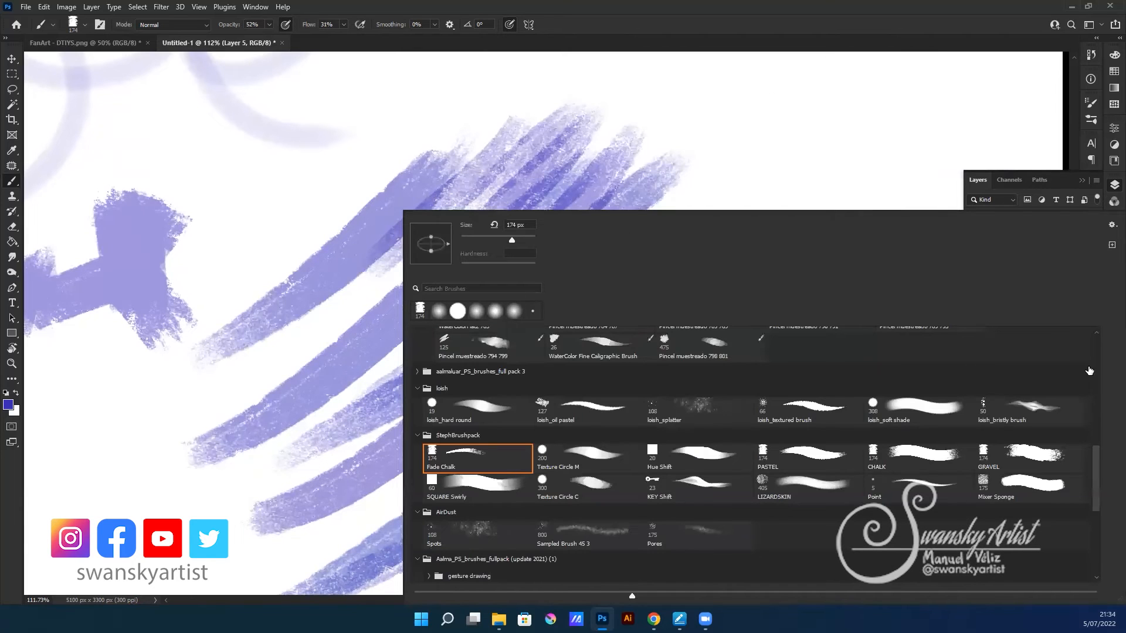
left_click_drag(1094, 463, 1089, 415)
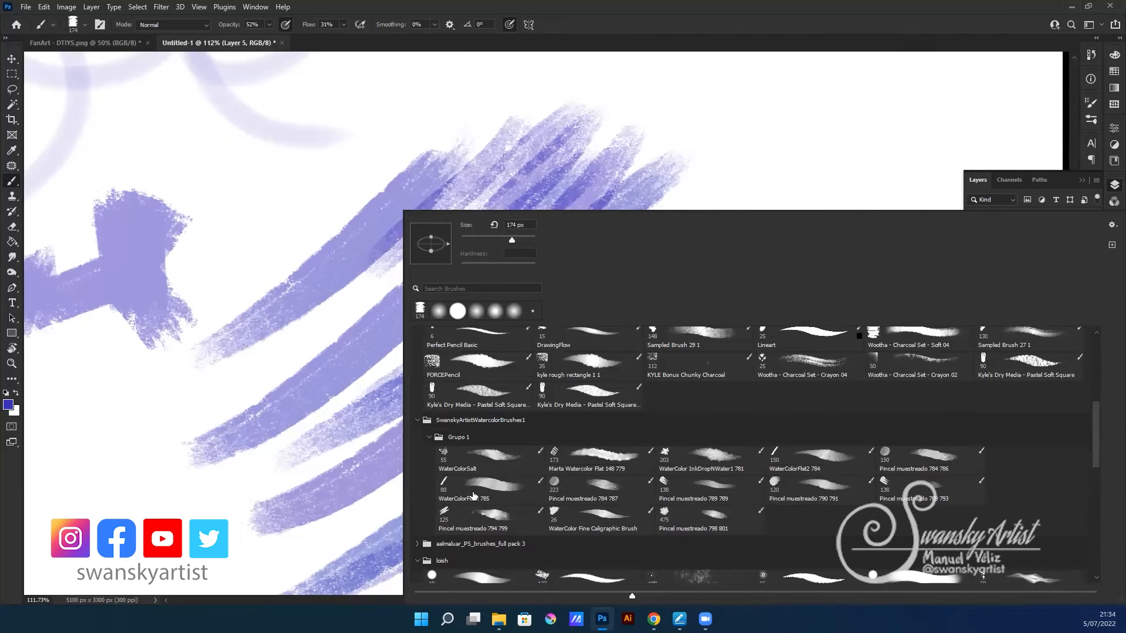
left_click(478, 460)
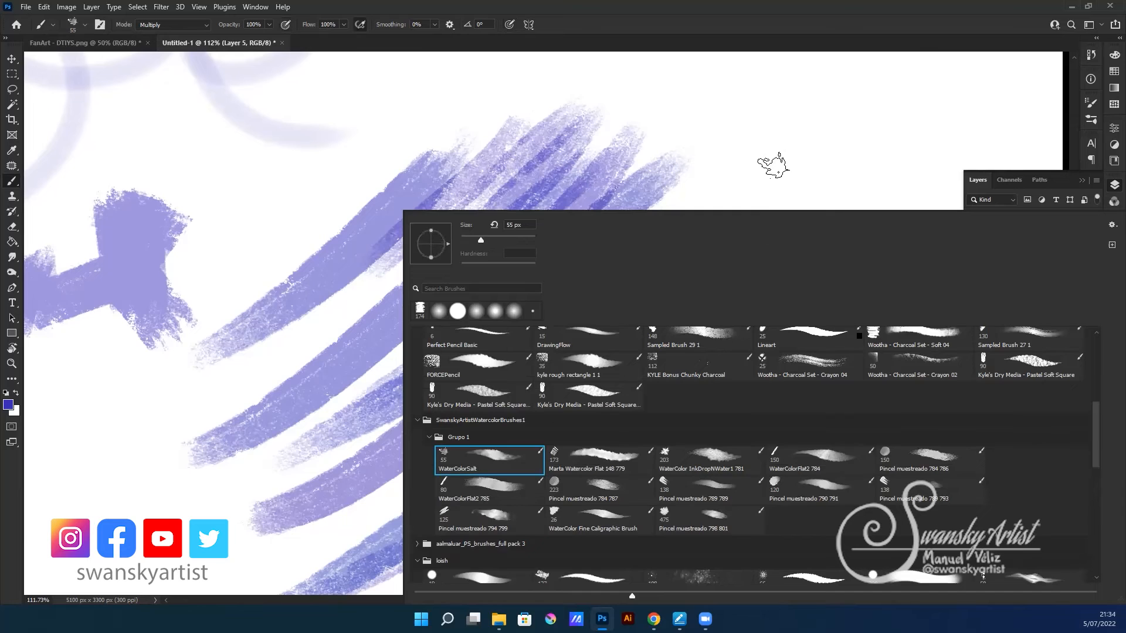
left_click(774, 163)
mouse_move(779, 194)
left_mouse_down()
mouse_move(395, 350)
mouse_move(467, 468)
mouse_move(523, 526)
left_mouse_up()
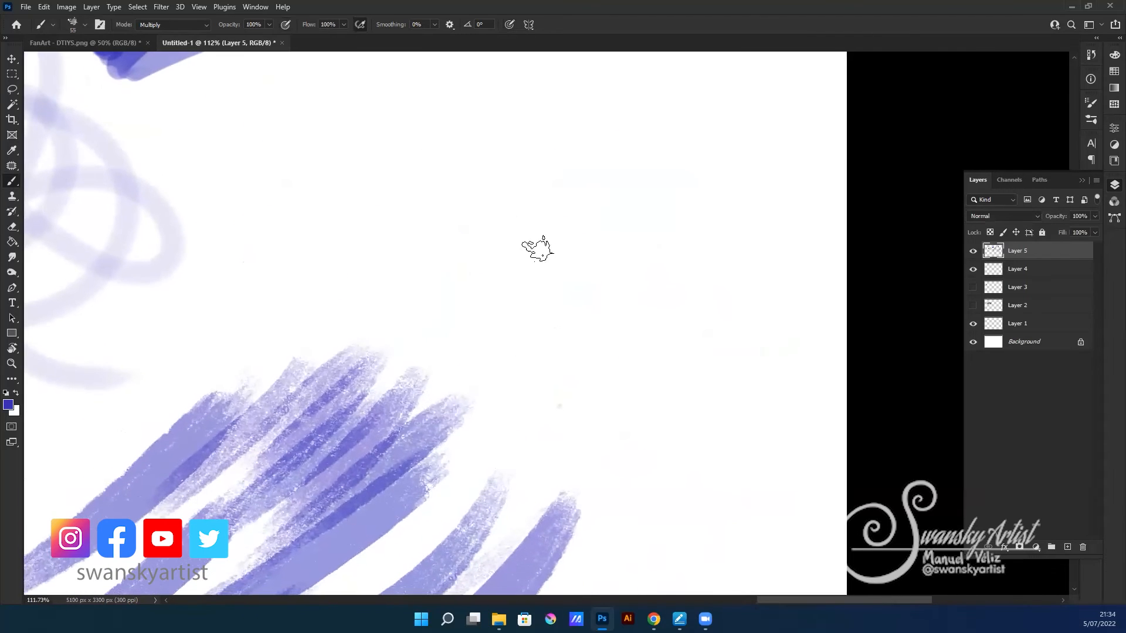
mouse_move(403, 176)
left_mouse_down()
mouse_move(432, 166)
mouse_move(459, 196)
mouse_move(467, 146)
mouse_move(423, 201)
mouse_move(444, 228)
mouse_move(469, 220)
mouse_move(491, 186)
mouse_move(520, 193)
mouse_move(543, 229)
mouse_move(598, 184)
mouse_move(557, 220)
mouse_move(468, 241)
mouse_move(543, 262)
mouse_move(558, 231)
mouse_move(563, 258)
mouse_move(598, 230)
mouse_move(579, 258)
mouse_move(593, 265)
mouse_move(630, 240)
mouse_move(648, 266)
mouse_move(653, 221)
mouse_move(633, 196)
mouse_move(603, 201)
mouse_move(666, 176)
mouse_move(583, 194)
mouse_move(562, 148)
mouse_move(616, 143)
mouse_move(604, 164)
mouse_move(681, 129)
left_mouse_up()
mouse_move(711, 124)
left_mouse_down()
mouse_move(702, 157)
mouse_move(714, 223)
mouse_move(680, 225)
mouse_move(685, 271)
mouse_move(659, 242)
left_mouse_up()
mouse_move(525, 294)
left_mouse_down()
mouse_move(498, 323)
mouse_move(528, 345)
mouse_move(571, 324)
mouse_move(584, 352)
mouse_move(586, 324)
mouse_move(549, 327)
mouse_move(542, 288)
mouse_move(552, 299)
mouse_move(558, 278)
mouse_move(577, 290)
mouse_move(450, 284)
mouse_move(468, 255)
mouse_move(500, 278)
mouse_move(516, 248)
left_mouse_up()
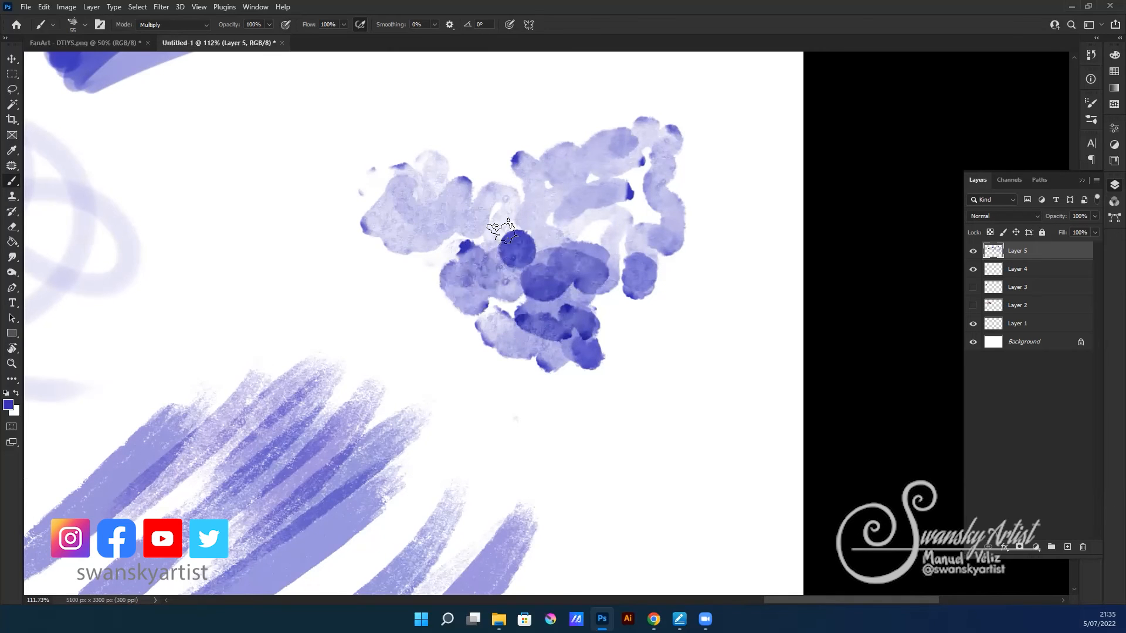
- Layer darker watercolour strokes over the upper part of the blotches and examine the overlapping textures up close
mouse_move(506, 210)
left_mouse_down()
mouse_move(535, 170)
mouse_move(540, 208)
mouse_move(553, 214)
mouse_move(575, 185)
mouse_move(569, 214)
mouse_move(540, 247)
left_mouse_up()
mouse_move(493, 196)
left_mouse_down()
mouse_move(445, 229)
mouse_move(475, 167)
left_mouse_up()
left_click_drag(573, 348, 568, 417)
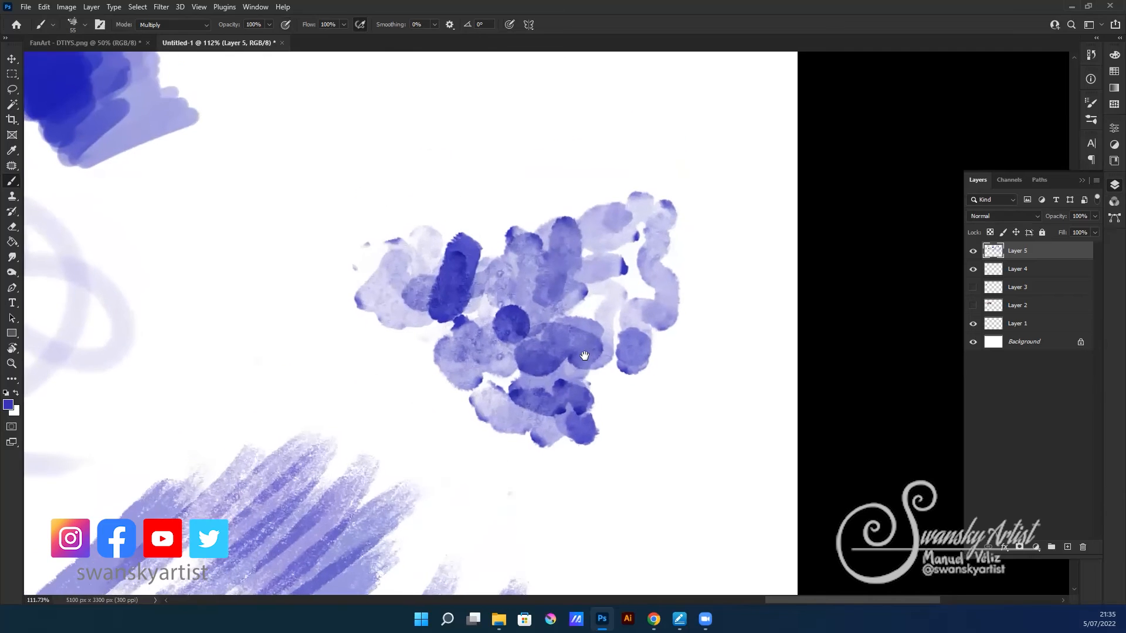
left_click_drag(565, 331, 604, 330)
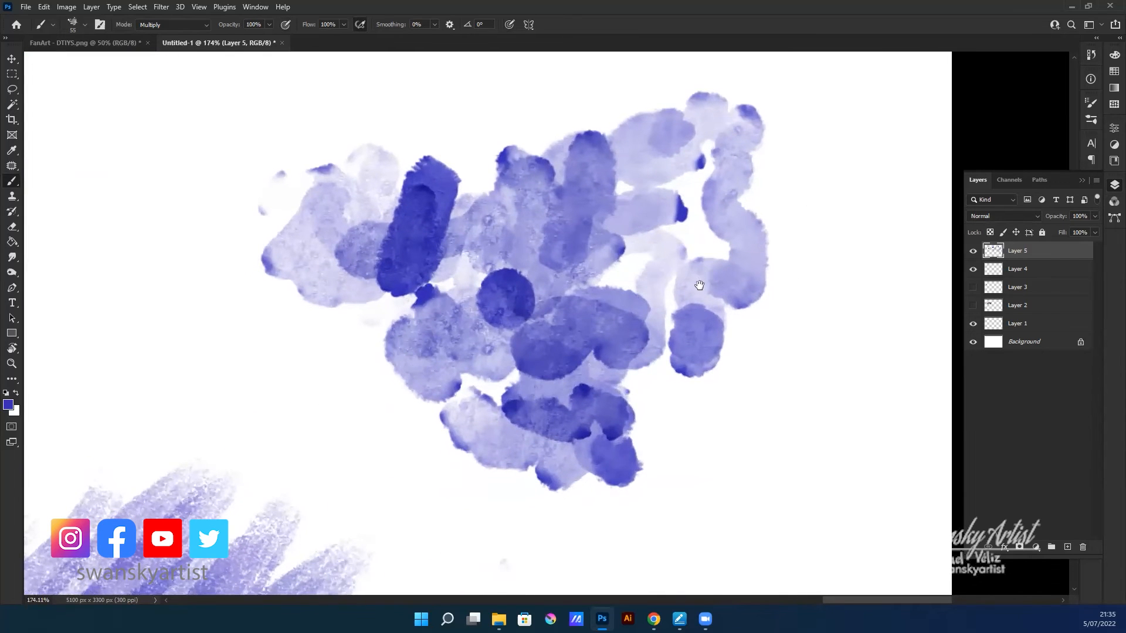
left_click_drag(701, 283, 701, 286)
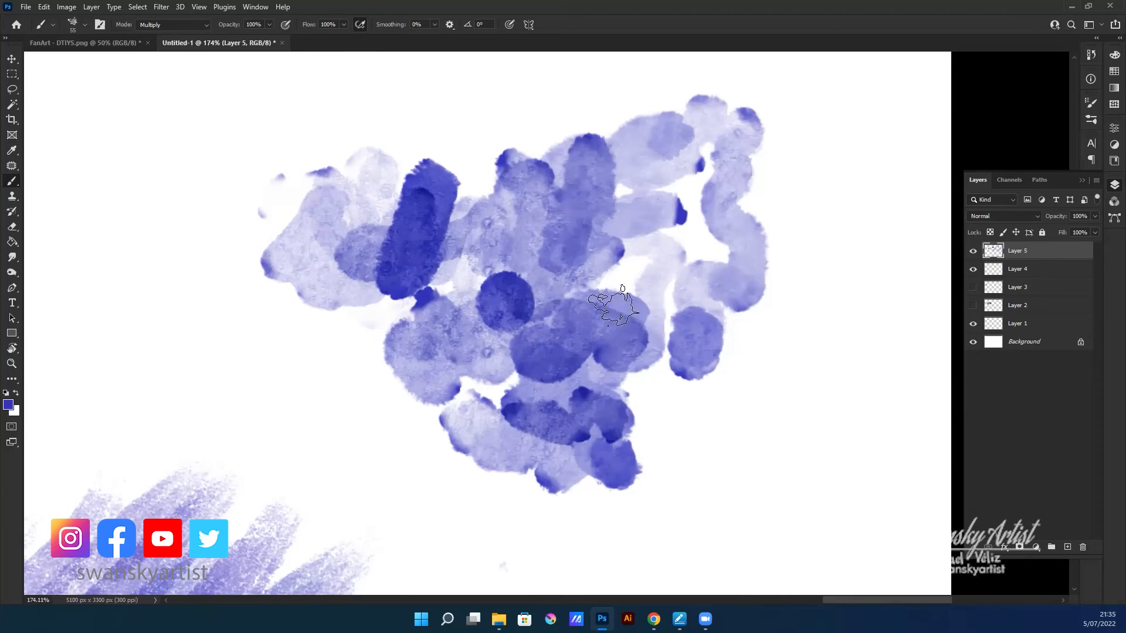
- Select the CHALK brush from StephBrushpack and try a broad, opaque stroke in the blank area beside the watercolour blotches
scroll(638, 275, "down", 3)
left_click_drag(567, 323, 719, 262)
mouse_move(603, 402)
left_mouse_down()
mouse_move(523, 334)
mouse_move(559, 395)
left_mouse_up()
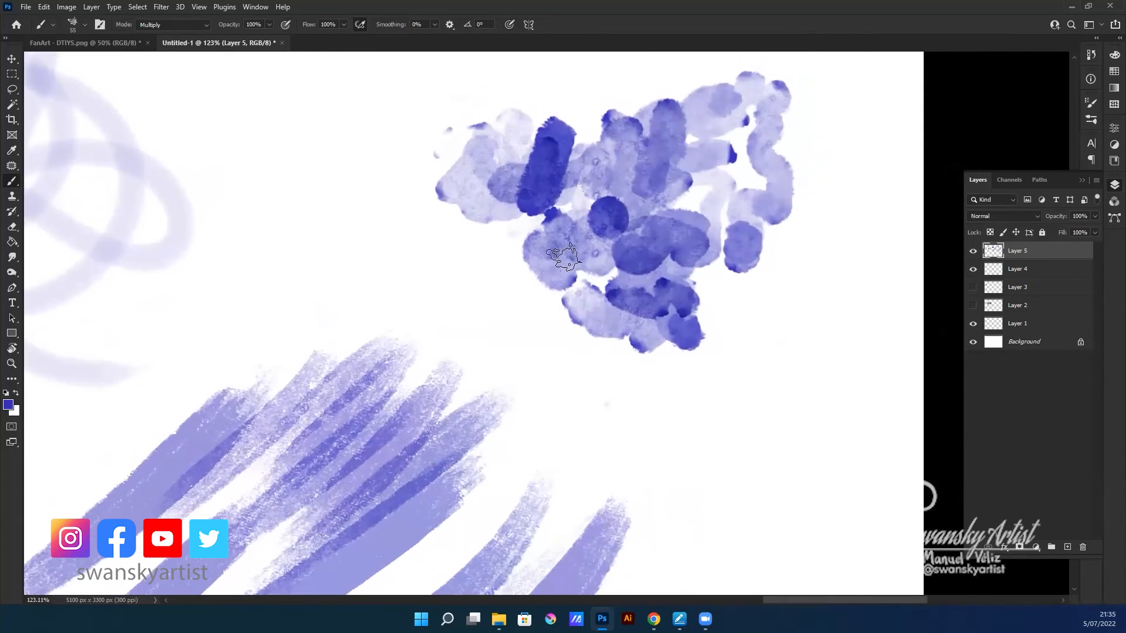
left_click_drag(628, 202, 644, 217)
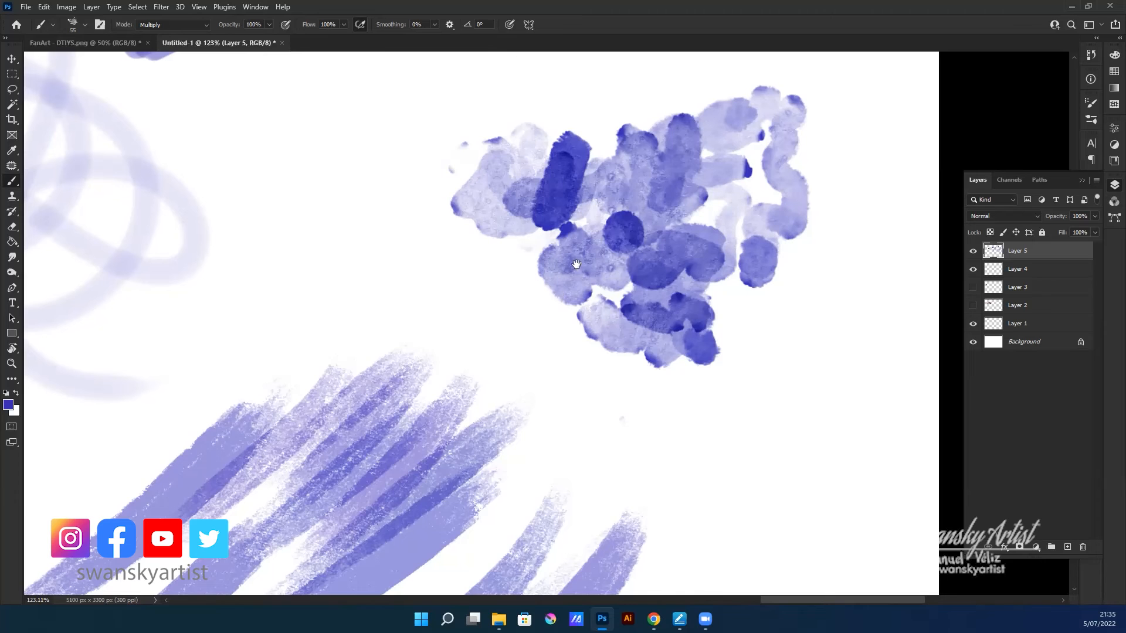
left_click_drag(596, 306, 707, 347)
right_click(503, 290)
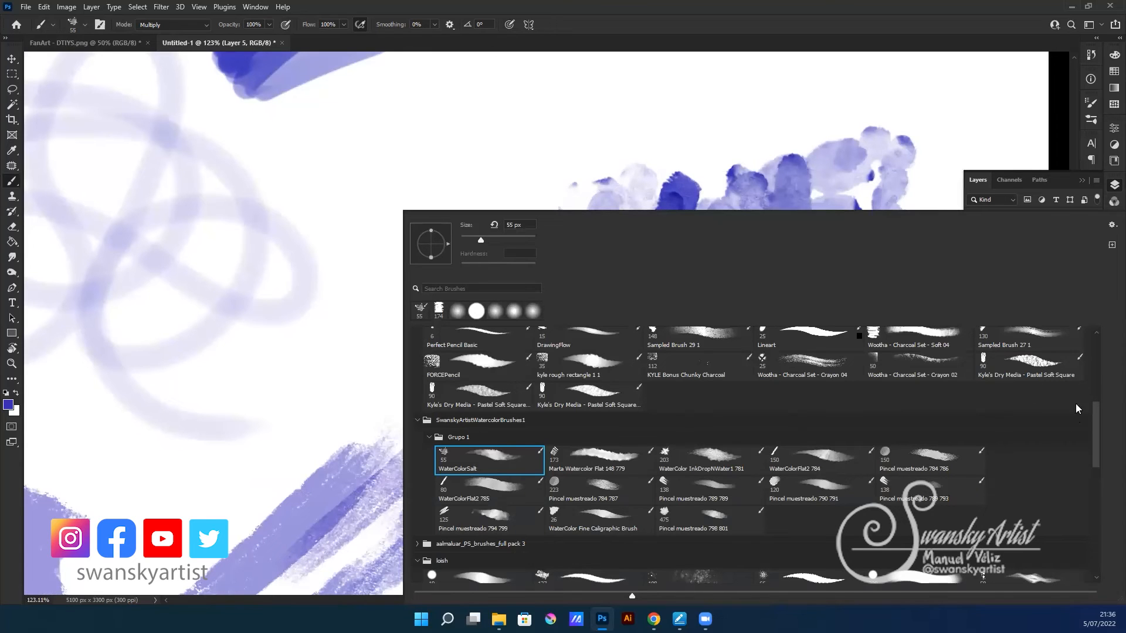
left_click_drag(1097, 422, 1098, 455)
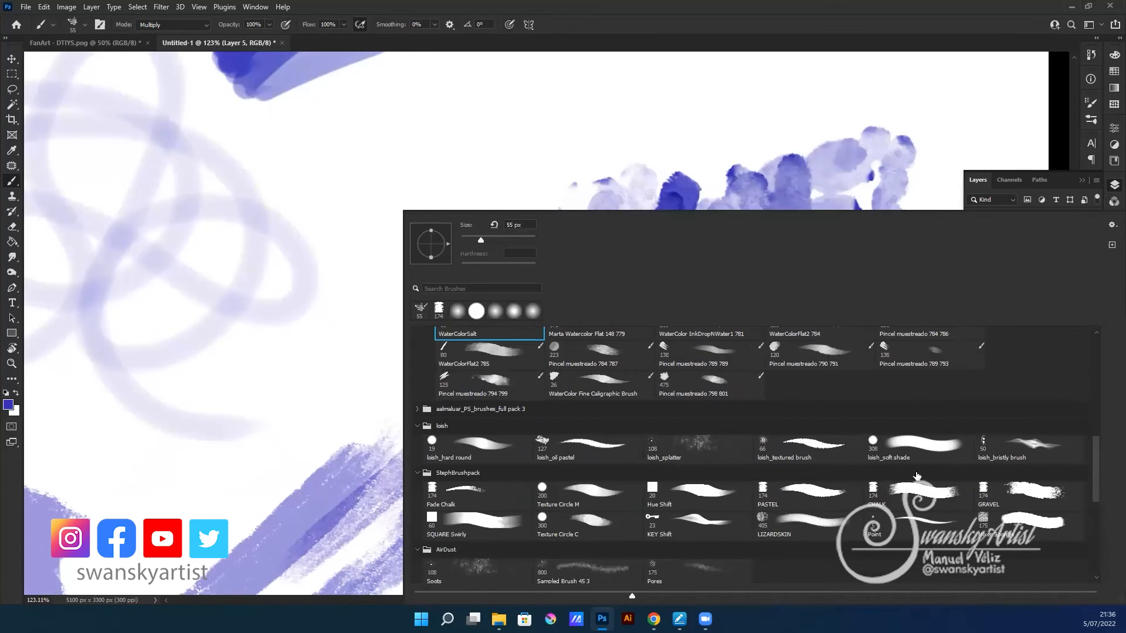
left_click(907, 495)
left_click(322, 339)
left_click_drag(322, 339, 275, 423)
key("ctrl+z")
mouse_move(299, 195)
left_mouse_down()
mouse_move(490, 201)
mouse_move(527, 352)
left_mouse_up()
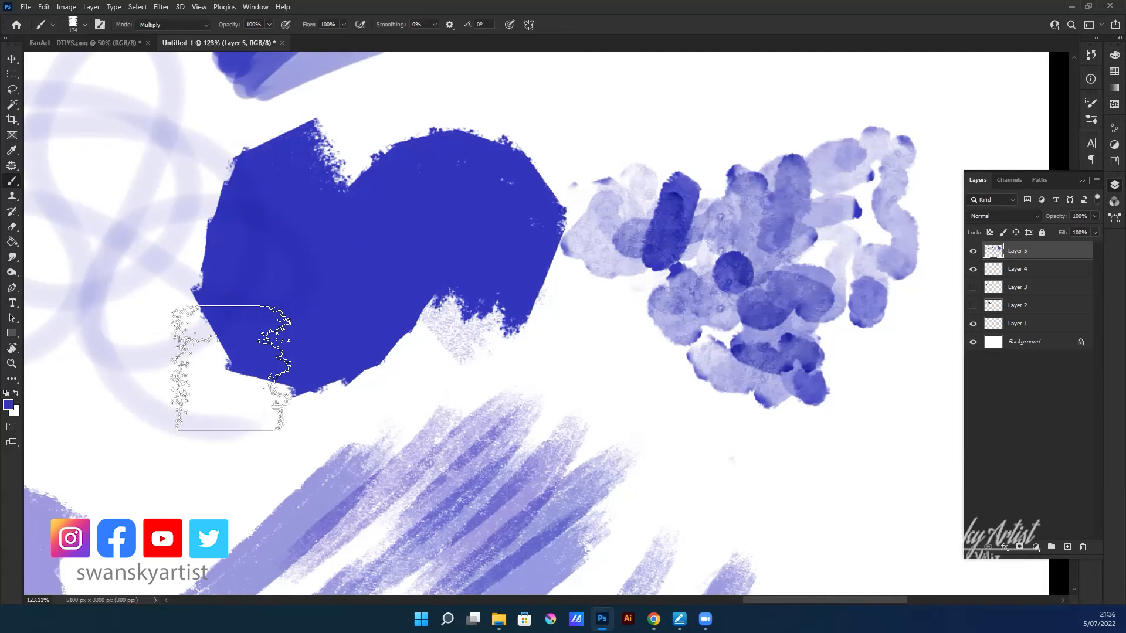
- Try a single chalk stamp and wide sweeping strokes over the faint looping lines, undoing the tests
left_click_drag(665, 306, 971, 324)
left_click(290, 274)
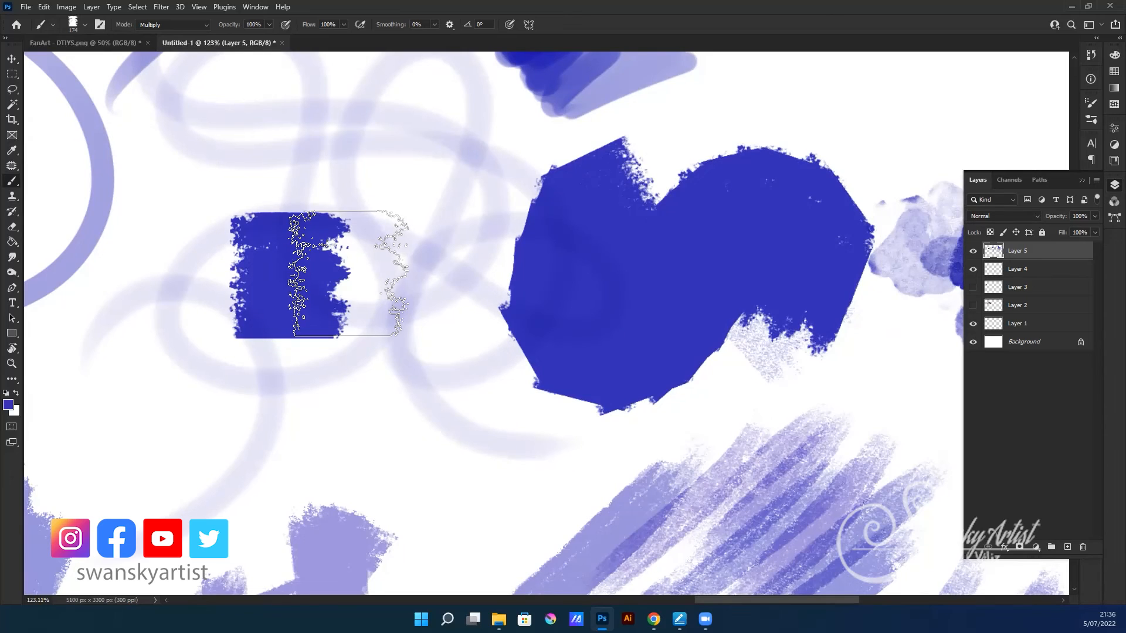
mouse_move(387, 288)
left_mouse_down()
mouse_move(340, 349)
mouse_move(340, 403)
mouse_move(443, 478)
mouse_move(572, 491)
mouse_move(659, 434)
mouse_move(704, 376)
left_mouse_up()
key("ctrl+z")
mouse_move(188, 264)
left_mouse_down()
mouse_move(97, 392)
mouse_move(615, 440)
mouse_move(892, 364)
left_mouse_up()
key("ctrl+z")
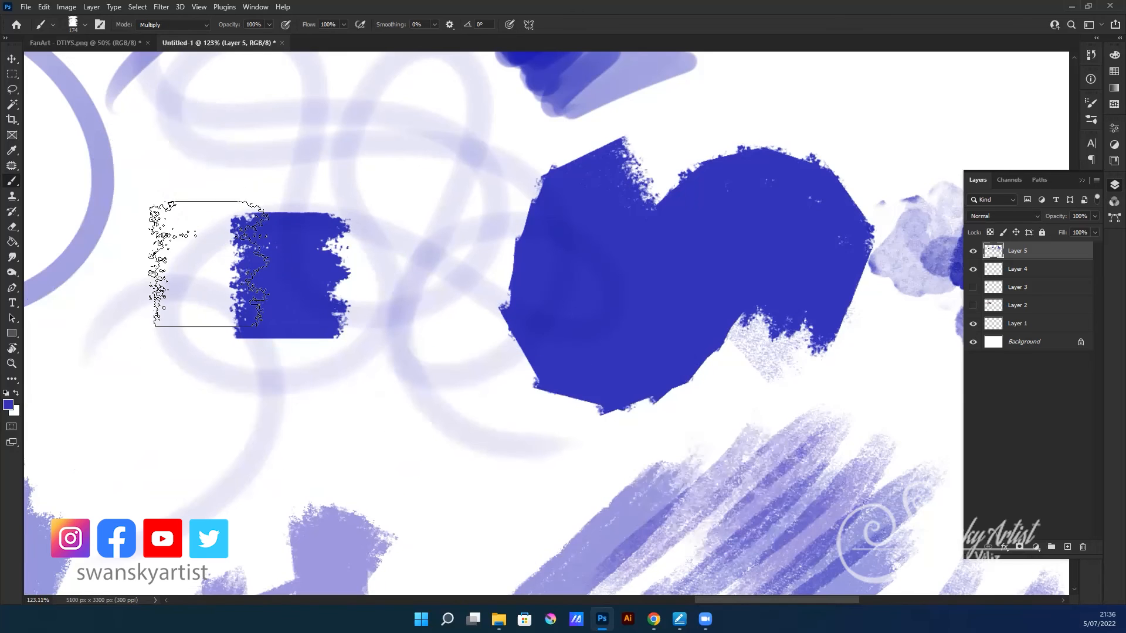
mouse_move(216, 167)
left_mouse_down()
mouse_move(477, 352)
mouse_move(754, 465)
mouse_move(768, 405)
left_mouse_up()
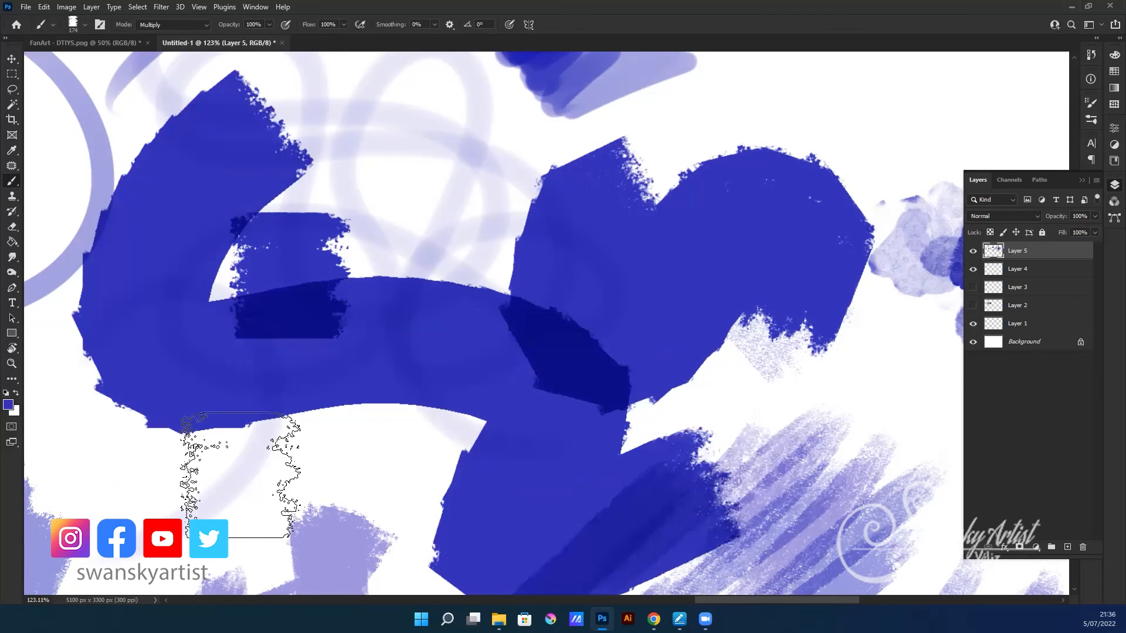
key("ctrl+z")
key("ctrl+z")
key("ctrl+z")
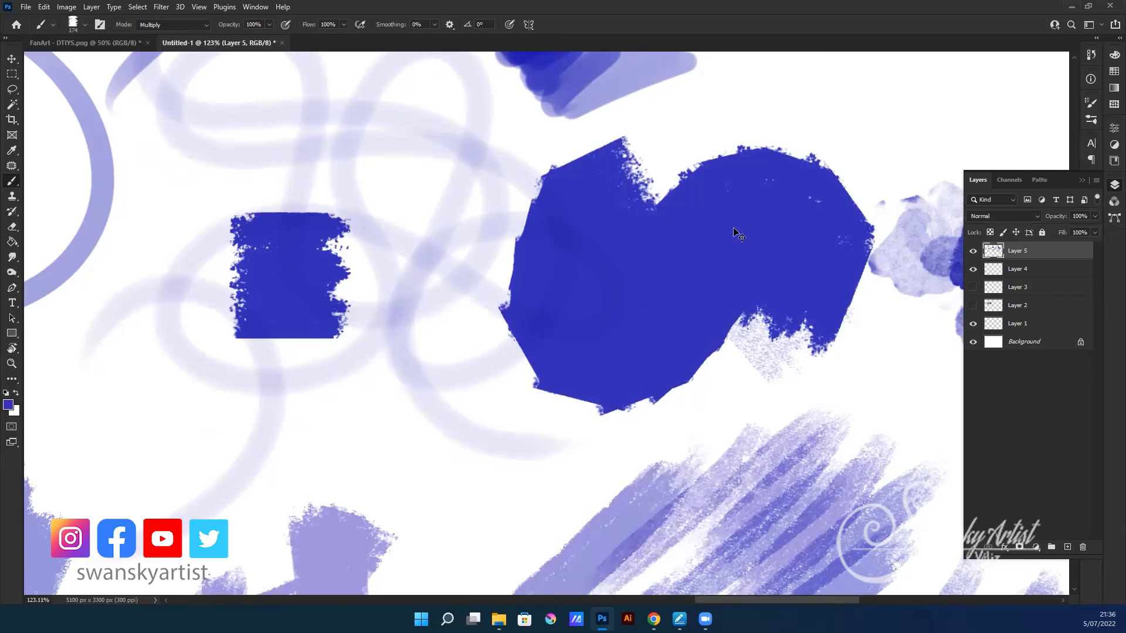
left_click_drag(864, 284, 498, 347)
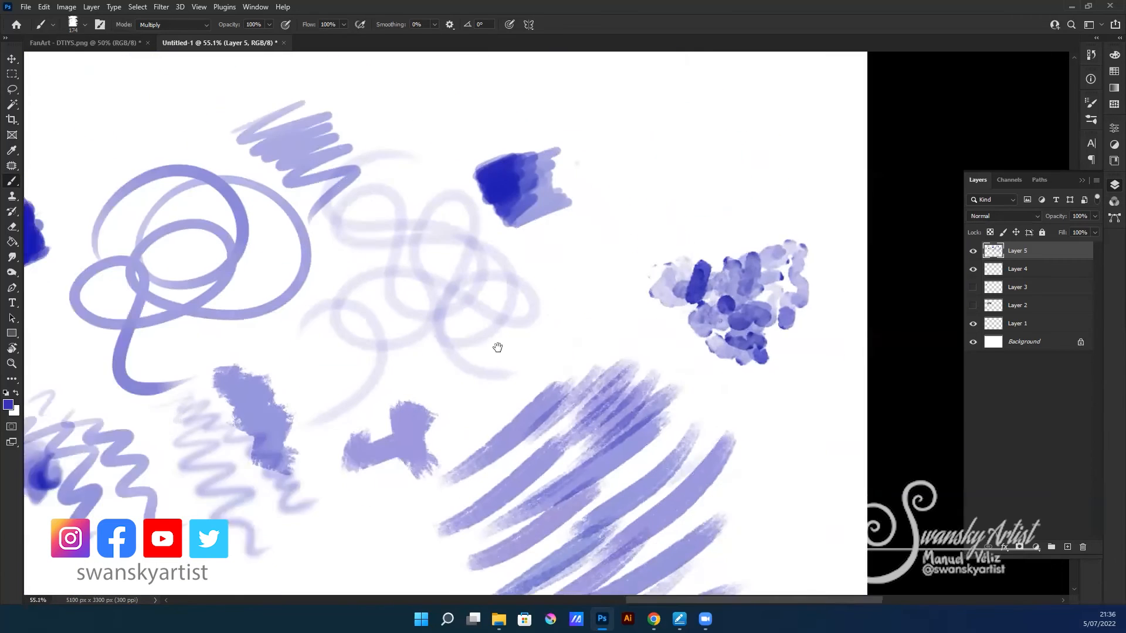
left_click_drag(724, 324, 719, 347)
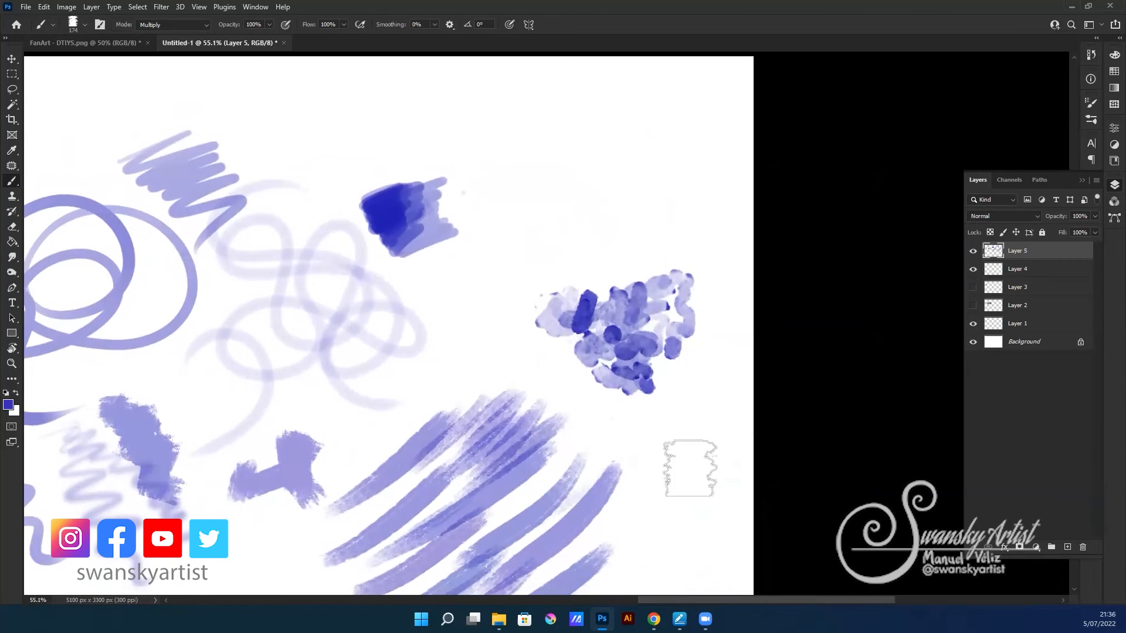
left_click_drag(97, 445, 270, 433)
mouse_move(497, 338)
left_mouse_down()
mouse_move(643, 304)
mouse_move(636, 296)
left_mouse_up()
left_click_drag(709, 297, 737, 275)
scroll(663, 311, "down", 5)
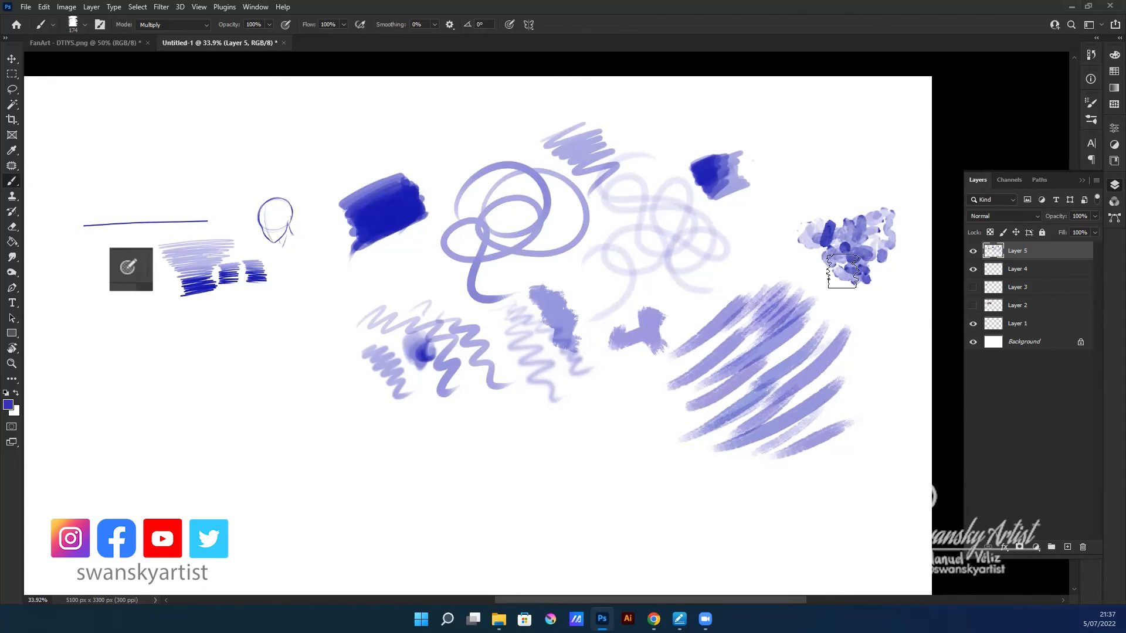
- Select the Perfect Pencil Basic brush from SwanskyArtist Special Selection and write boxed letters B and E beneath the small hatched swatches
key("e")
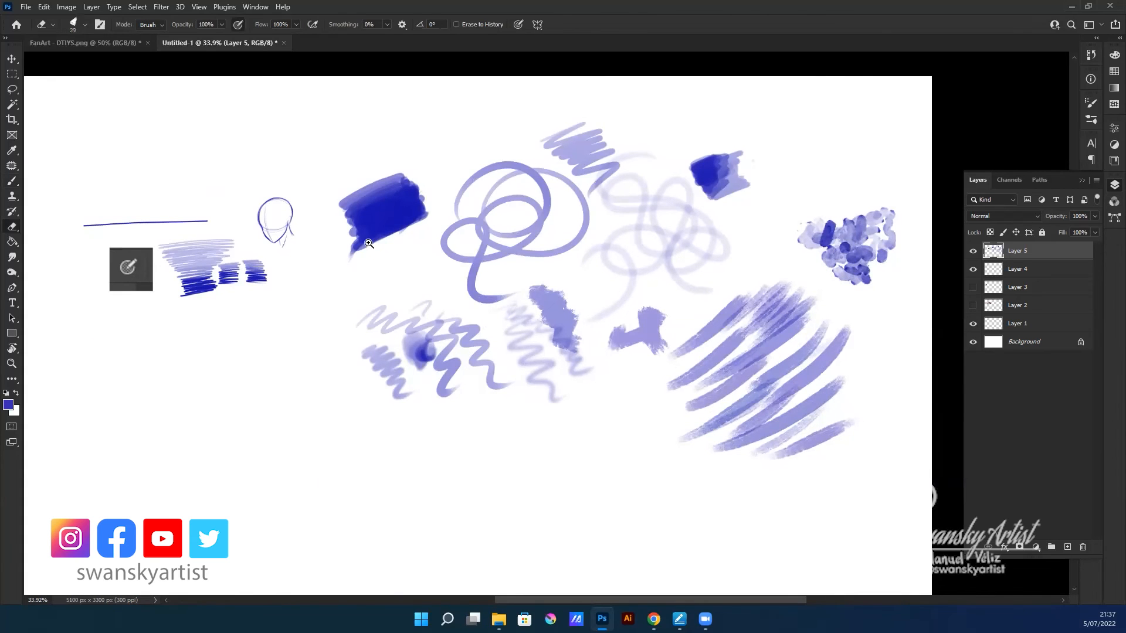
scroll(358, 248, "up", 3)
left_click_drag(354, 290, 533, 193)
key("b")
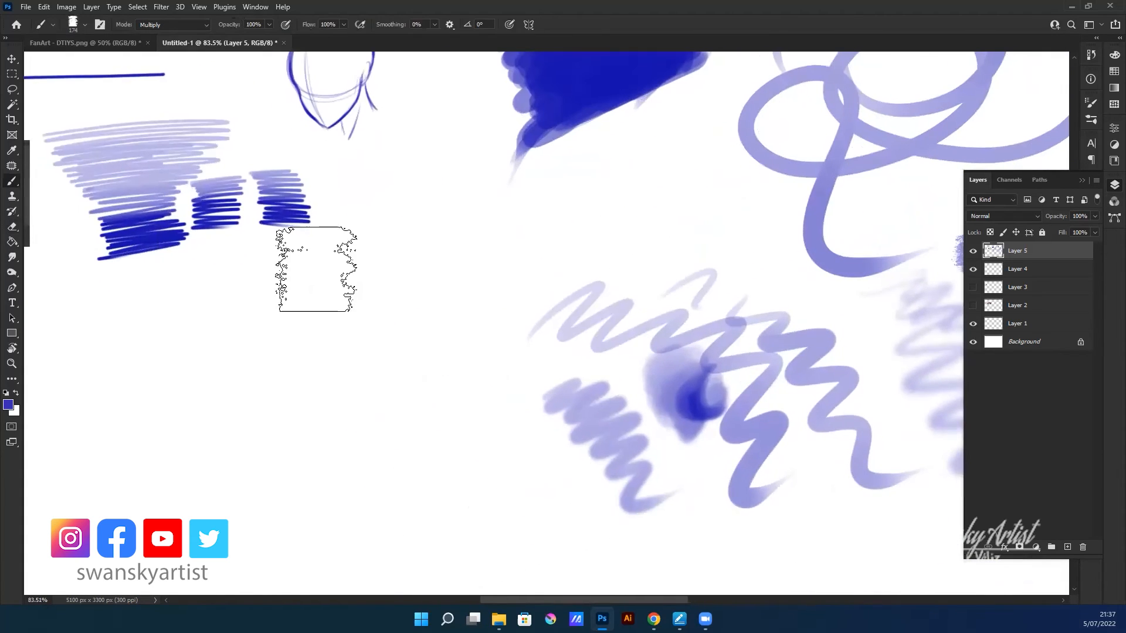
right_click(328, 246)
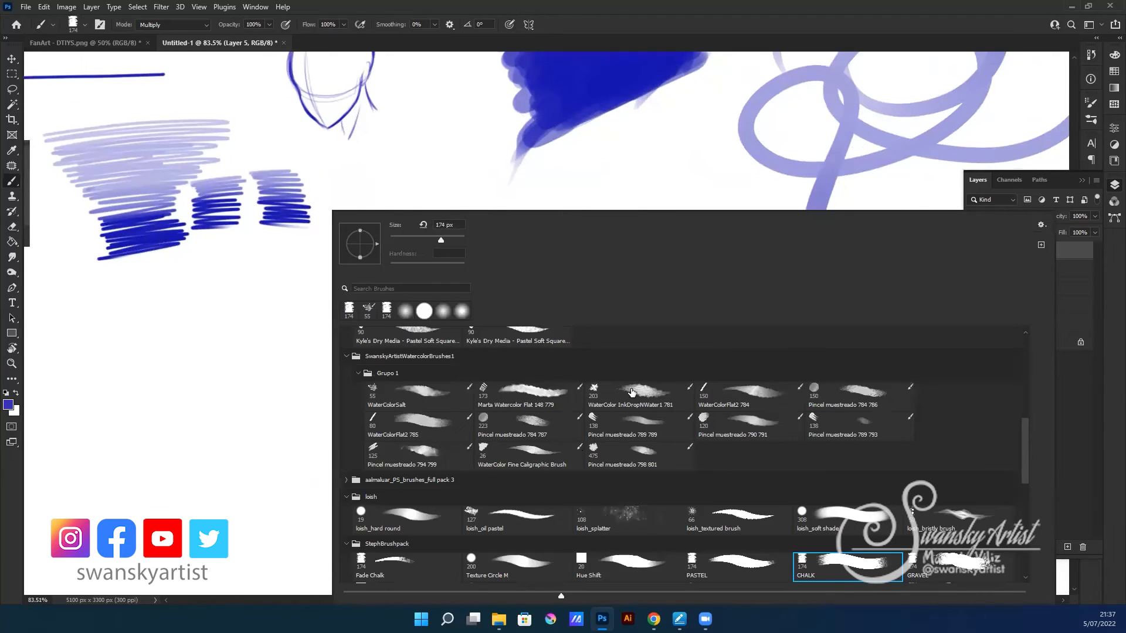
scroll(1027, 407, "up", 5)
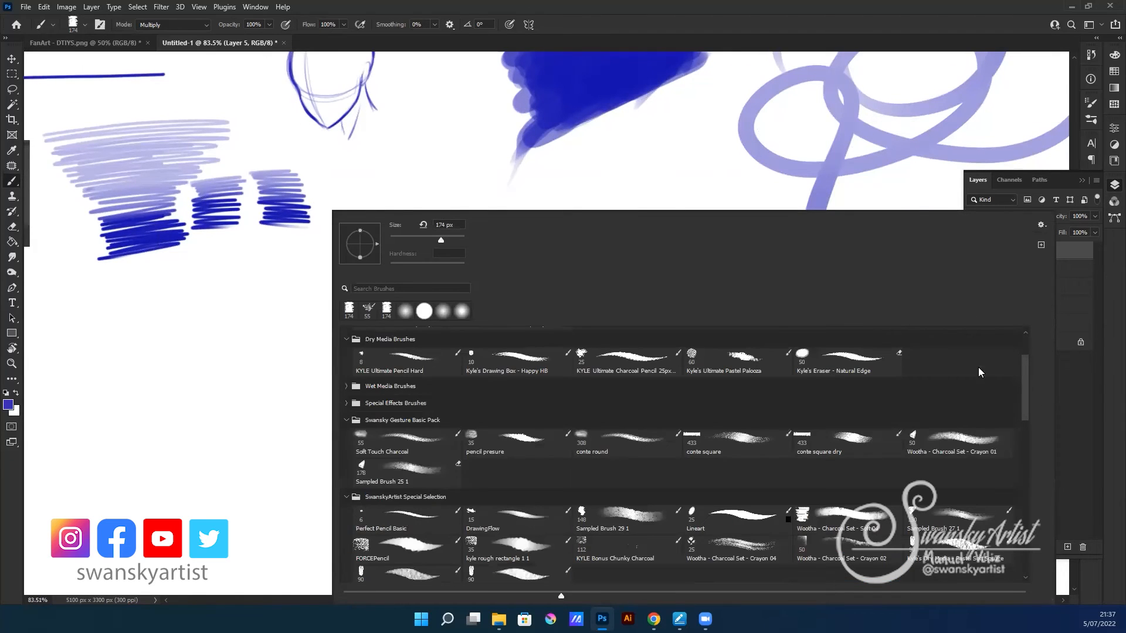
left_click(410, 525)
left_click(577, 71)
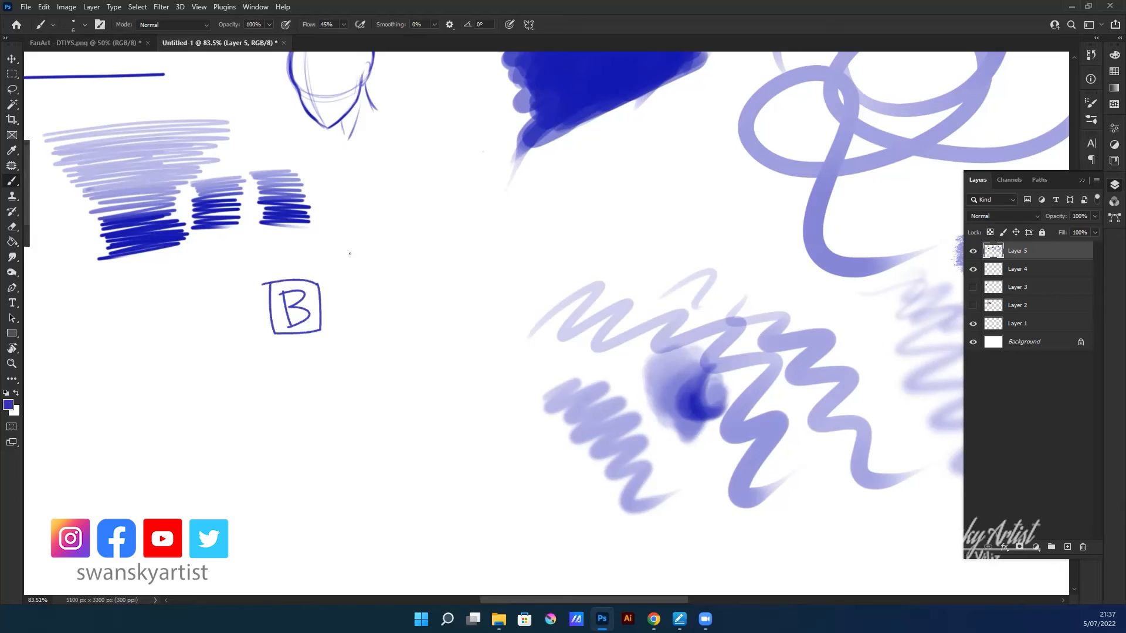
mouse_move(349, 270)
left_mouse_down()
mouse_move(411, 274)
mouse_move(382, 326)
mouse_move(395, 399)
mouse_move(498, 351)
left_mouse_up()
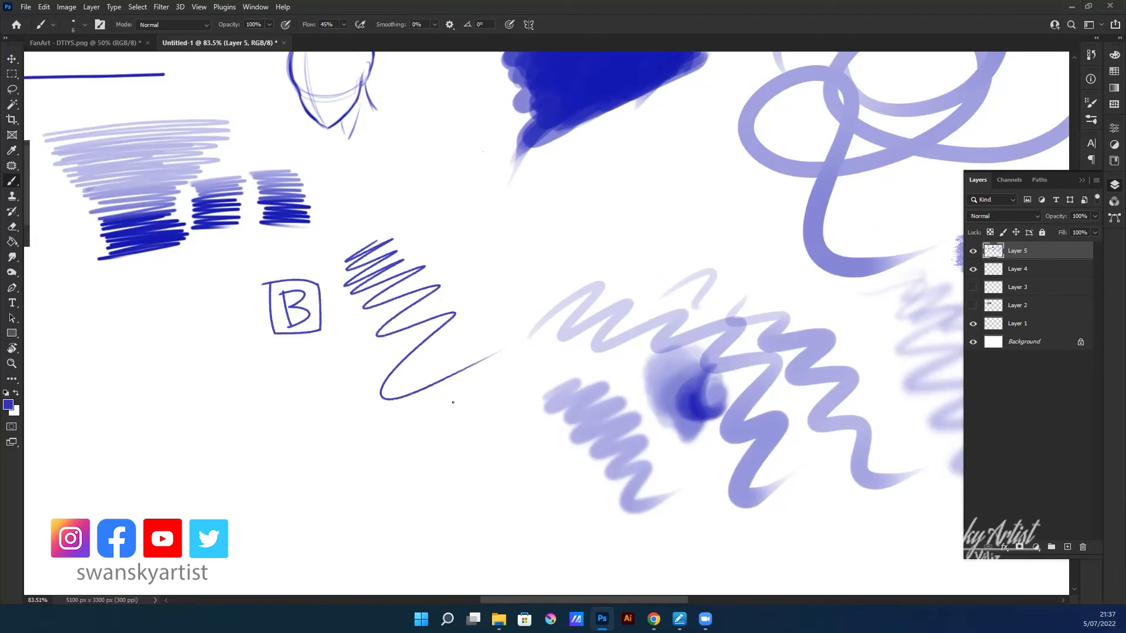
key("ctrl+z")
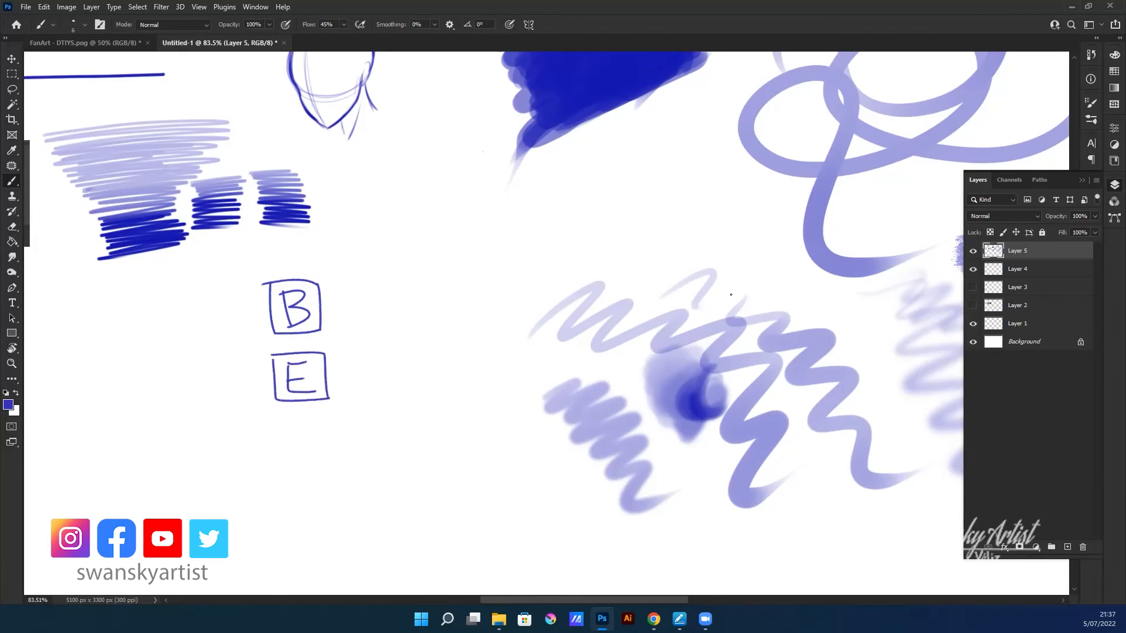
- Erase diagonal streaks across the zigzag strokes and the soft blotch with the Eraser
key("e")
left_click_drag(498, 329, 410, 315)
mouse_move(459, 288)
left_mouse_down()
mouse_move(423, 333)
mouse_move(414, 385)
mouse_move(427, 438)
mouse_move(658, 339)
mouse_move(525, 463)
mouse_move(630, 478)
mouse_move(547, 352)
mouse_move(434, 418)
mouse_move(496, 346)
mouse_move(445, 442)
mouse_move(517, 264)
left_mouse_up()
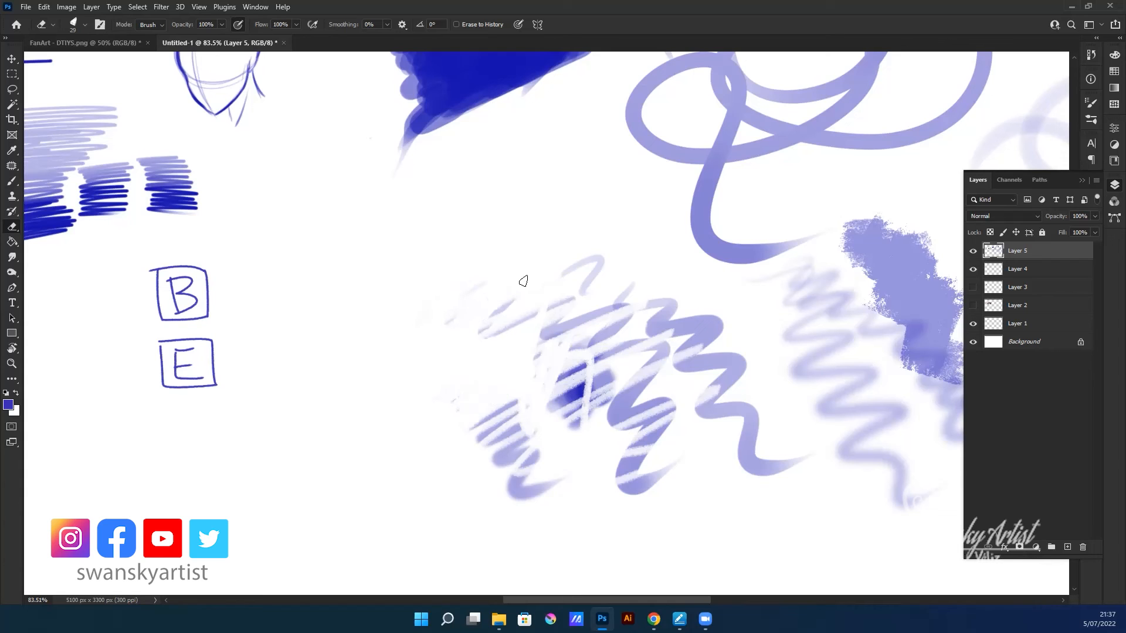
left_click_drag(534, 327, 592, 282)
- Scribble through the dark blue painted swatch with the Eraser, varying the pressure to remove soft and solid areas
scroll(587, 264, "up", 5)
scroll(586, 264, "right", 3)
mouse_move(300, 223)
left_mouse_down()
mouse_move(333, 198)
mouse_move(354, 284)
mouse_move(384, 208)
left_mouse_up()
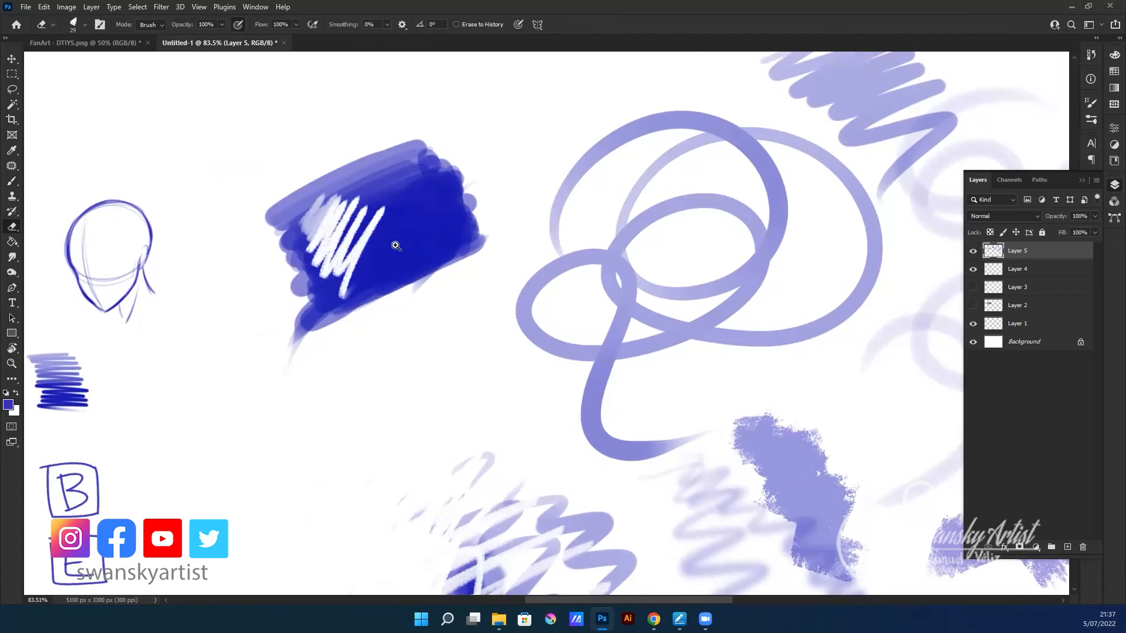
scroll(396, 246, "up", 3)
mouse_move(378, 169)
left_mouse_down()
mouse_move(349, 110)
mouse_move(235, 176)
mouse_move(328, 176)
mouse_move(302, 305)
mouse_move(404, 199)
mouse_move(405, 246)
mouse_move(357, 311)
mouse_move(413, 249)
left_mouse_up()
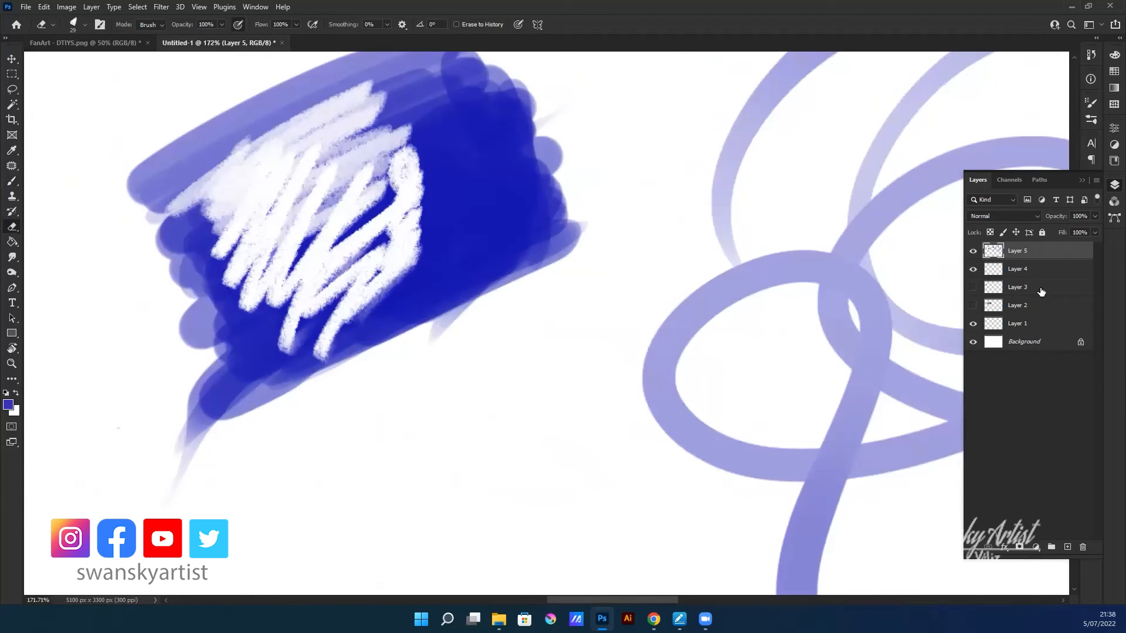
- Show the tablet photo on Layer 2, hide Layers 5 and 4, and add a new layer for brush annotations
mouse_move(903, 253)
left_mouse_down()
mouse_move(714, 379)
mouse_move(313, 396)
mouse_move(420, 407)
left_mouse_up()
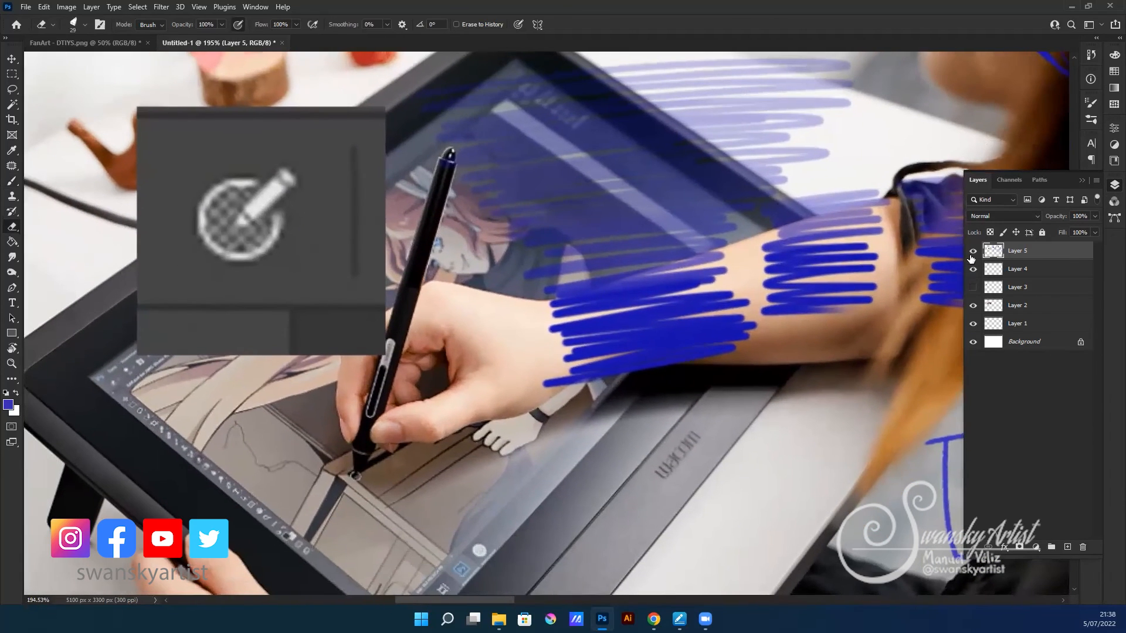
left_click(973, 250)
left_click(973, 269)
key("b")
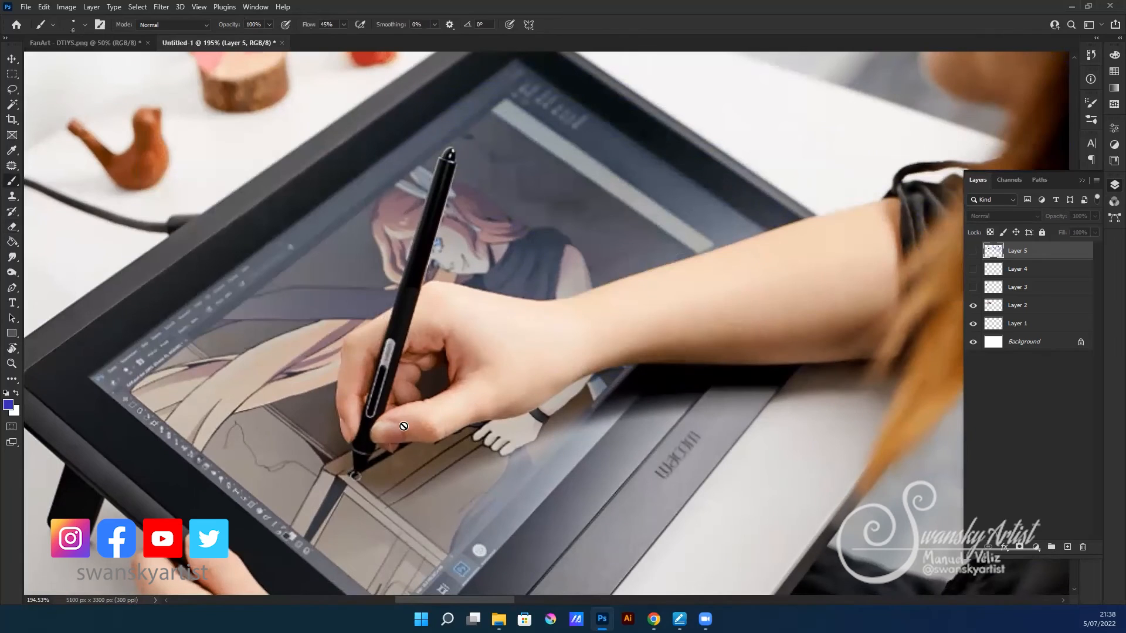
left_click(1068, 547)
- Try a blue scribble under the pen tip and blue and white circles around the pen's rear end, undoing the marks
mouse_move(354, 491)
left_mouse_down()
mouse_move(368, 513)
mouse_move(411, 528)
left_mouse_up()
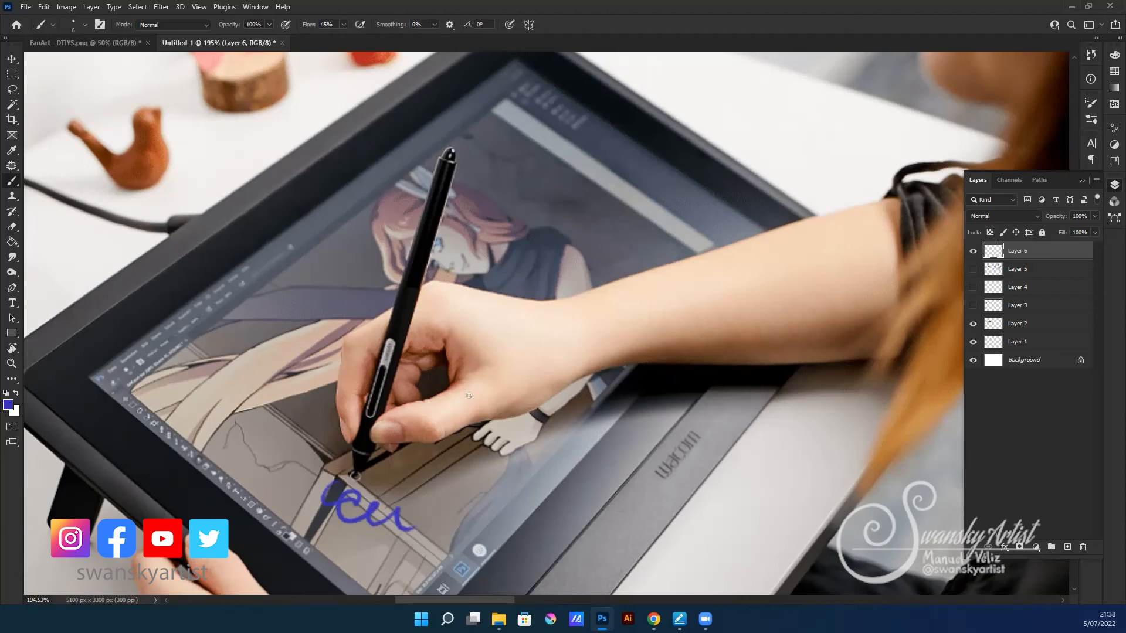
left_click_drag(456, 130, 498, 172)
key("x")
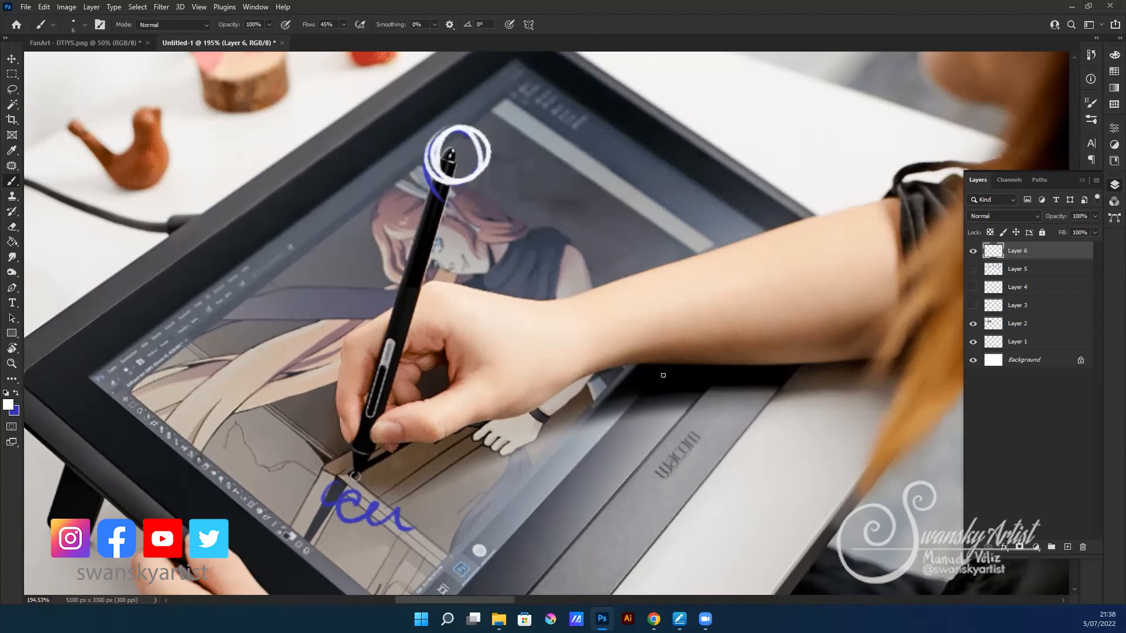
key("ctrl+z")
key("ctrl+z")
key("ctrl+z")
- Show Layers 5 and 4 again and make Layer 5 the active layer
scroll(669, 328, "down", 5)
left_click_drag(635, 362, 407, 360)
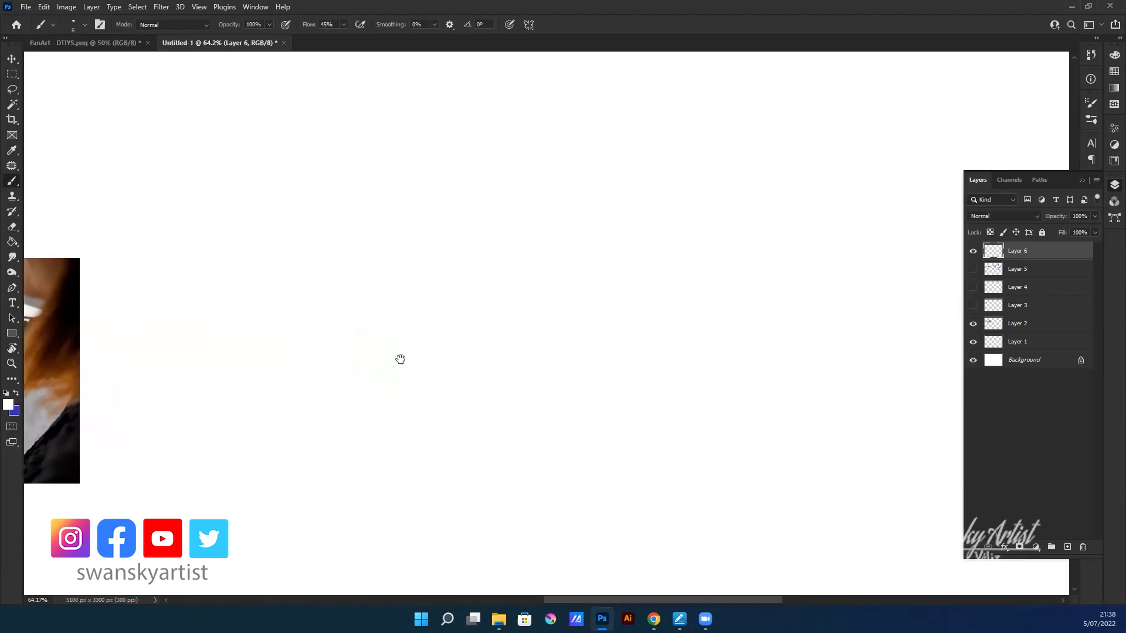
left_click_drag(623, 329, 364, 349)
left_click_drag(973, 269, 973, 287)
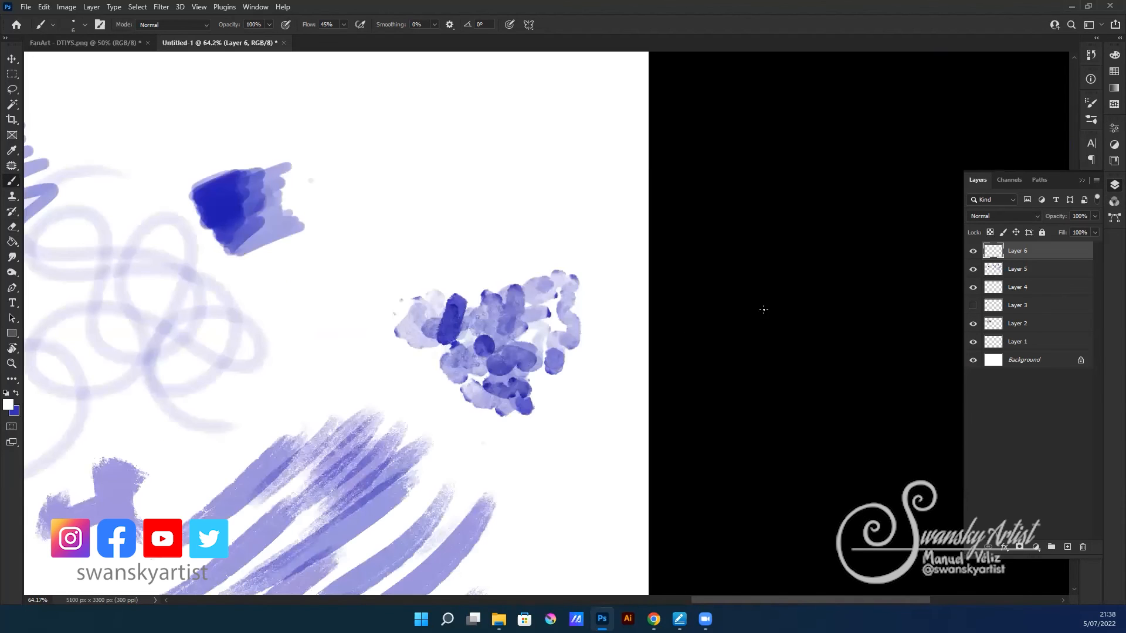
left_click_drag(360, 352, 535, 297)
key("alt+bracketleft")
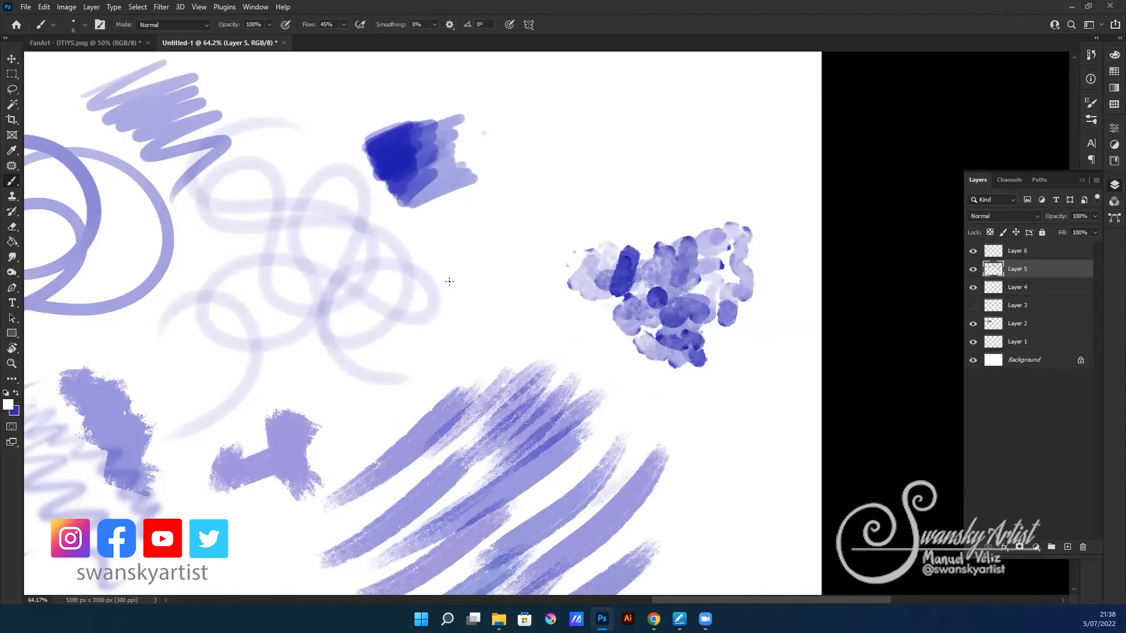
left_click_drag(432, 227, 495, 270)
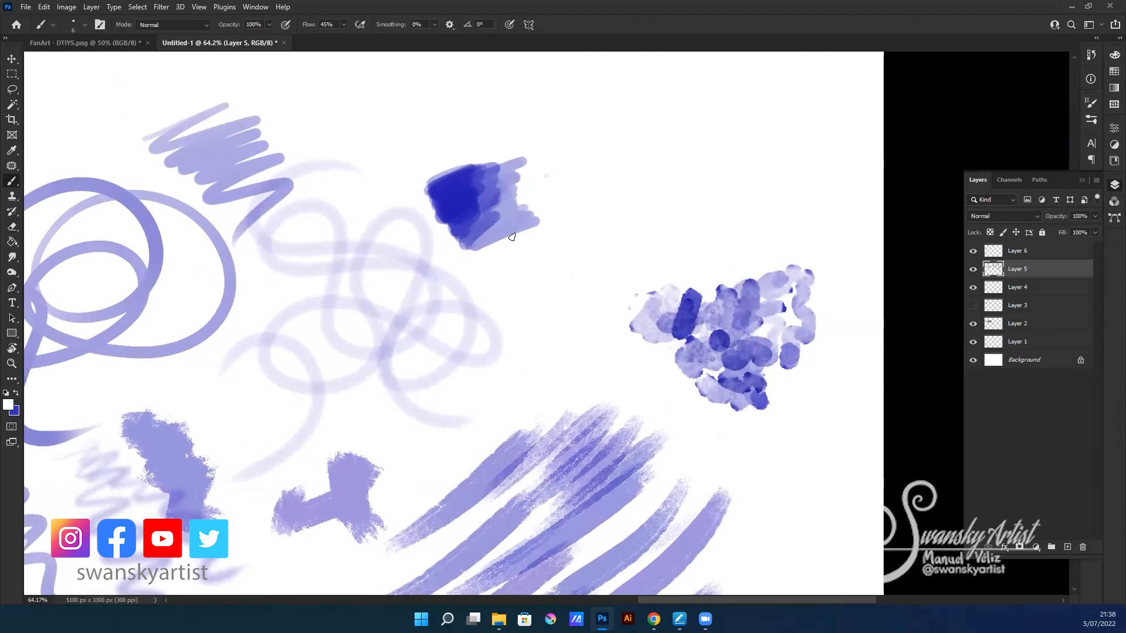
- Switch to the Eraser and hide the tablet photo on Layer 2
key("e")
left_click_drag(378, 254, 666, 166)
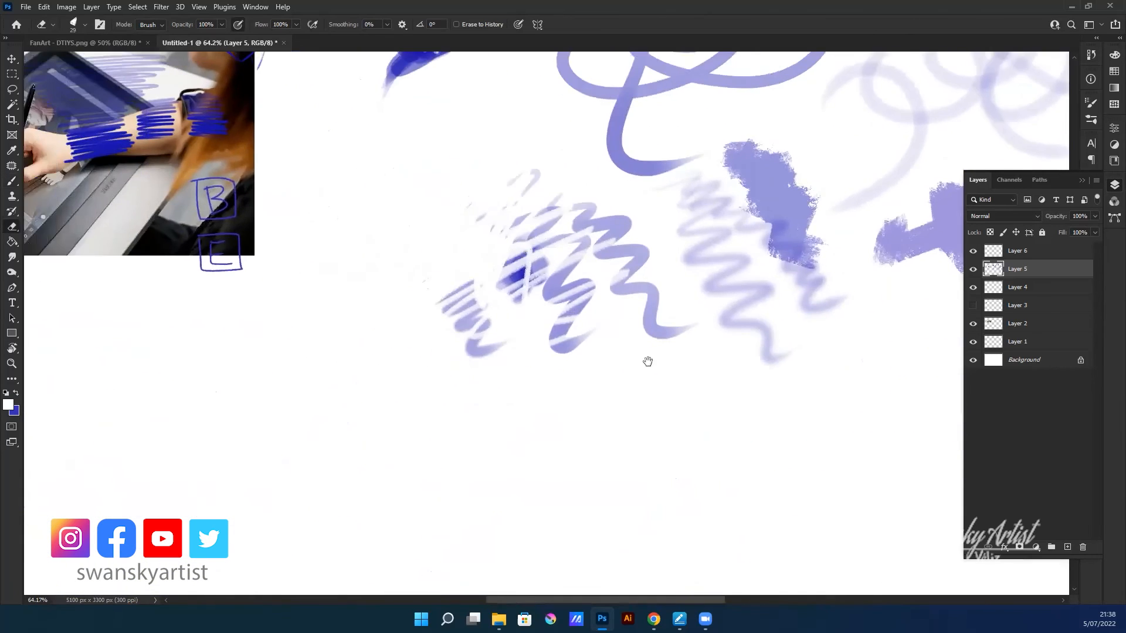
left_click_drag(648, 361, 726, 426)
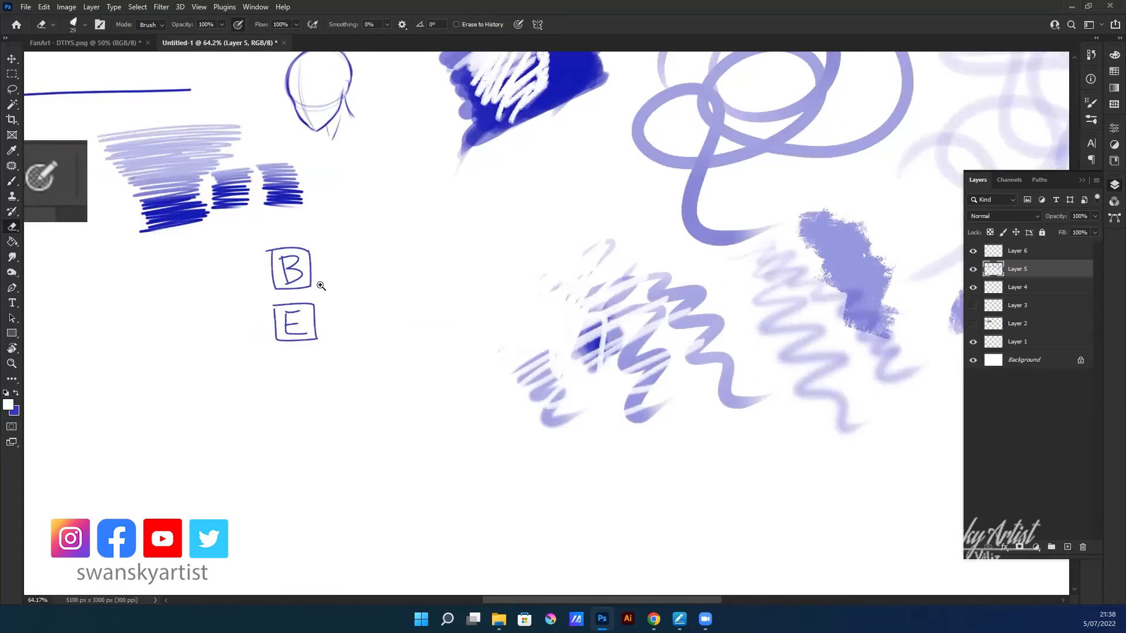
left_click_drag(321, 286, 415, 304)
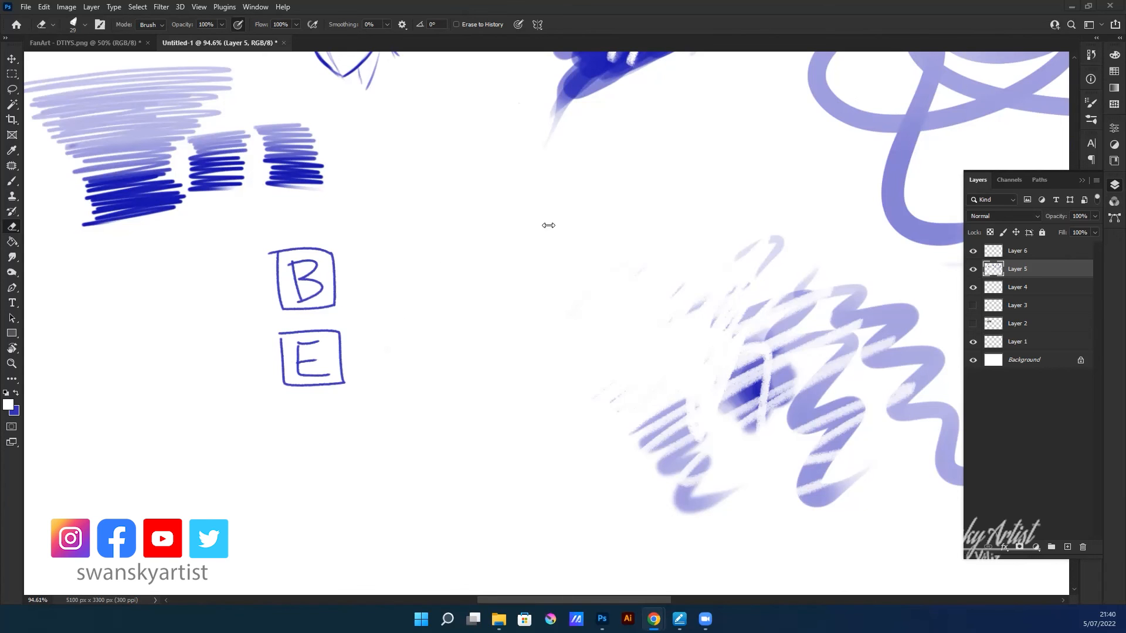
scroll(485, 291, "down", 5)
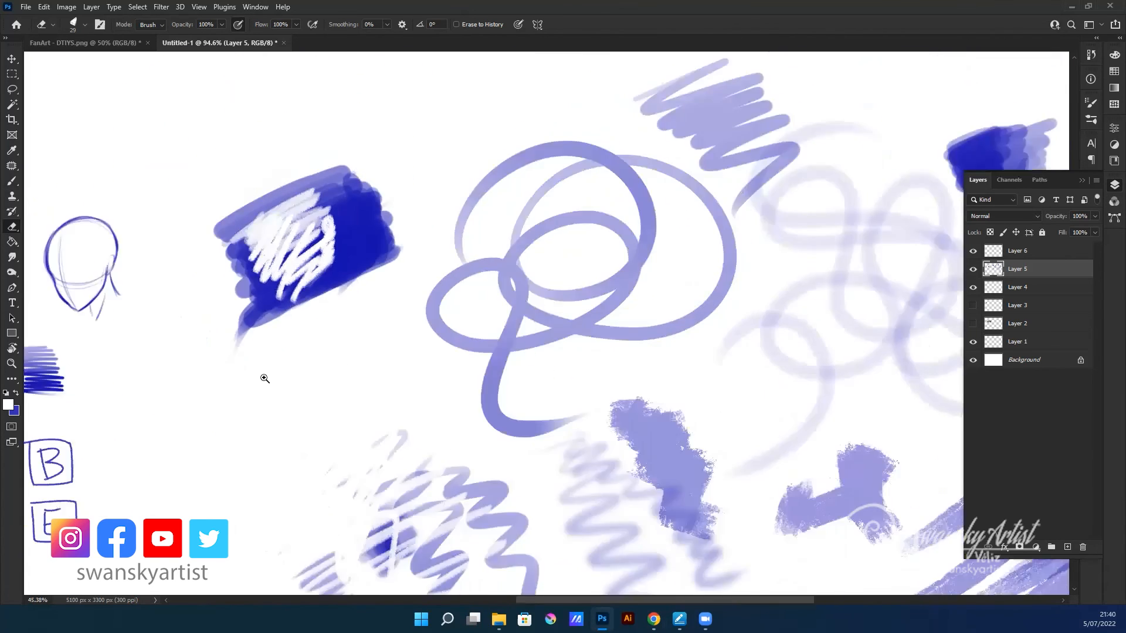
scroll(432, 283, "down", 3)
scroll(402, 315, "up", 4)
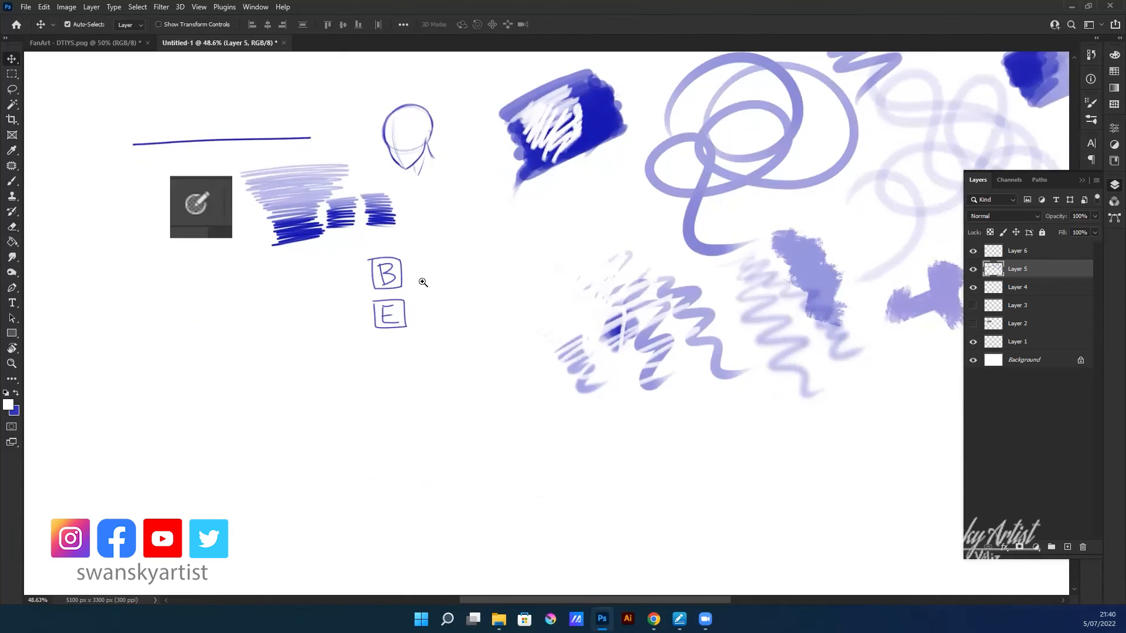
- Cut the sketched B and E keys from Layer 5 onto their own layer and place them in the empty area below the scribbles
scroll(434, 281, "up", 3)
key("m")
left_click_drag(322, 227, 438, 431)
key("ctrl+x")
key("ctrl+v")
key("v")
scroll(578, 322, "down", 3)
scroll(578, 322, "left", 3)
left_click_drag(583, 311, 399, 360)
scroll(337, 355, "down", 1)
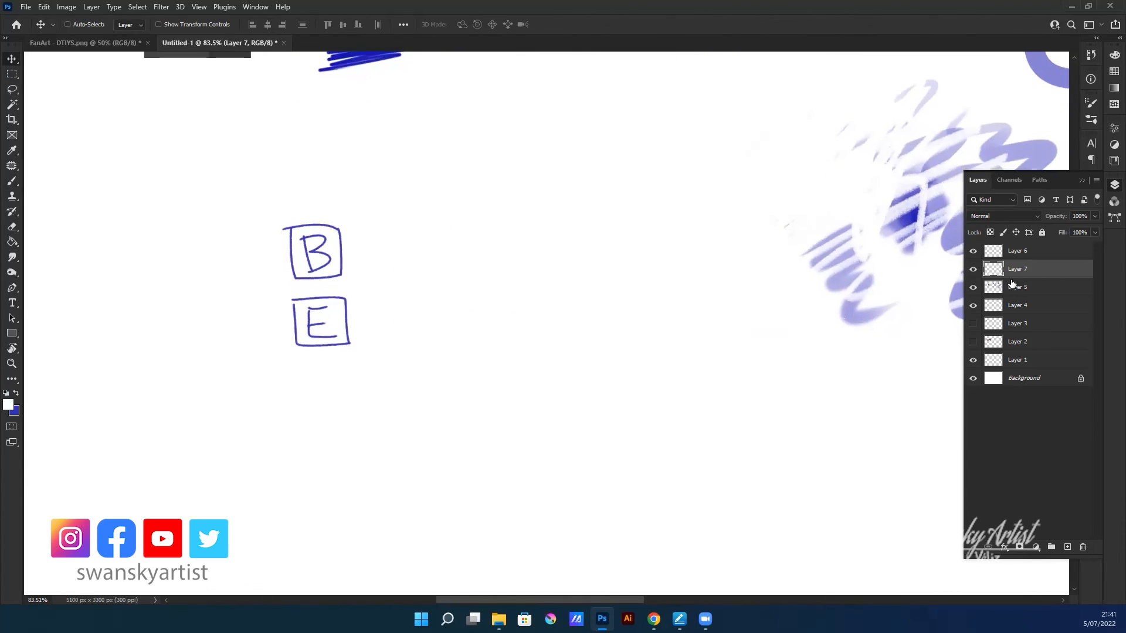
- Show the tablet photo on Layer 2 and move it down over the B and E key sketches
left_click(974, 341)
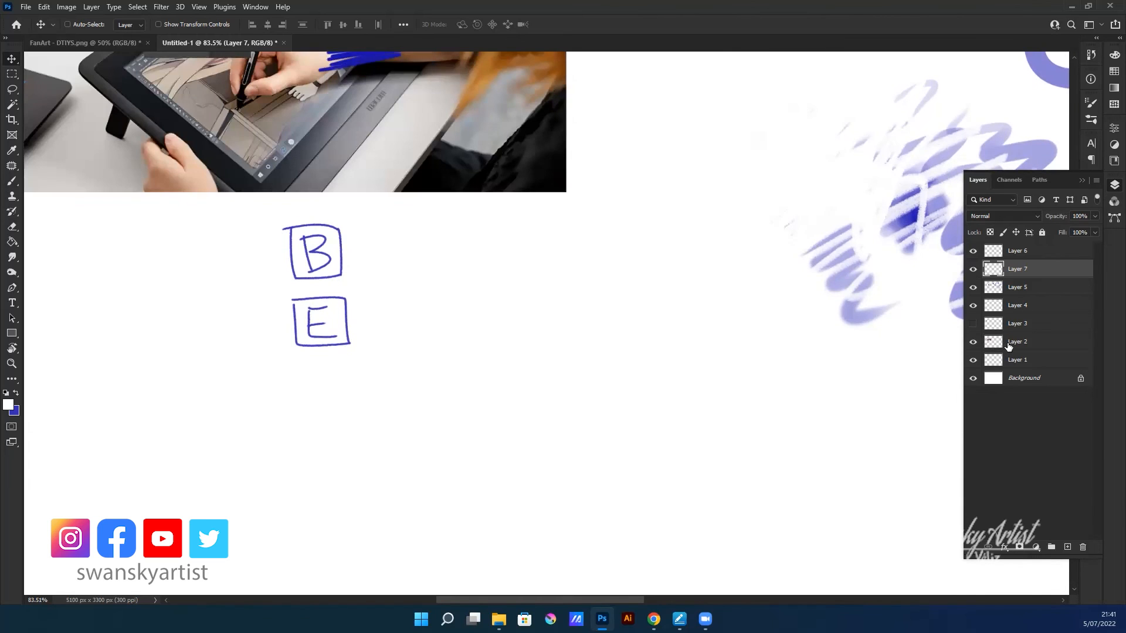
left_click(1007, 346)
mouse_move(478, 185)
left_mouse_down()
mouse_move(522, 392)
mouse_move(558, 430)
left_mouse_up()
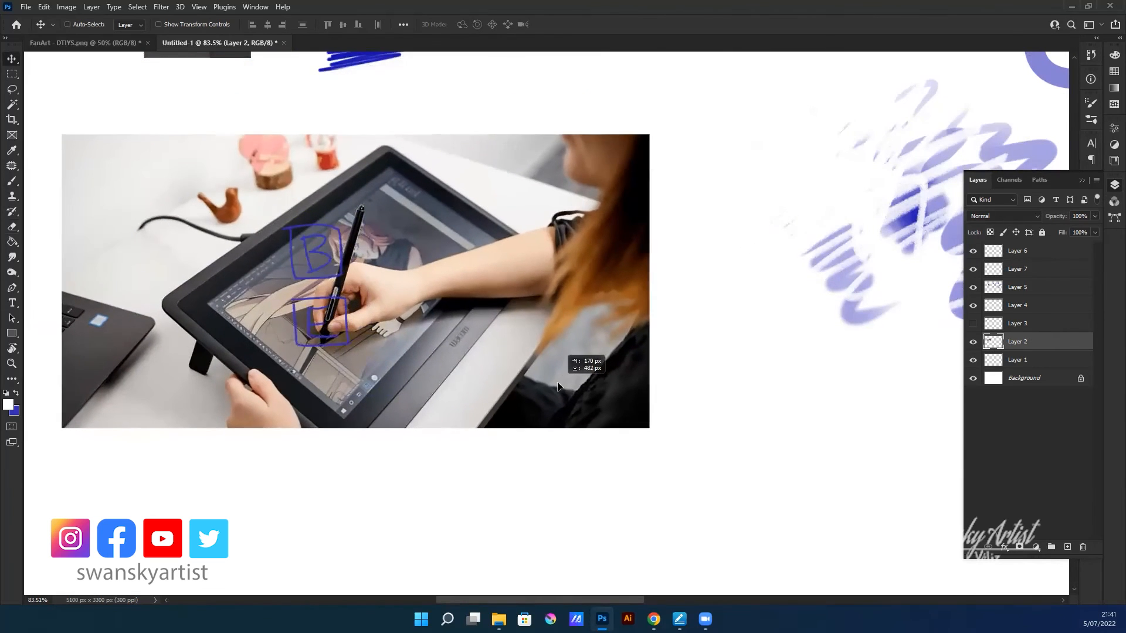
scroll(361, 319, "up", 1)
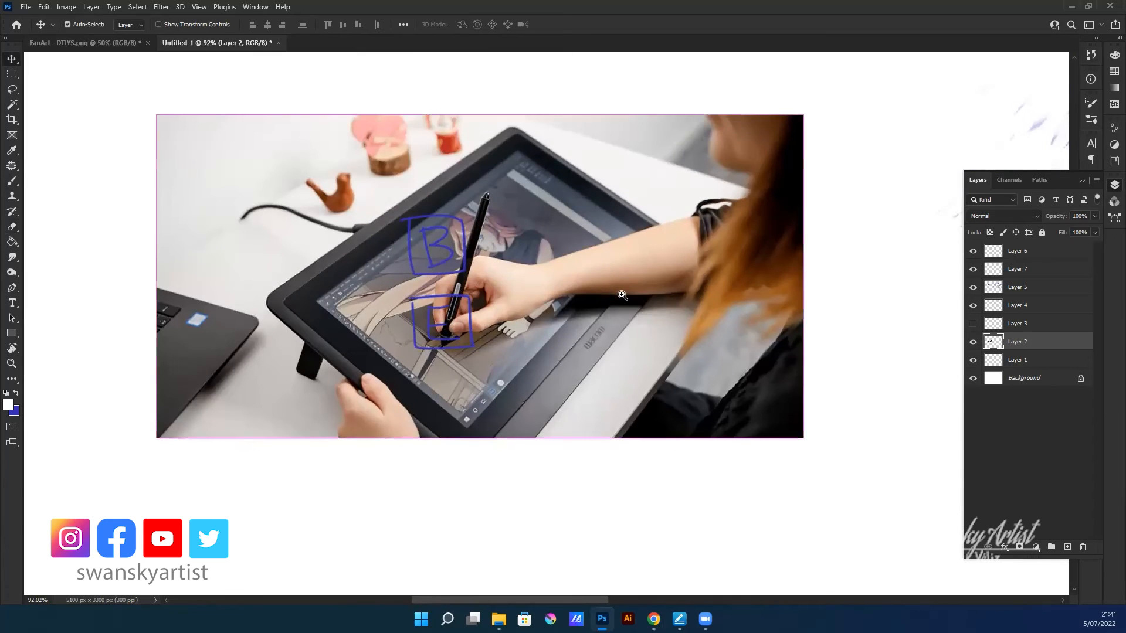
left_click_drag(629, 312, 684, 336)
scroll(504, 323, "up", 3)
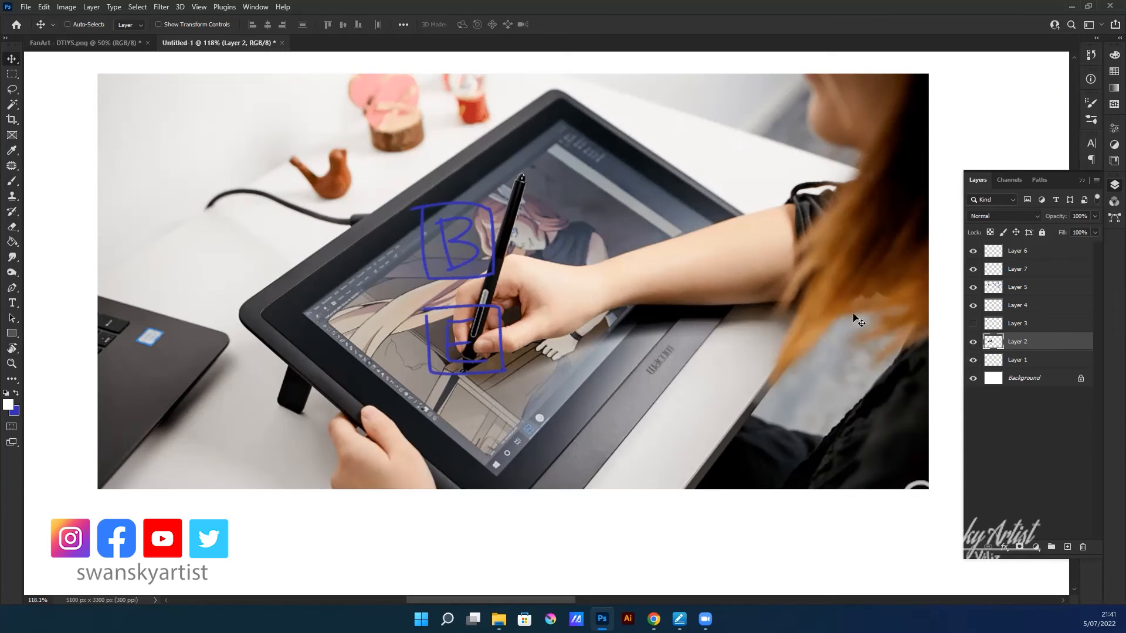
- Select Layer 7 and move the B and E key sketches to the tablet photo's upper-left corner
left_click(973, 342)
left_click(971, 341)
left_click(973, 270)
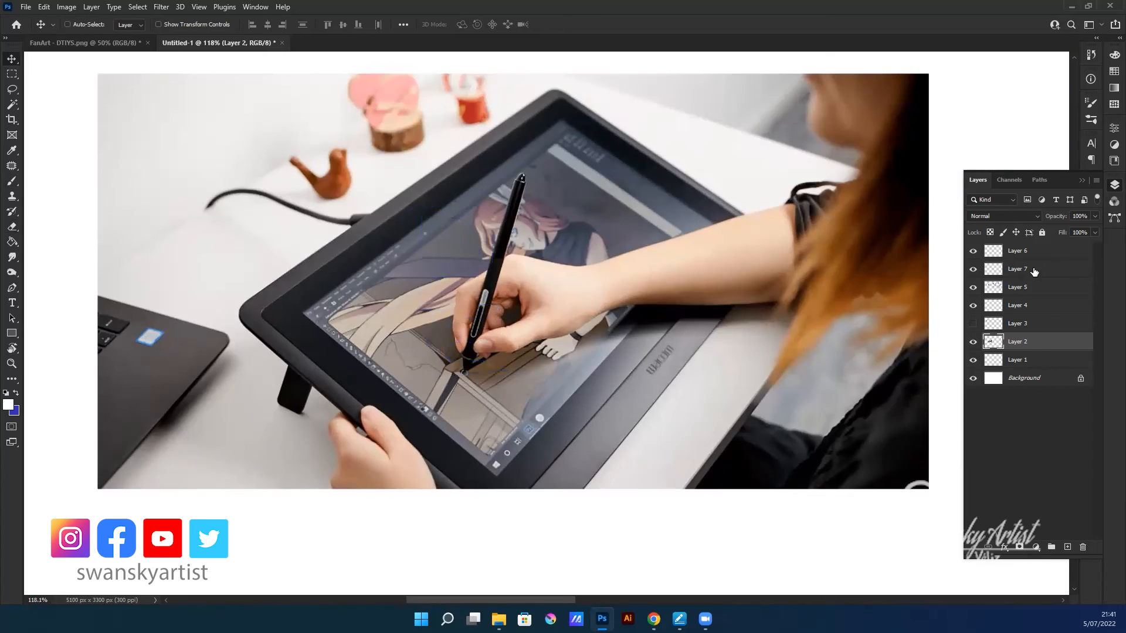
left_click(1038, 273)
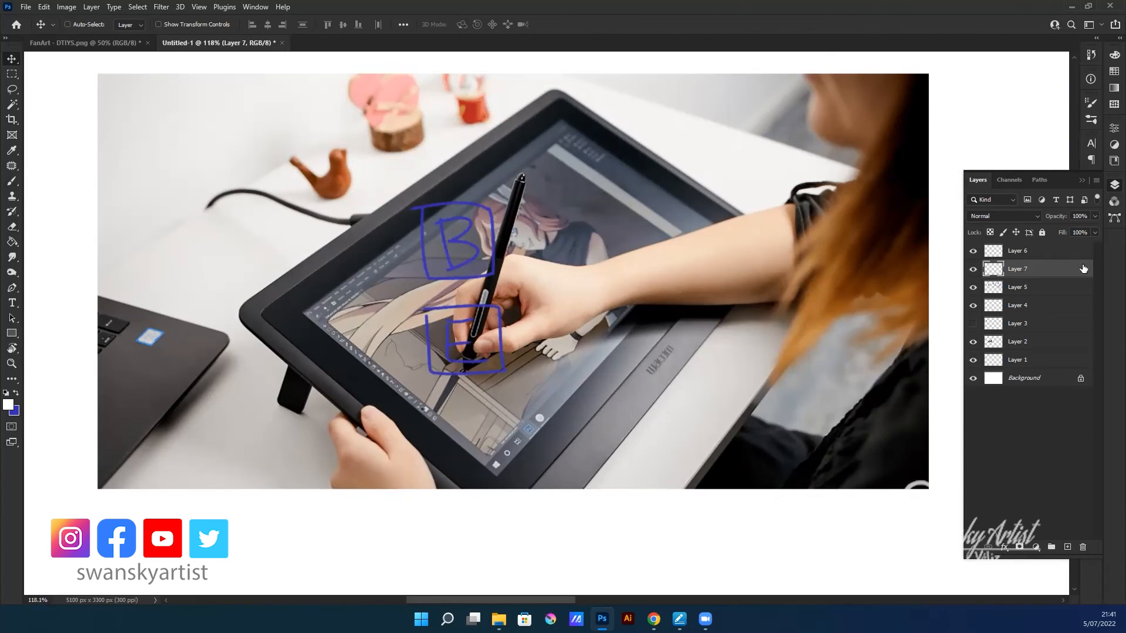
left_click_drag(503, 355, 215, 252)
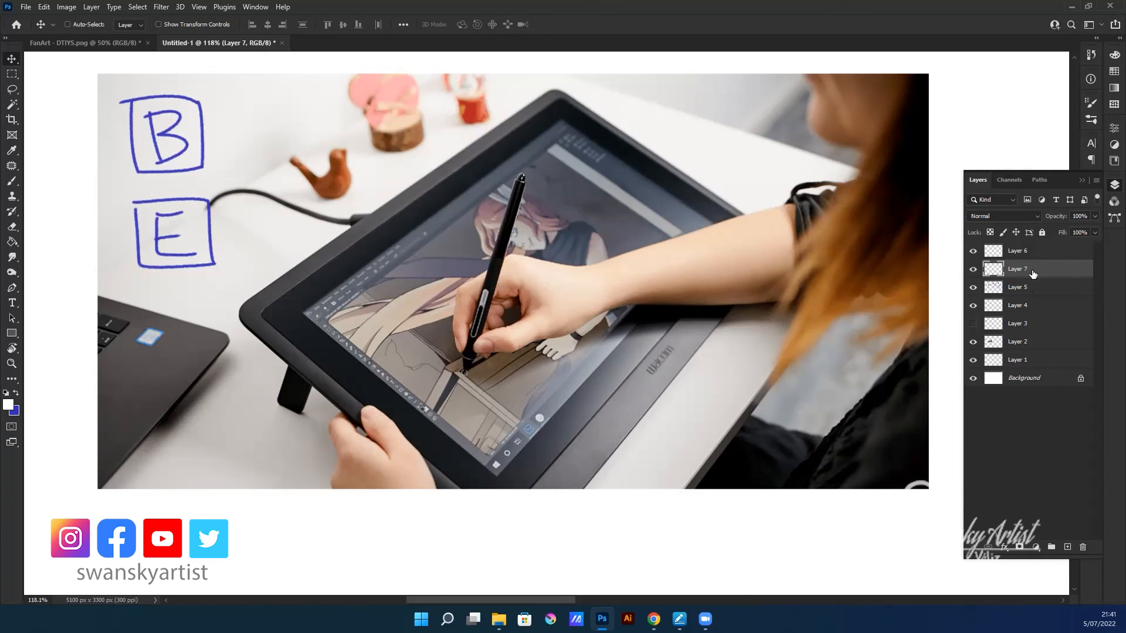
- Reorder Layer 7 below Layer 2, and toggle the tablet photo's visibility to check the key sketches underneath
left_click_drag(1024, 270, 1052, 344)
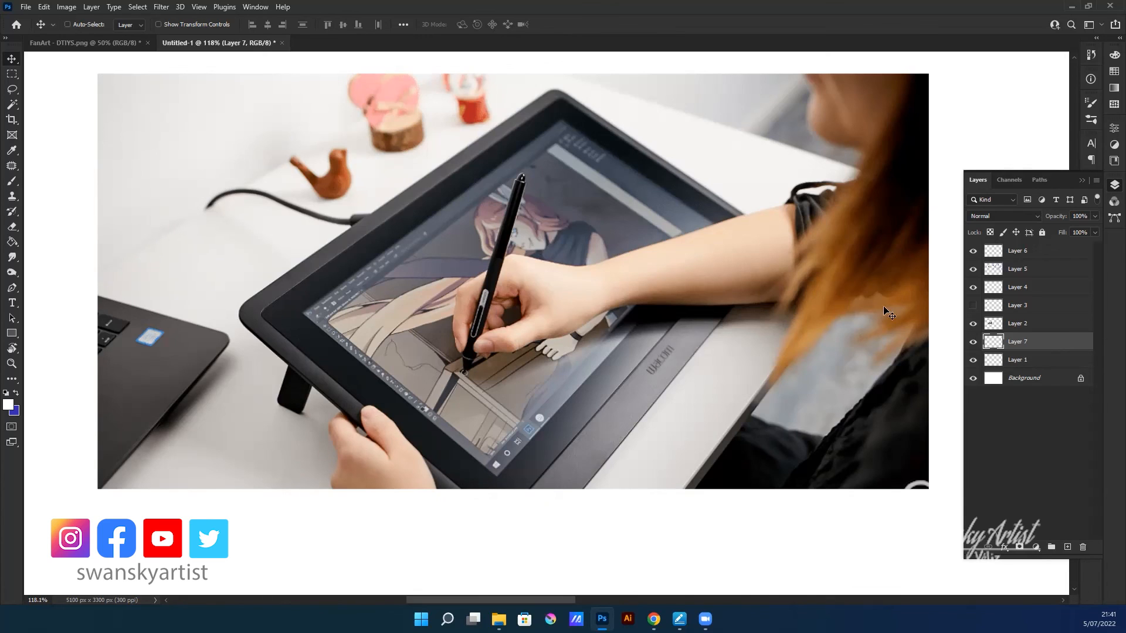
left_click(973, 324)
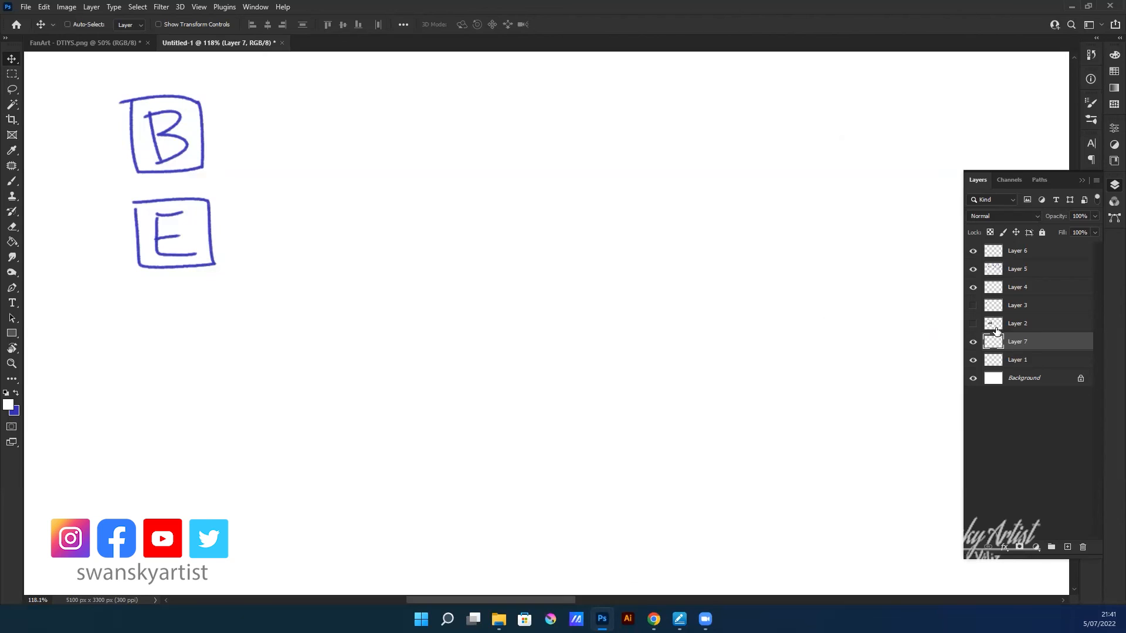
left_click(973, 325)
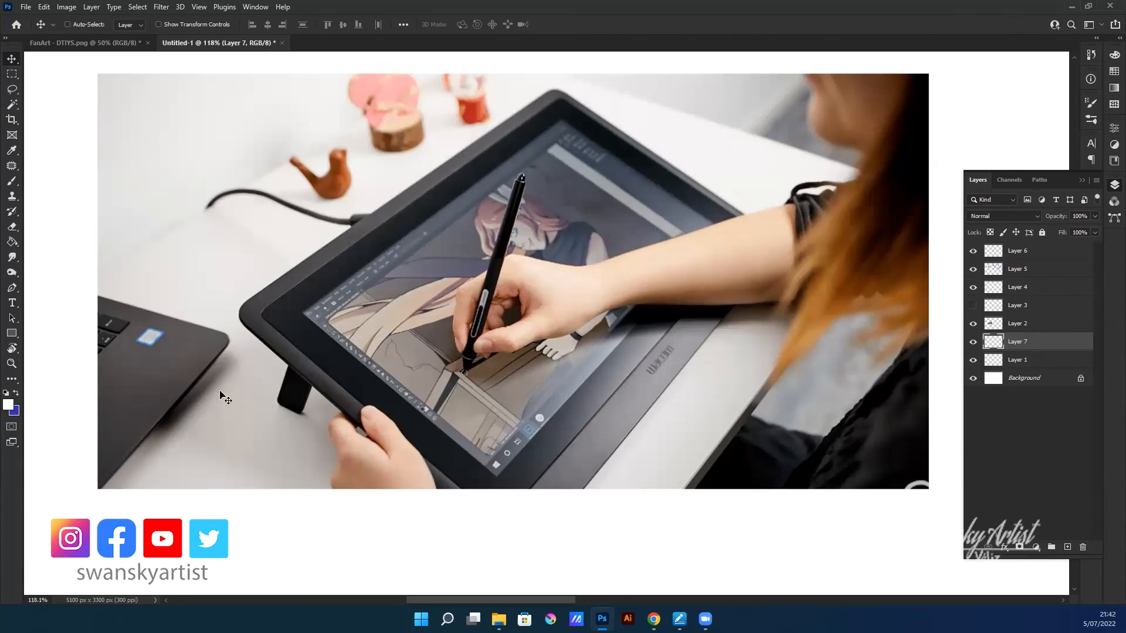
mouse_move(260, 269)
left_mouse_down()
mouse_move(246, 247)
mouse_move(287, 304)
mouse_move(176, 315)
mouse_move(272, 319)
mouse_move(156, 323)
mouse_move(289, 314)
mouse_move(258, 299)
mouse_move(293, 317)
mouse_move(314, 308)
mouse_move(312, 270)
mouse_move(243, 244)
mouse_move(271, 257)
mouse_move(183, 293)
mouse_move(182, 264)
mouse_move(267, 283)
left_mouse_up()
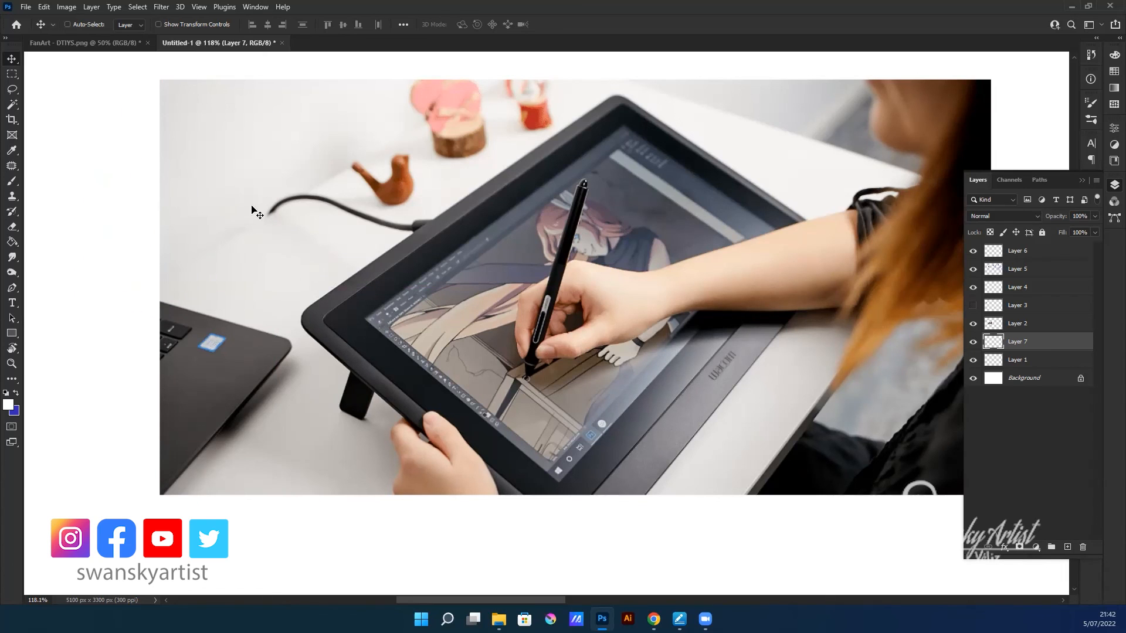
mouse_move(585, 275)
left_mouse_down()
mouse_move(451, 511)
mouse_move(502, 246)
mouse_move(500, 367)
left_mouse_up()
scroll(493, 360, "down", 2)
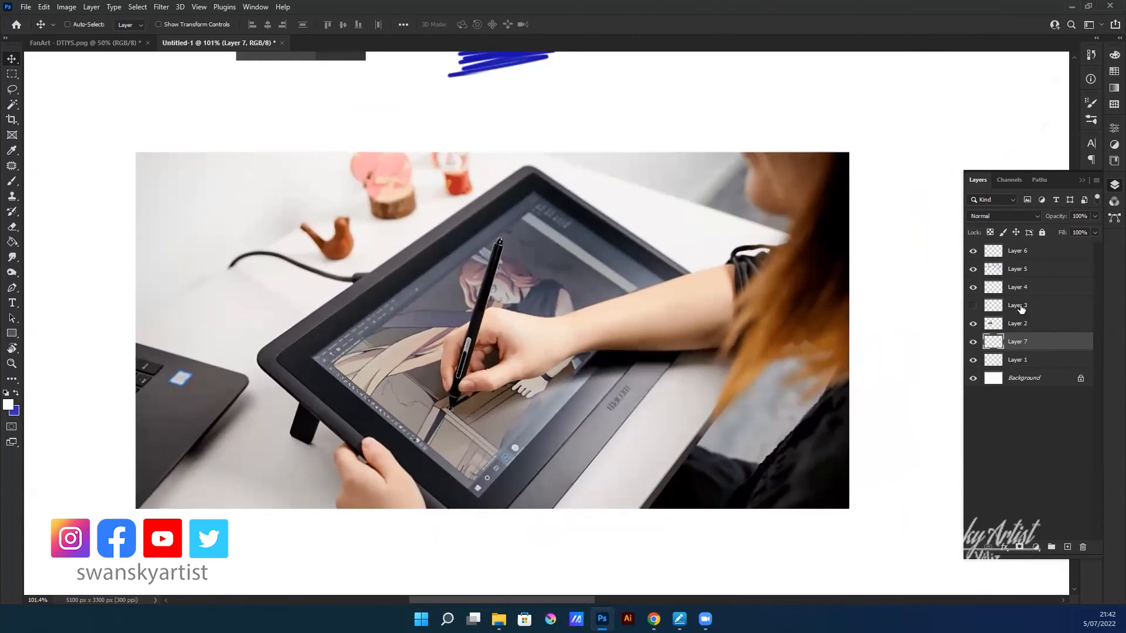
- Select Layer 2 and move the tablet photo to the right so it clears the B and E keys
left_click(973, 324)
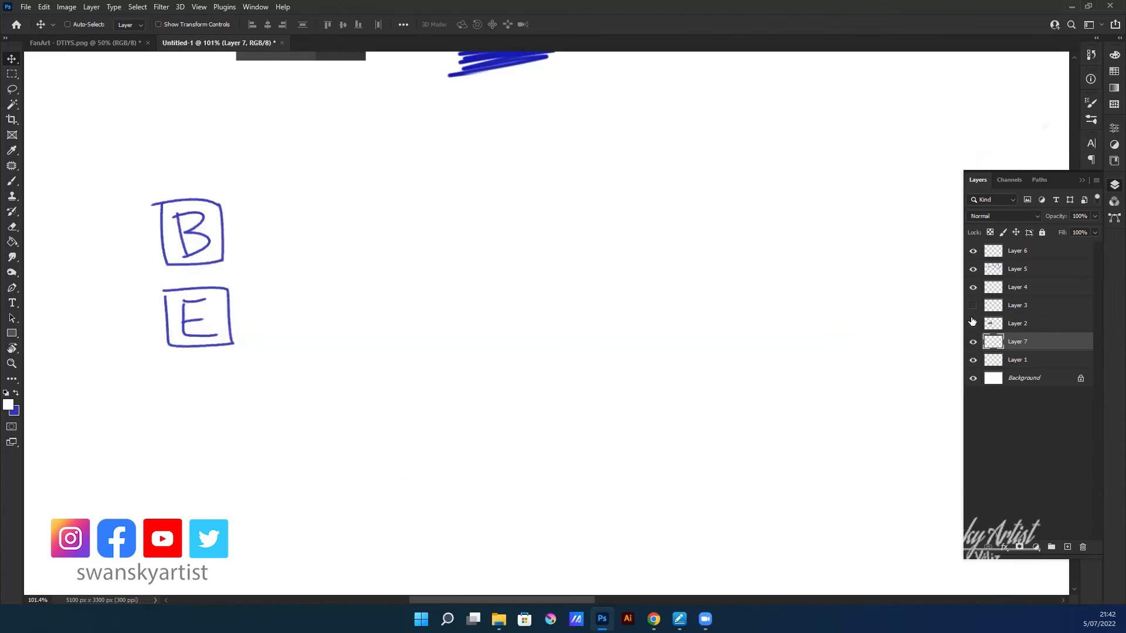
left_click(973, 323)
left_click(1004, 324)
left_click_drag(371, 410, 465, 389)
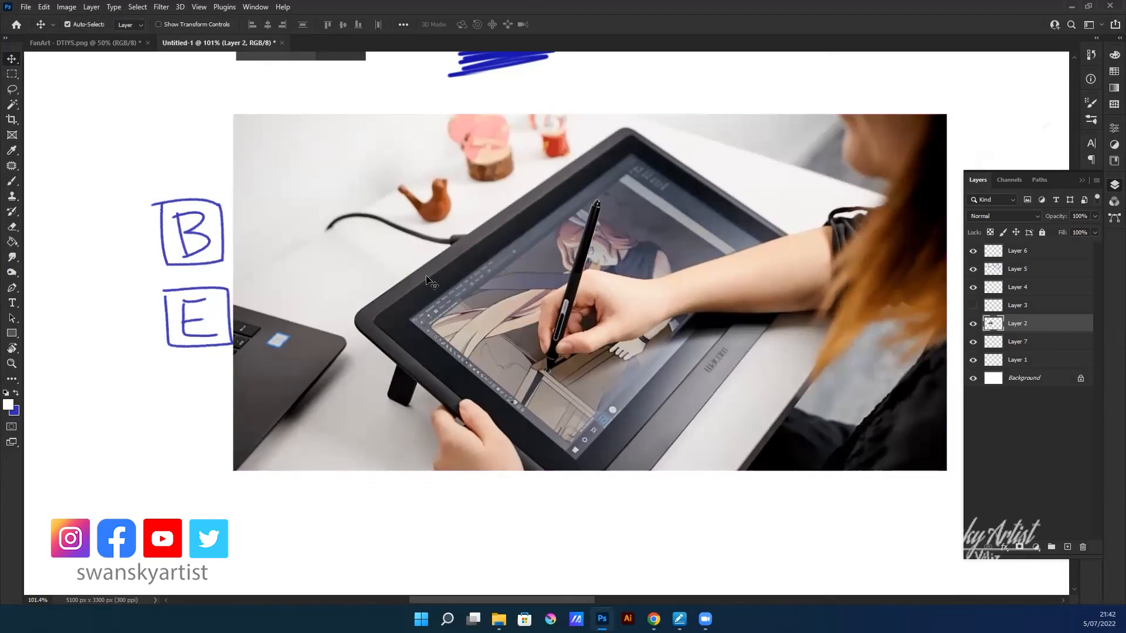
- Paste an image of the Move tool icon, scale it to about 290%, and place it left of the B key sketch
key("ctrl+v")
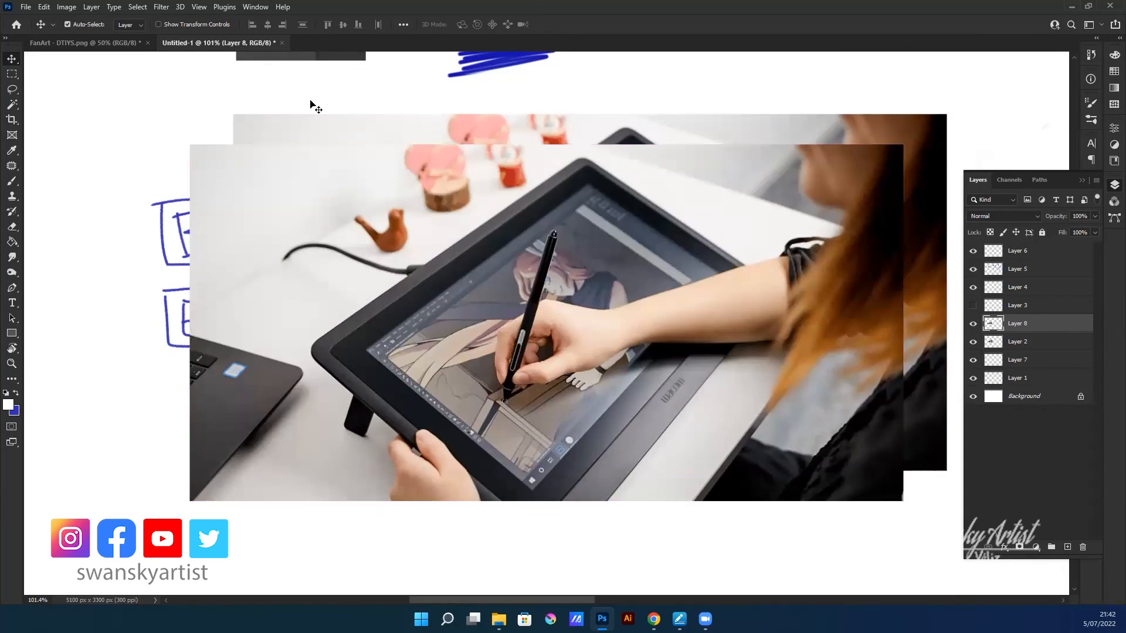
key("ctrl+z")
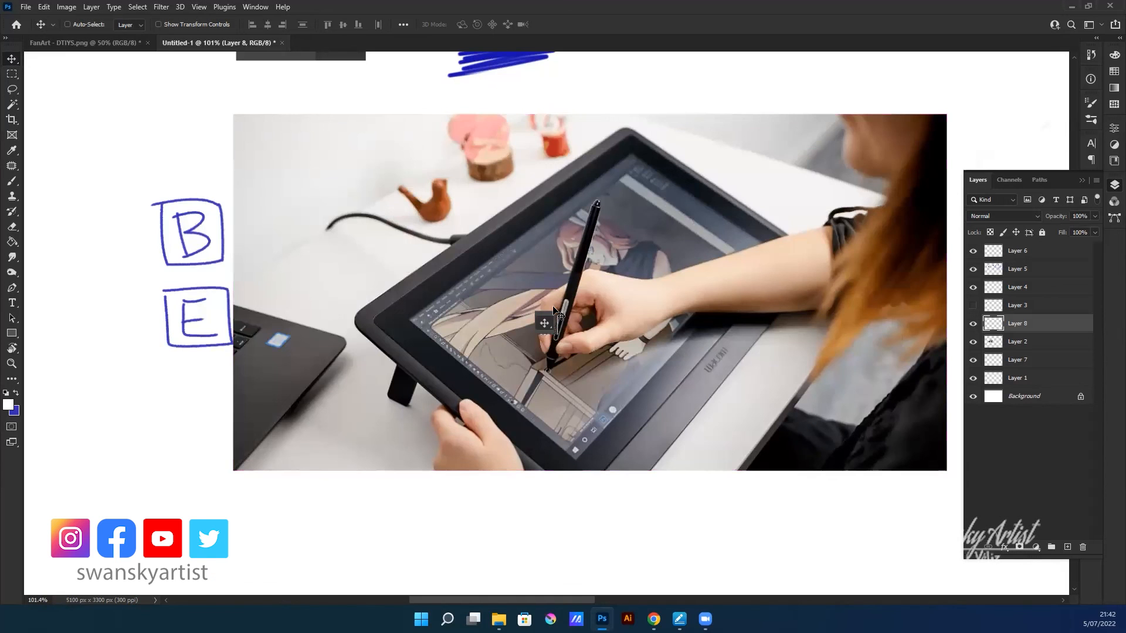
key("ctrl+t")
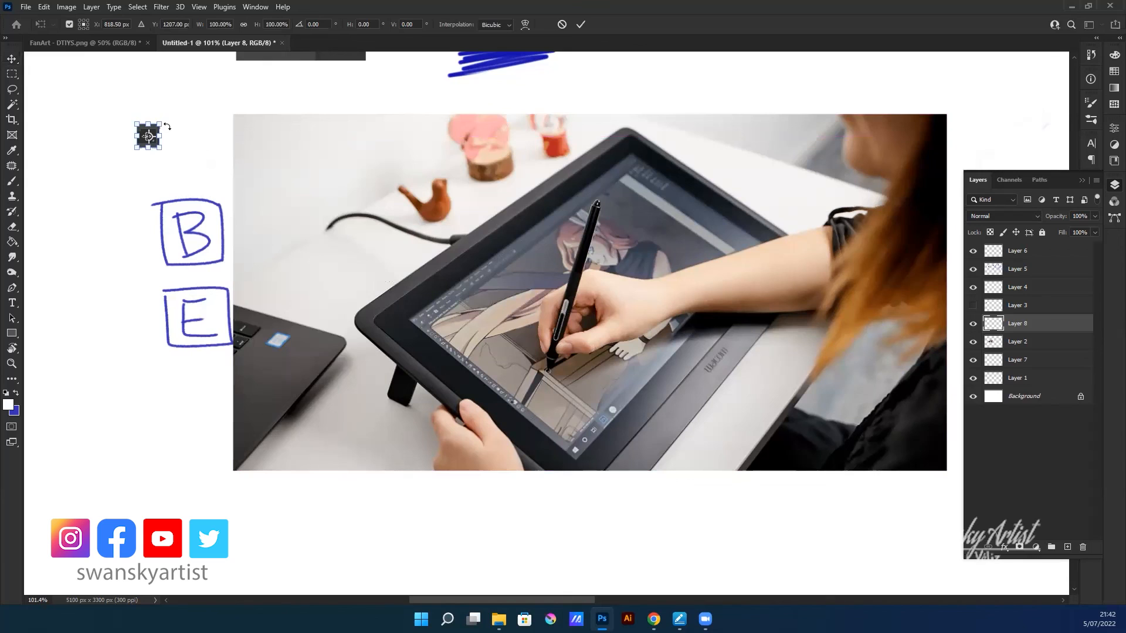
mouse_move(167, 118)
left_mouse_down()
mouse_move(229, 83)
mouse_move(183, 102)
left_mouse_up()
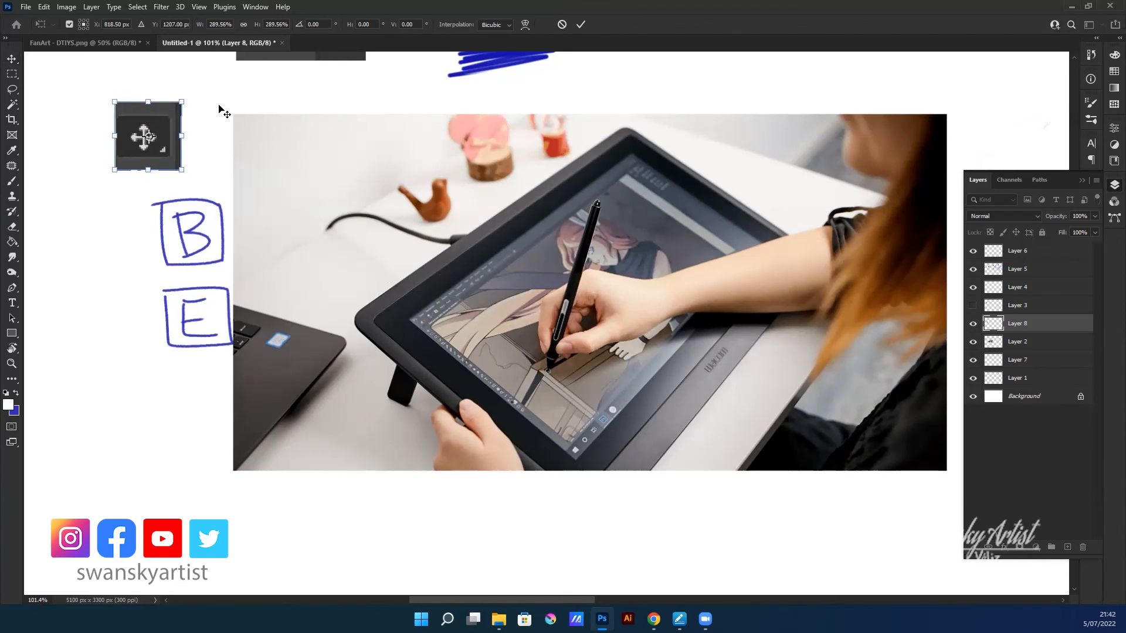
key("Return")
key("b")
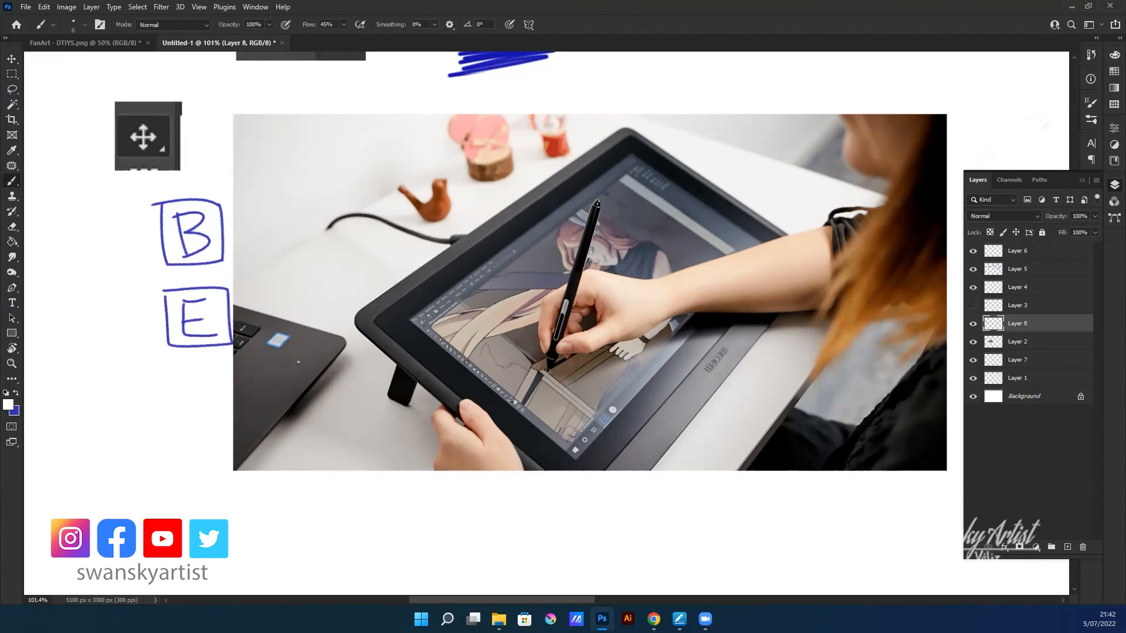
key("v")
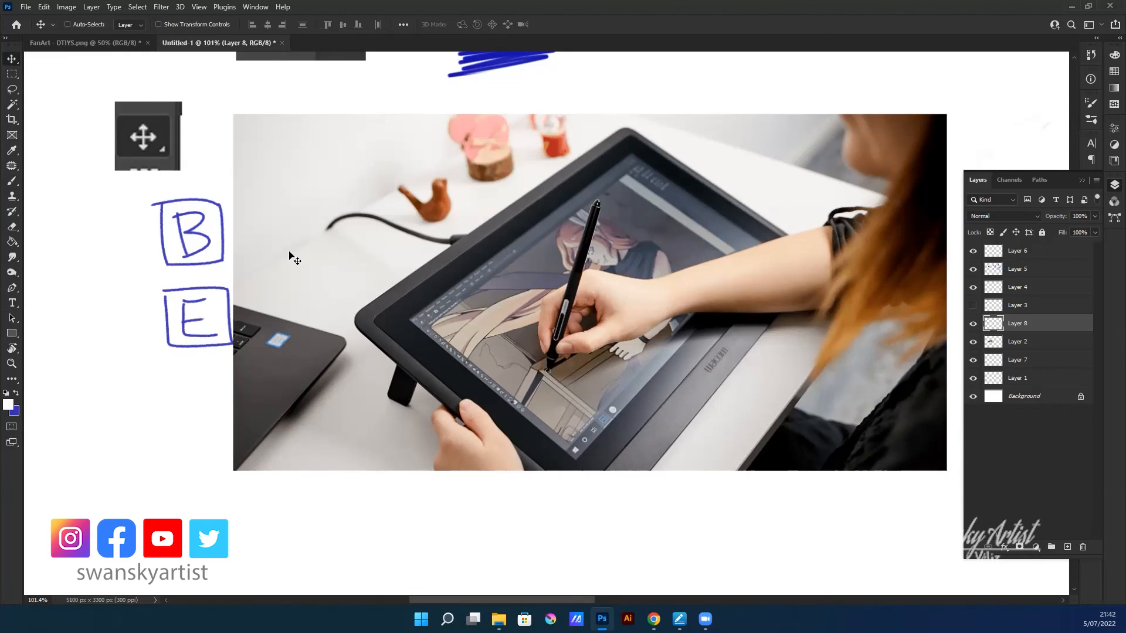
left_click_drag(162, 143, 85, 168)
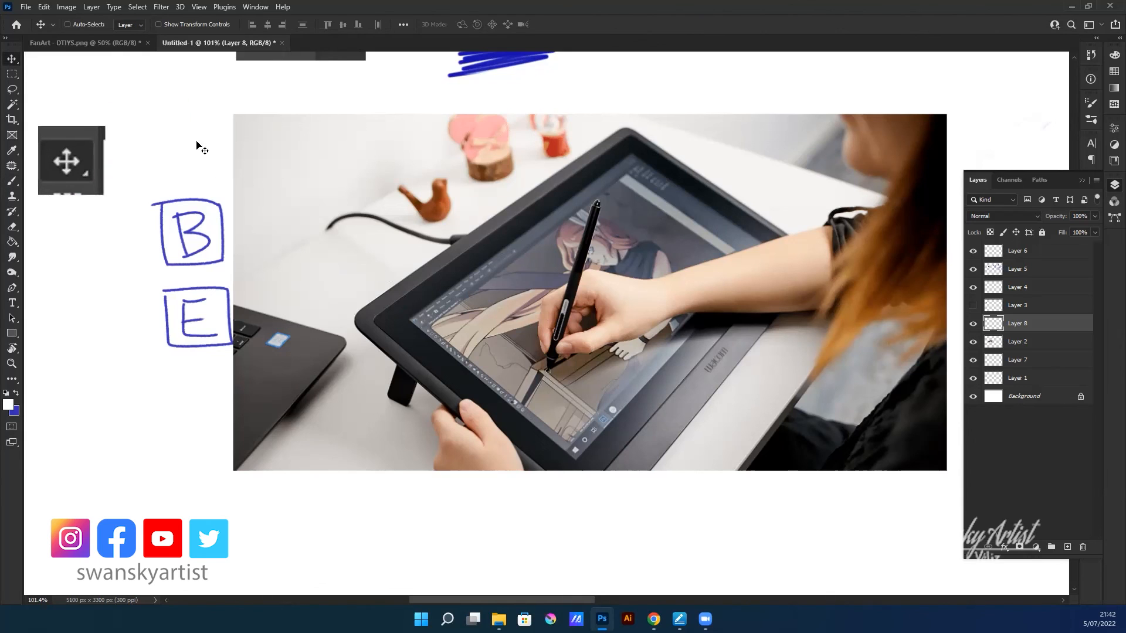
- Place the enlarged Eraser icon beside the sketched E key, below the Brush icon
scroll(236, 194, "left", 3)
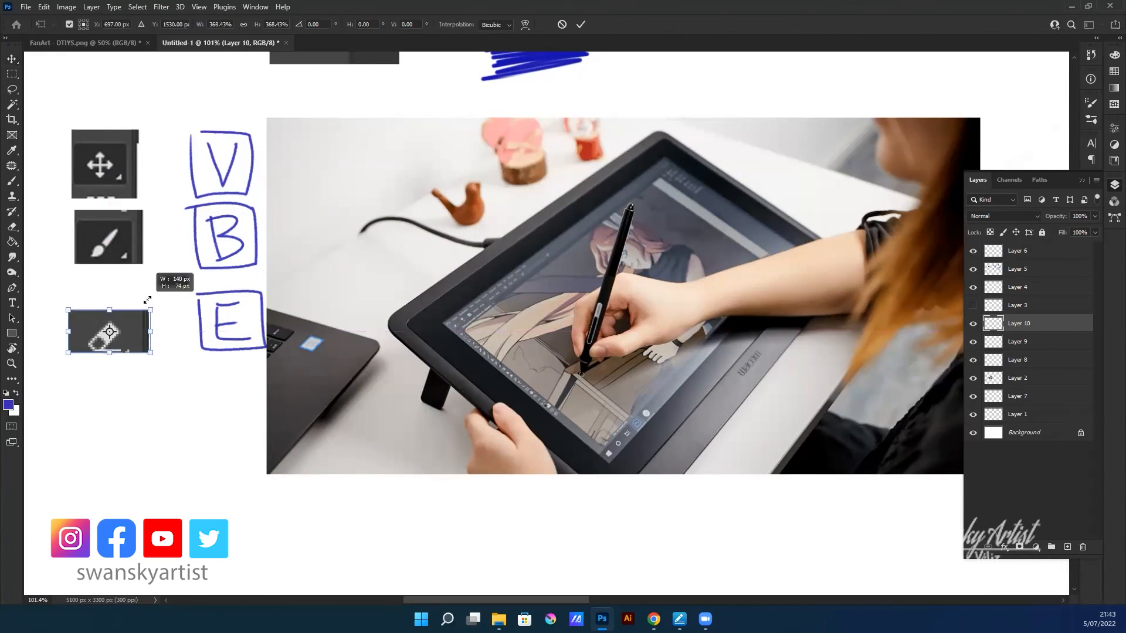
mouse_move(171, 276)
left_mouse_down()
mouse_move(155, 314)
mouse_move(170, 325)
left_mouse_up()
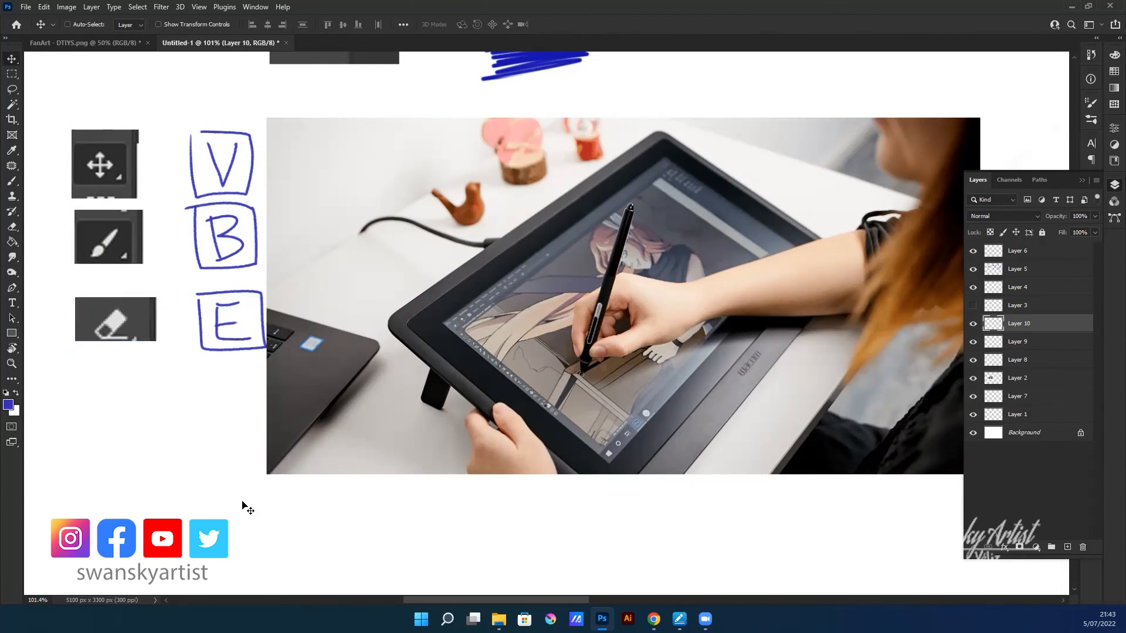
left_click_drag(280, 301, 362, 276)
- Brush a loose blue gesture sketch of a figure with a raised knee and outstretched arm on Layer 11, and firm up its body lines
key("b")
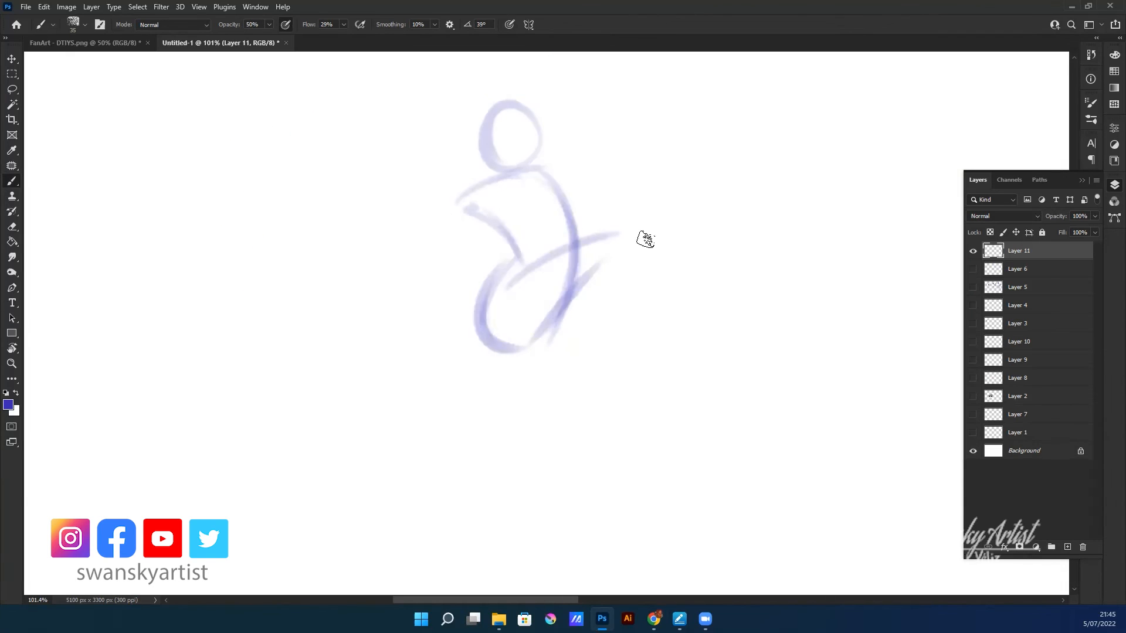
mouse_move(641, 238)
left_mouse_down()
mouse_move(533, 382)
mouse_move(520, 201)
mouse_move(430, 521)
left_mouse_up()
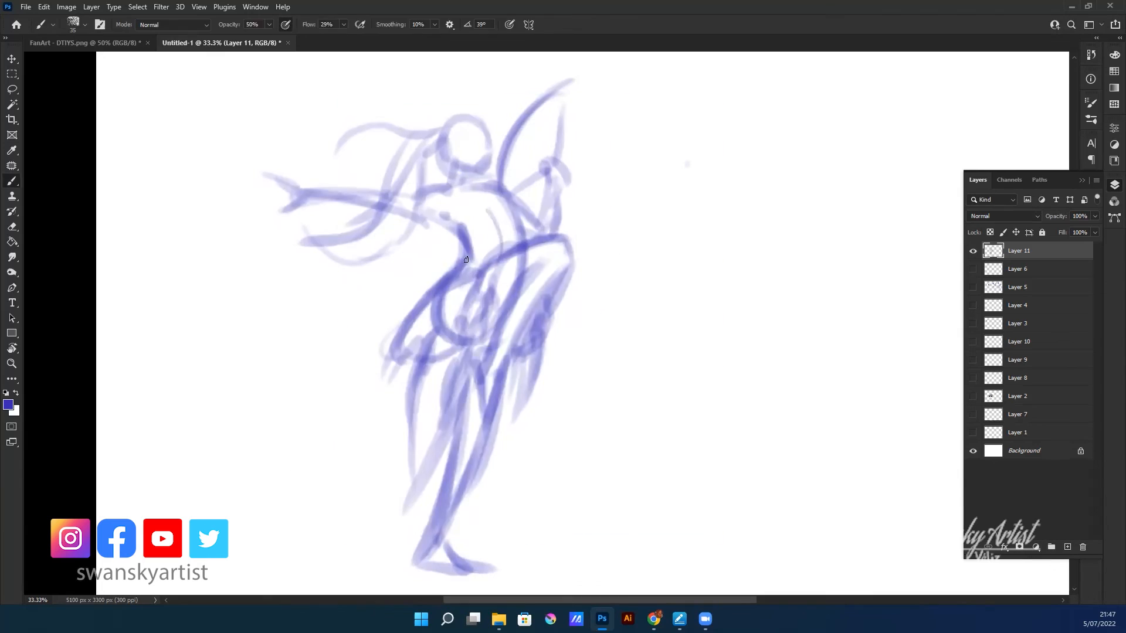
left_click_drag(469, 205, 511, 251)
mouse_move(405, 200)
left_mouse_down()
mouse_move(522, 246)
mouse_move(481, 417)
left_mouse_up()
left_click_drag(446, 276, 432, 355)
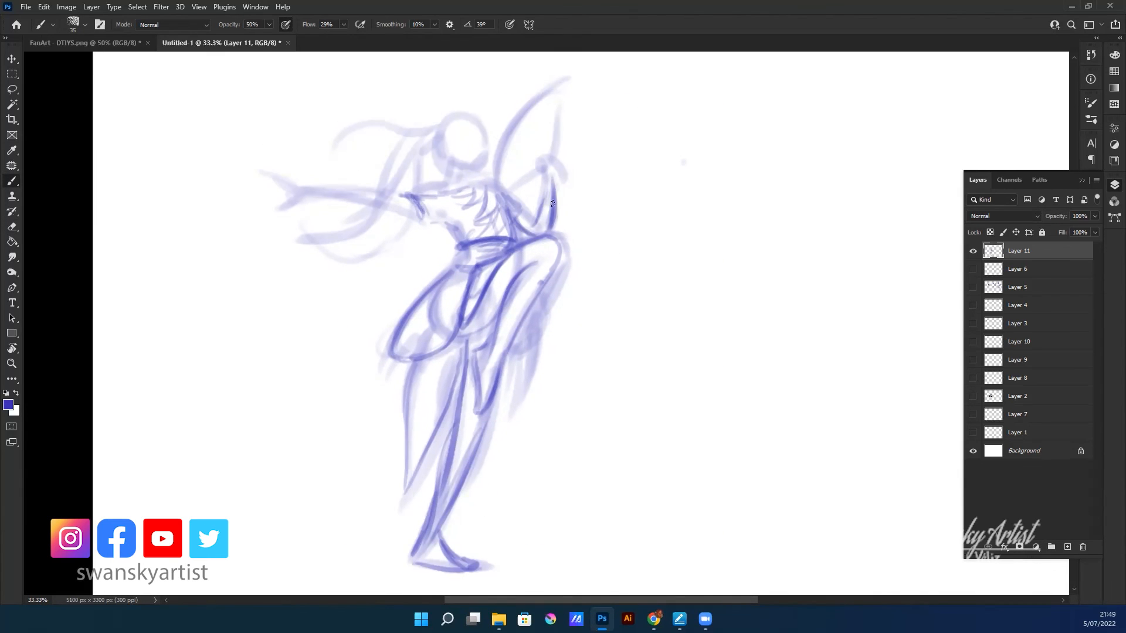
- Refine the figure's shoulders, bent arm, hand, fan and head with darker blue strokes
left_click_drag(411, 197, 499, 183)
left_click_drag(540, 137, 553, 230)
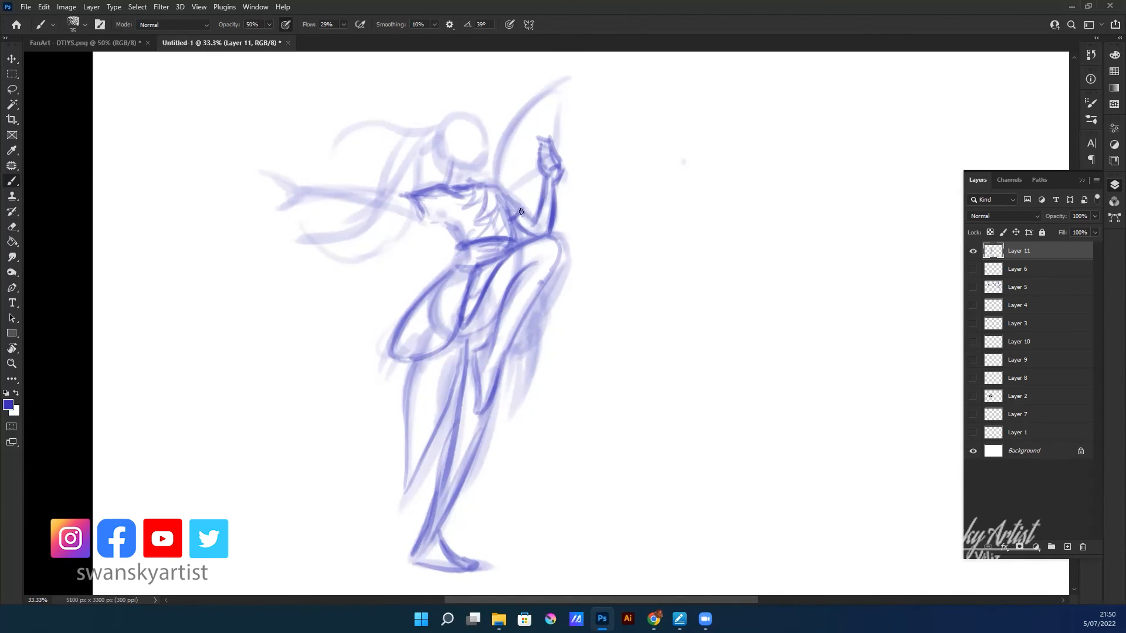
left_click_drag(504, 194, 457, 246)
left_click_drag(545, 175, 563, 88)
left_click_drag(464, 112, 481, 167)
- Sketch the figure's face, flowing hair, outstretched arm and skirt details in blue
key("ctrl+plus")
left_click_drag(352, 146, 469, 234)
left_click_drag(246, 340, 416, 305)
left_click_drag(423, 235, 217, 252)
scroll(555, 307, "down", 2)
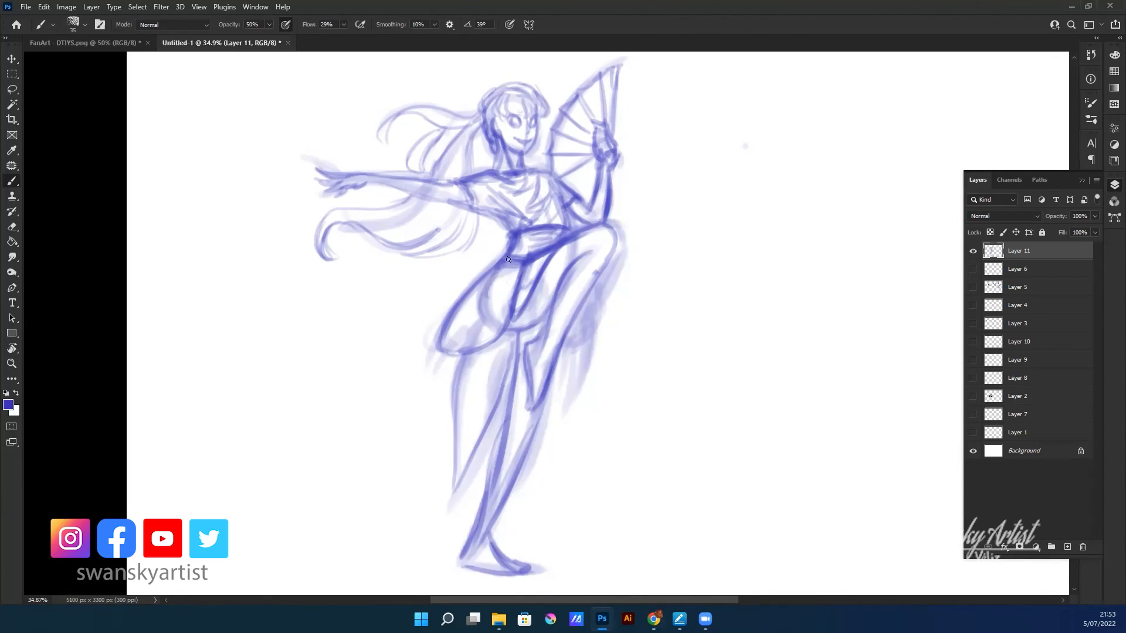
left_click_drag(358, 337, 410, 285)
left_click_drag(495, 293, 457, 372)
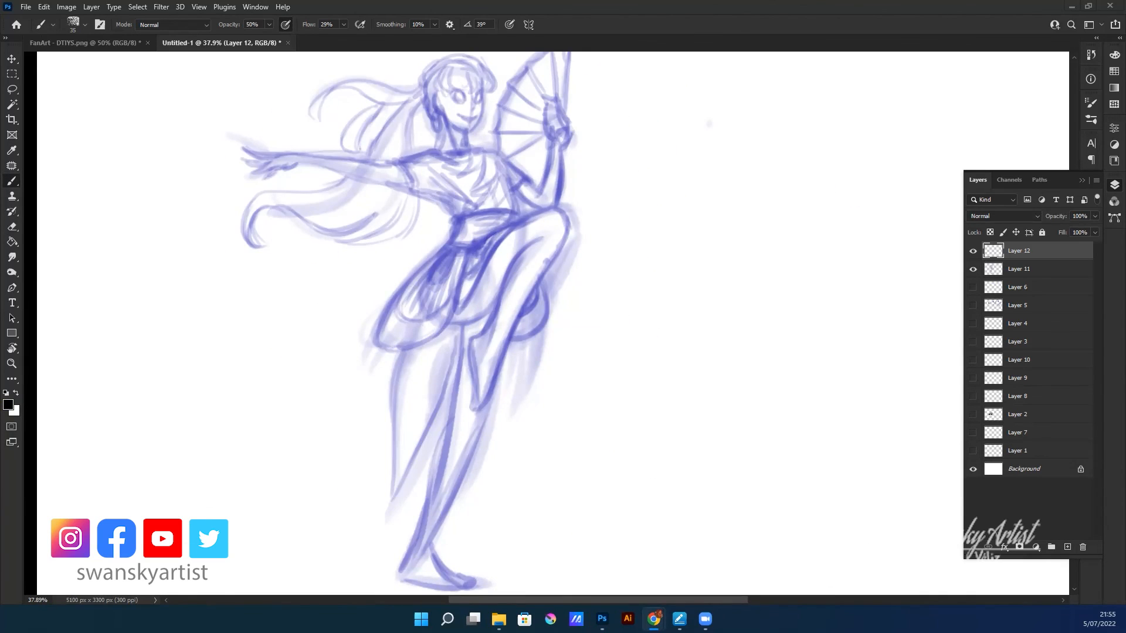
- Outline the boots on both legs in black on Layer 12, above the blue sketch
scroll(555, 306, "down", 2)
mouse_move(463, 411)
left_mouse_down()
mouse_move(446, 527)
mouse_move(457, 387)
left_mouse_up()
left_click_drag(552, 194, 481, 346)
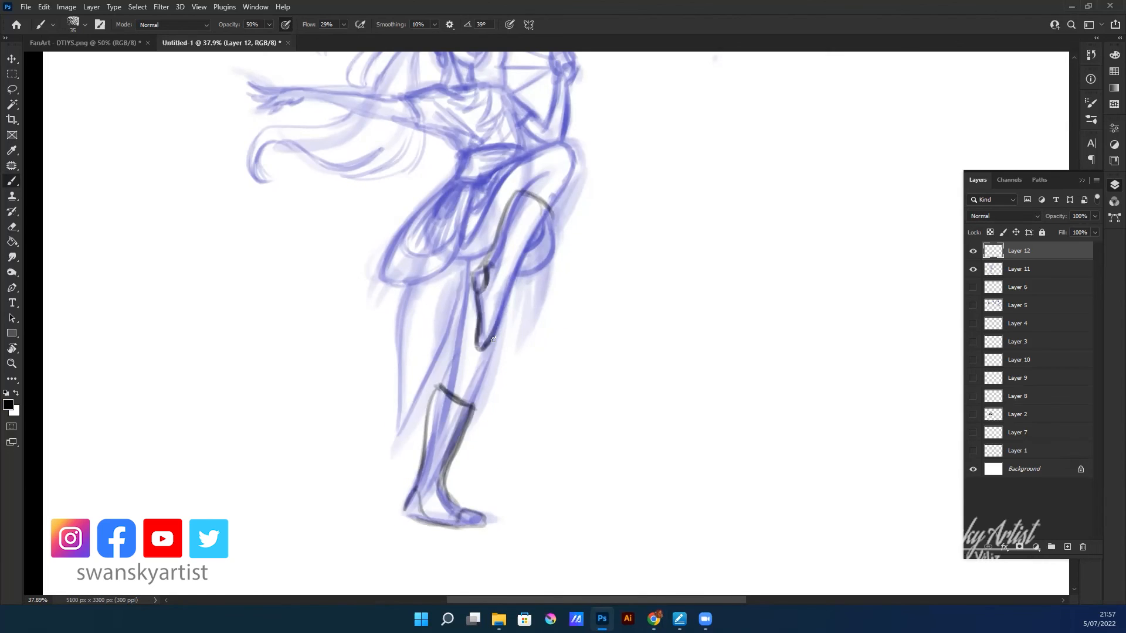
- Draw the wide hanging sleeves on both arms and the long skirt panels in black
scroll(554, 306, "up", 2)
left_click_drag(328, 191, 393, 387)
left_click_drag(398, 420, 445, 220)
left_click_drag(329, 188, 405, 404)
left_click_drag(455, 199, 404, 352)
left_click_drag(329, 185, 463, 181)
left_click_drag(589, 223, 595, 352)
left_click_drag(584, 287, 566, 445)
left_click_drag(410, 405, 427, 503)
left_click_drag(475, 369, 434, 528)
- Add black fold lines and darker edges to the top, sleeves and skirt
mouse_move(502, 193)
left_mouse_down()
mouse_move(531, 211)
mouse_move(475, 246)
left_mouse_up()
left_click_drag(405, 211, 381, 282)
left_click_drag(593, 193, 551, 311)
left_click_drag(505, 352, 481, 411)
left_click_drag(457, 123, 505, 188)
mouse_move(481, 252)
left_mouse_down()
mouse_move(501, 279)
mouse_move(452, 352)
left_mouse_up()
left_click_drag(563, 331, 551, 357)
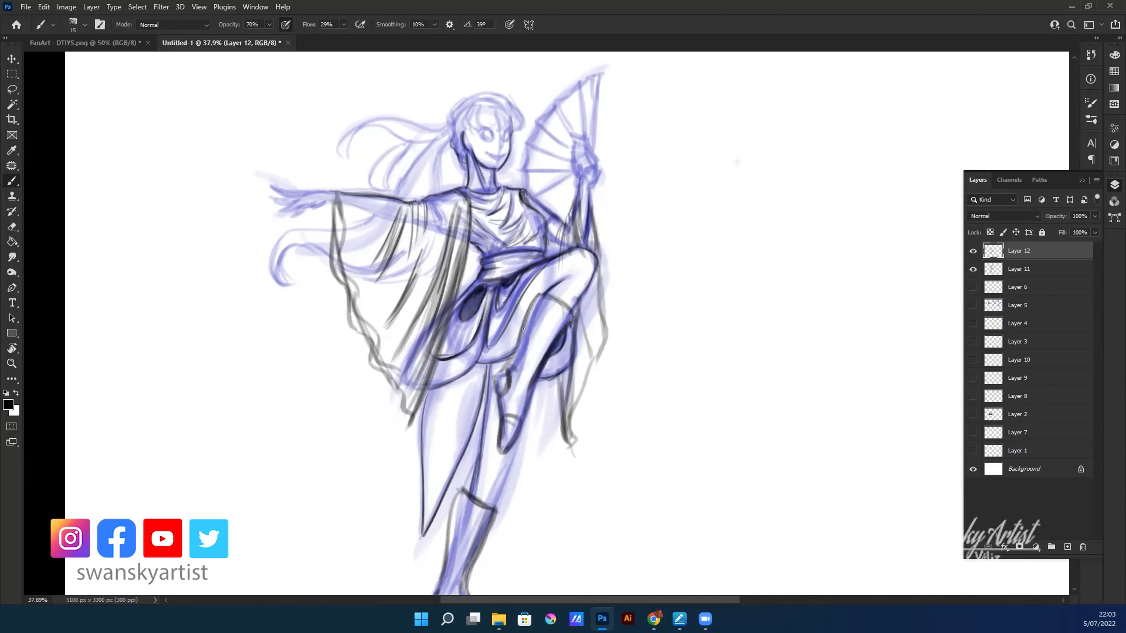
left_click_drag(445, 317, 393, 417)
left_click_drag(346, 263, 405, 417)
left_click_drag(332, 232, 333, 271)
- Ink the figure's fringe and facial features in black, and strengthen the folds on the clothing
scroll(737, 161, "up", 10)
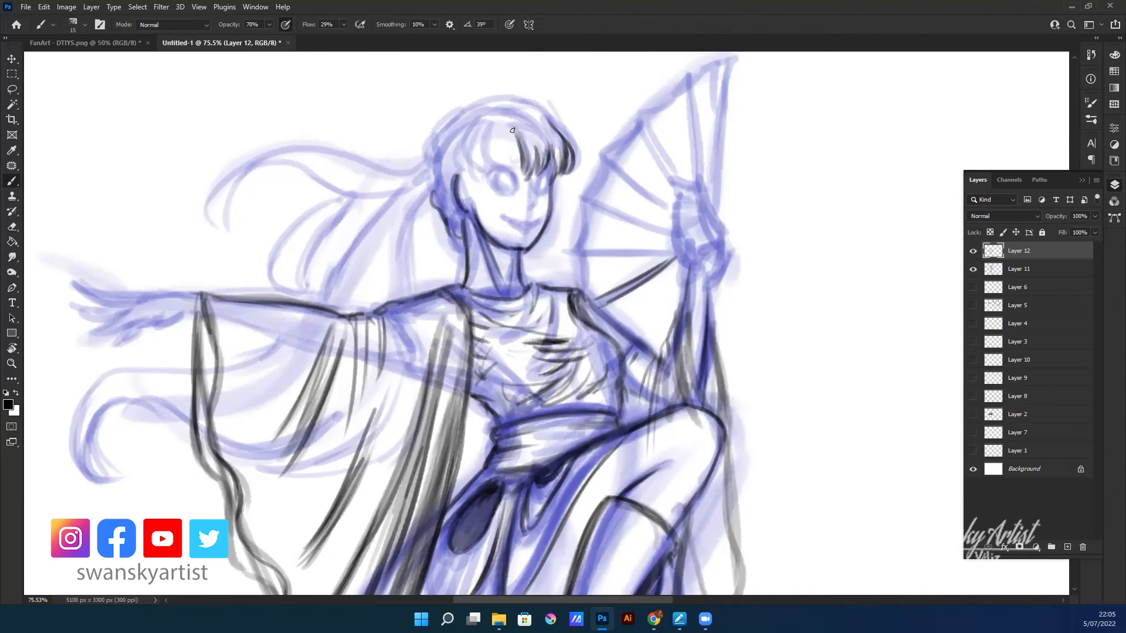
left_click_drag(486, 117, 511, 193)
left_click_drag(545, 475, 616, 478)
left_click_drag(498, 211, 516, 214)
key("v")
- Ink the remaining hair strands, the fan's ribs and the hand holding it in black
scroll(593, 208, "down", 5)
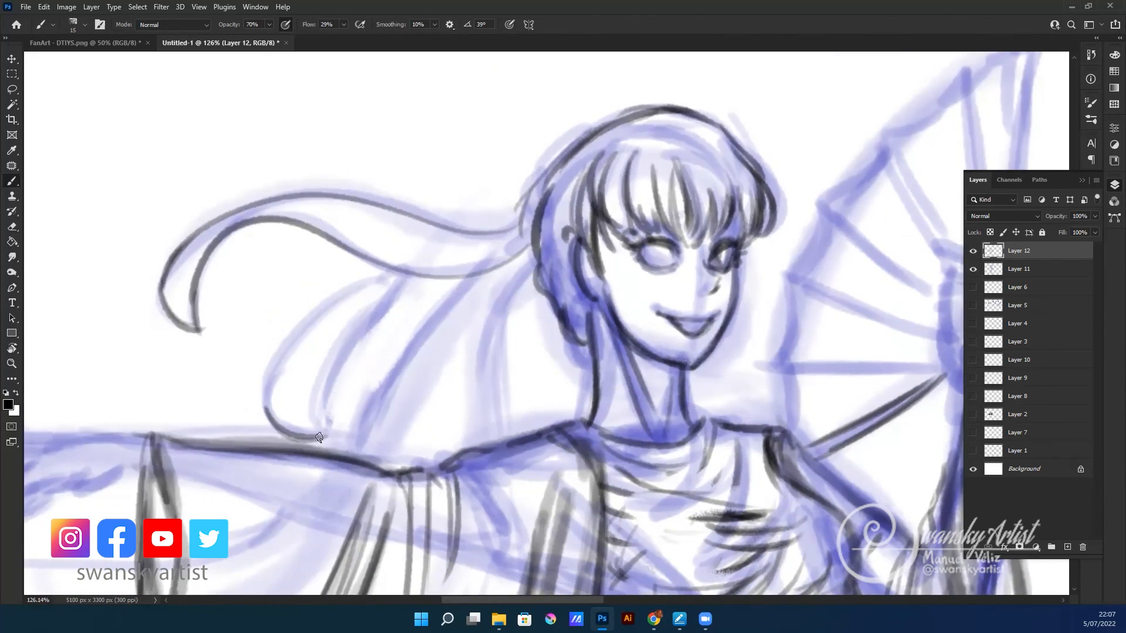
left_click_drag(592, 208, 612, 256)
left_click_drag(557, 94, 586, 247)
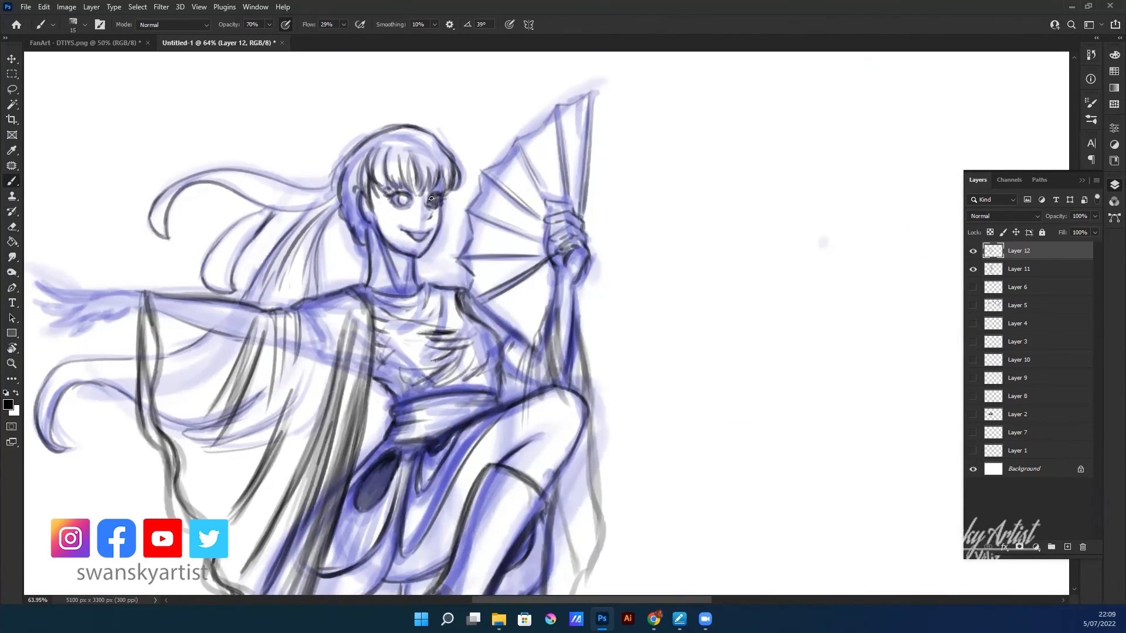
- Finish the black line art of the outstretched hand and lower legs, checking it by toggling the blue sketch layer's visibility
scroll(293, 352, "up", 5)
left_click_drag(235, 381, 410, 469)
scroll(544, 337, "down", 6)
left_click(972, 269)
key("r")
scroll(544, 337, "up", 5)
left_click(973, 269)
scroll(544, 338, "down", 5)
scroll(411, 411, "up", 5)
scroll(171, 433, "down", 5)
- Add a new layer beneath the line art and paint the top and the skirt's front and trim white
key("b")
left_click(1067, 547, "ctrl")
scroll(410, 351, "up", 5)
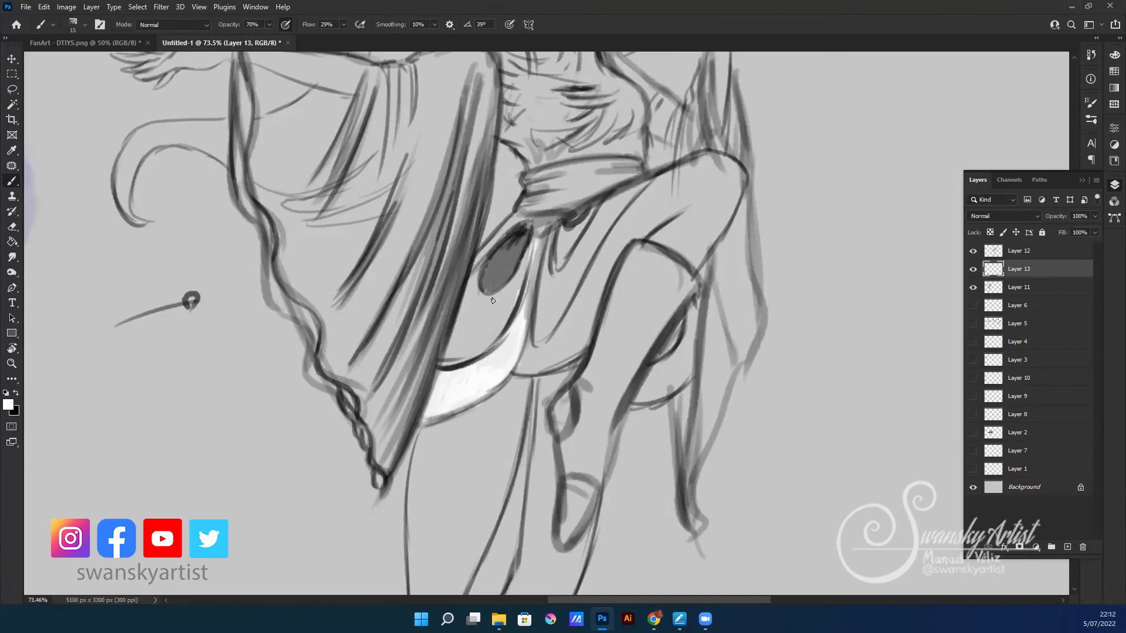
left_click_drag(586, 264, 633, 305)
key("x")
scroll(647, 263, "down", 3)
left_click_drag(586, 176, 646, 263)
scroll(646, 262, "down", 3)
scroll(469, 411, "up", 3)
- Paint the skirt's side panels blue-violet and the face, neck, arms and legs in a light peach skin tone
left_click_drag(422, 410, 469, 558)
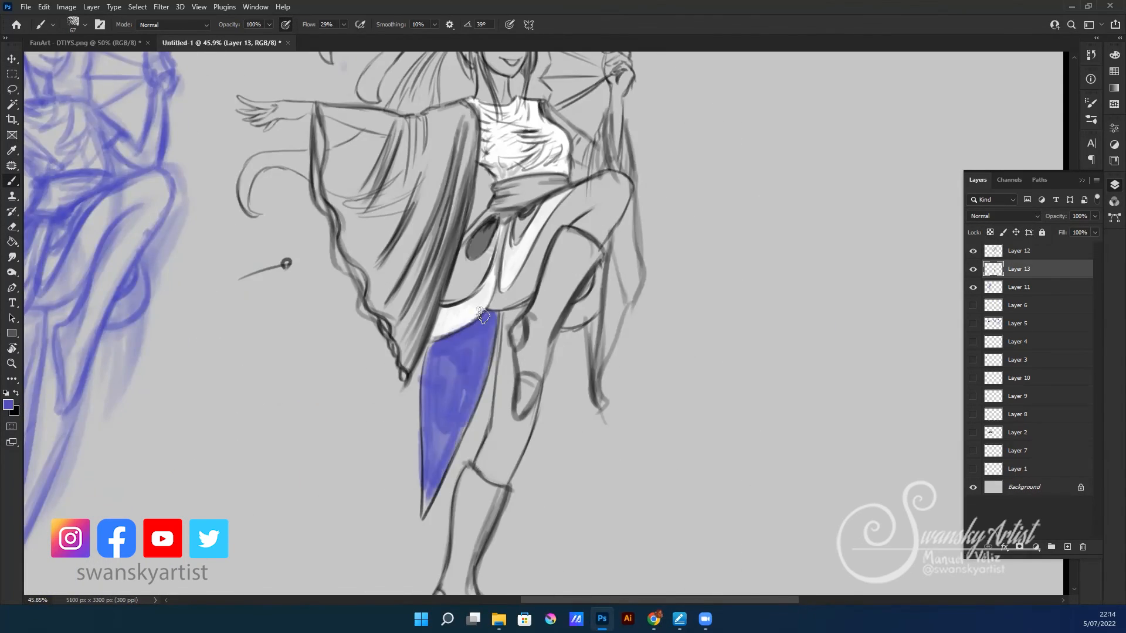
scroll(469, 411, "down", 4)
scroll(846, 172, "up", 5)
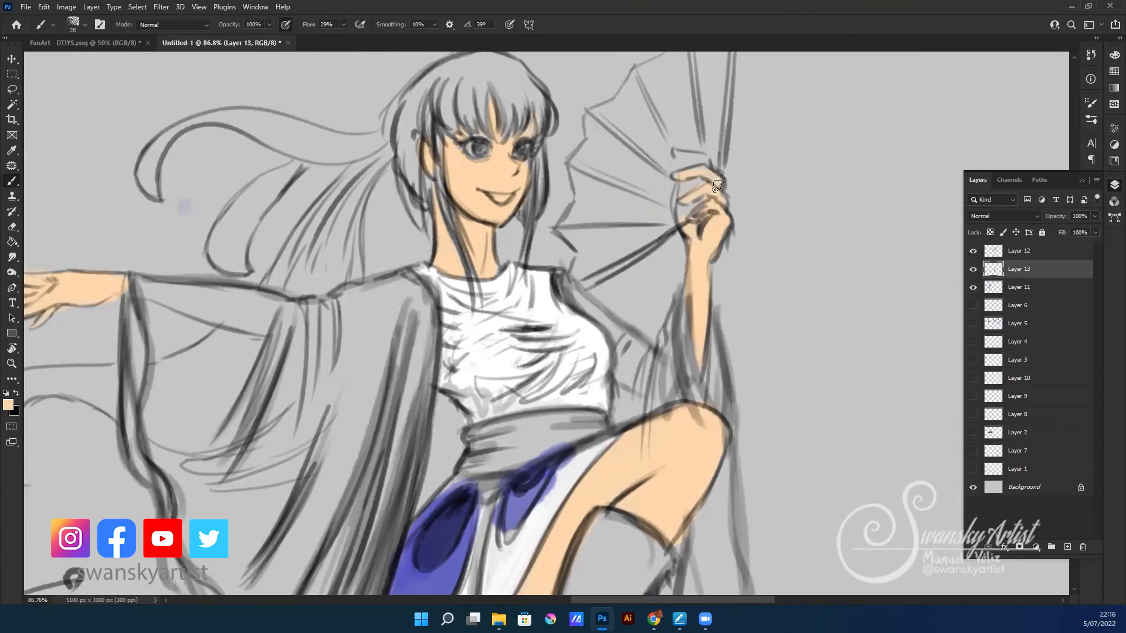
- Paint the flowing hair ribbon blue-violet and the ponytail, including its curled tip beyond the sleeve, dark purple
scroll(528, 352, "down", 3)
left_click_drag(411, 293, 528, 469)
scroll(527, 352, "up", 3)
left_click_drag(340, 246, 444, 193)
scroll(444, 192, "down", 5)
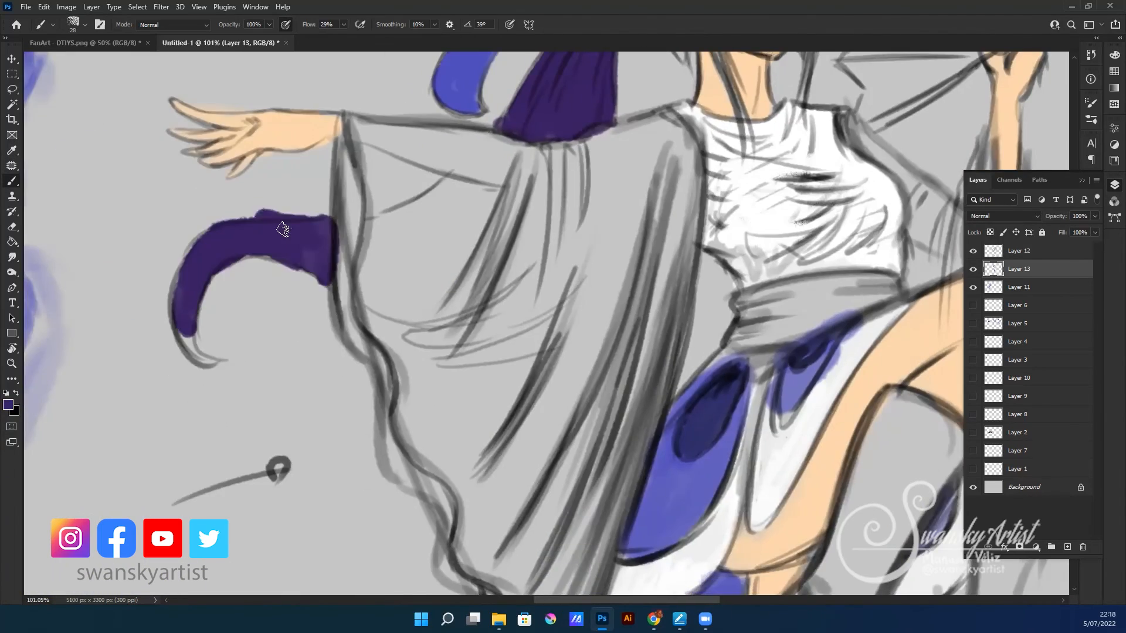
- Outline the wide sleeves with the Lasso, fill them with medium blue and clear the selection
key("l")
scroll(455, 392, "up", 3)
left_click_drag(565, 54, 454, 392)
scroll(454, 391, "down", 3)
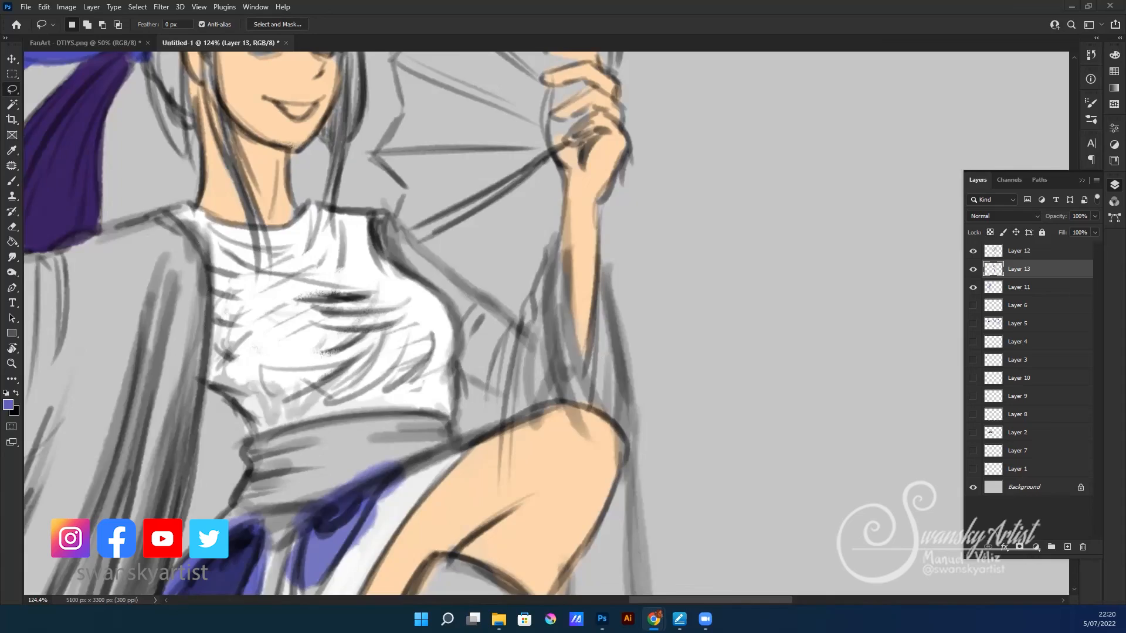
scroll(454, 391, "up", 3)
left_click_drag(419, 56, 497, 580)
key("ctrl+d")
- Paint the fringe and head hair dark purple, and the fan's folds light blue with darker blue outer ribs
key("b")
left_click_drag(282, 328, 252, 385)
scroll(389, 352, "up", 5)
left_click_drag(411, 176, 465, 244)
scroll(362, 434, "down", 3)
scroll(362, 434, "up", 3)
left_click_drag(445, 71, 516, 106)
scroll(410, 235, "up", 2)
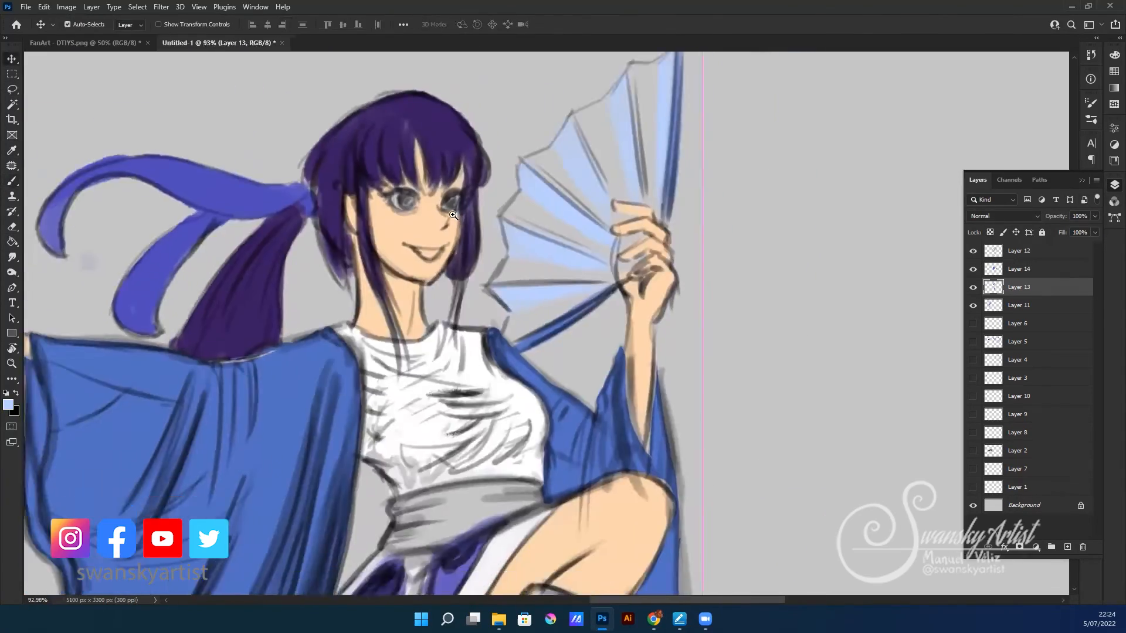
- Shade the face and neck in soft brown, and paint the lips coral on a new layer above the line art
scroll(410, 235, "up", 2)
left_click_drag(446, 258, 469, 281)
left_click_drag(428, 329, 470, 357)
key("bracketleft")
key("bracketleft")
key("bracketleft")
scroll(428, 224, "up", 2)
key("r")
left_click_drag(410, 293, 352, 381)
left_click_drag(411, 352, 486, 363)
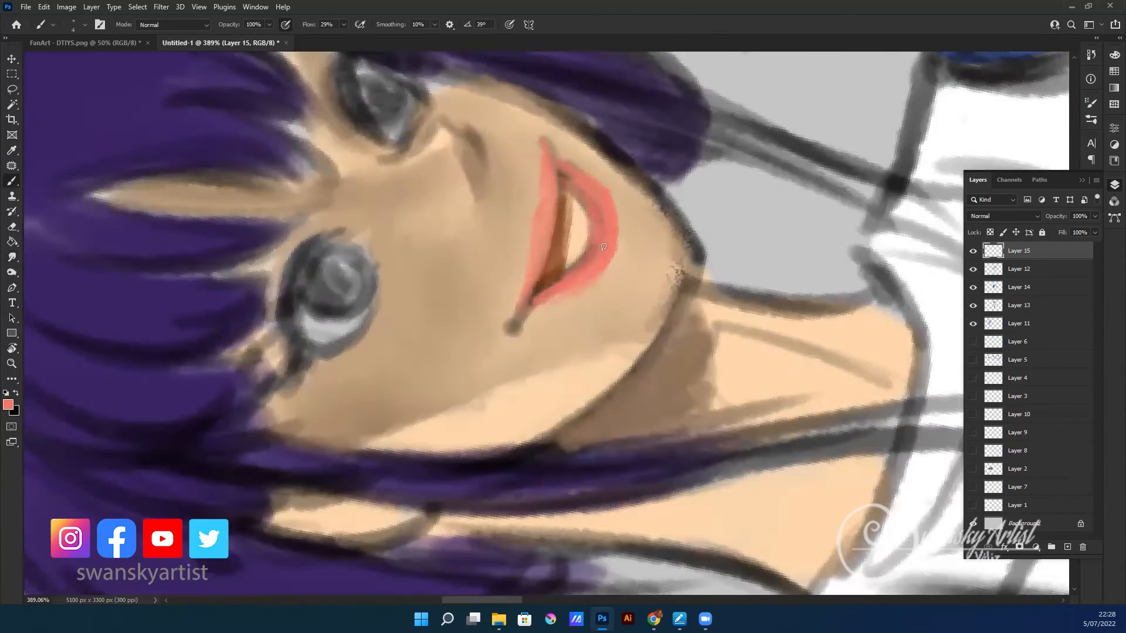
- Shade the neck below the chin in a richer brown and darken the inside of the mouth
key("Escape")
left_click_drag(375, 387, 410, 457)
left_click(12, 257)
scroll(528, 293, "down", 3)
left_click(9, 405)
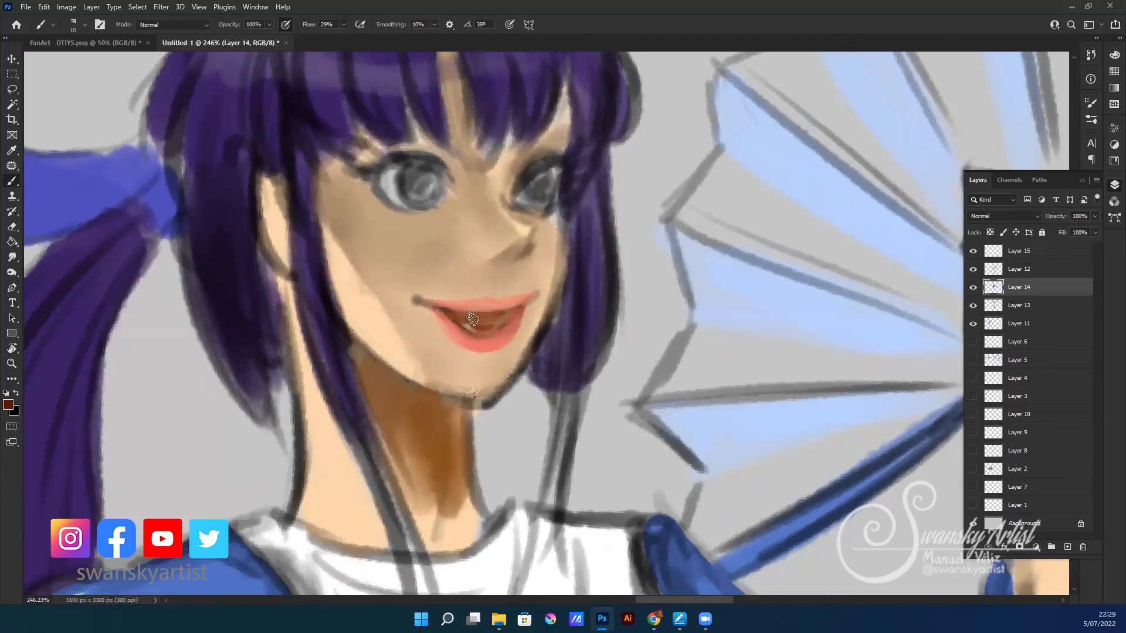
- Deepen the lips to red and shade the raised arm, thigh, knee and standing leg in brown on the top layer
left_click(844, 354)
key("b")
scroll(527, 293, "up", 4)
mouse_move(551, 246)
left_mouse_down()
mouse_move(536, 346)
mouse_move(563, 369)
left_mouse_up()
scroll(536, 346, "down", 4)
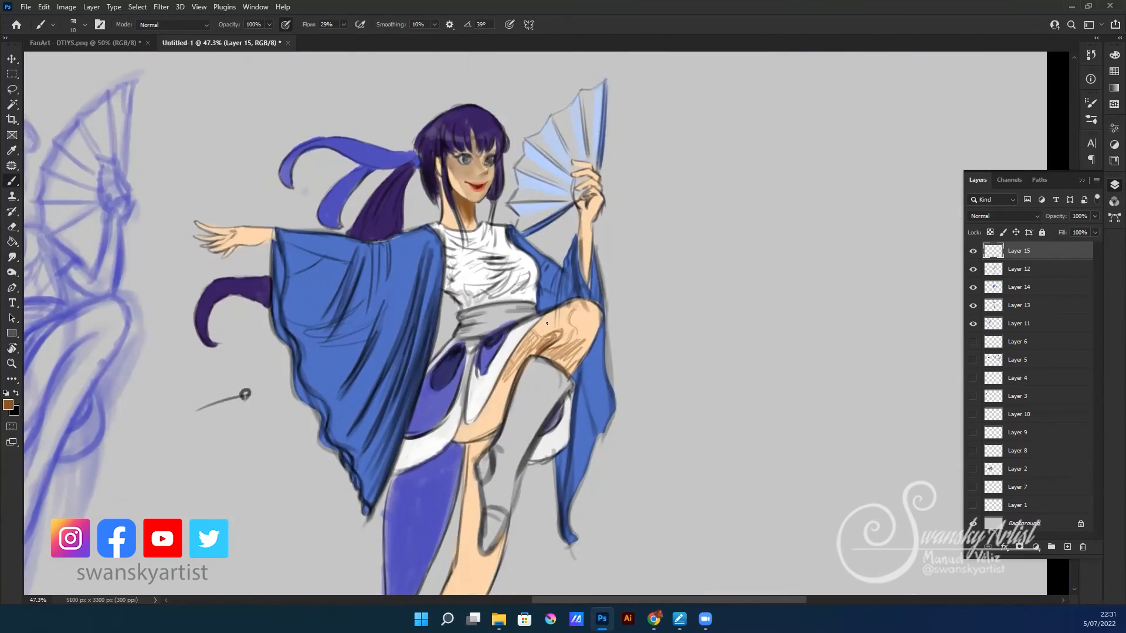
scroll(563, 328, "up", 3)
left_click_drag(493, 363, 463, 403)
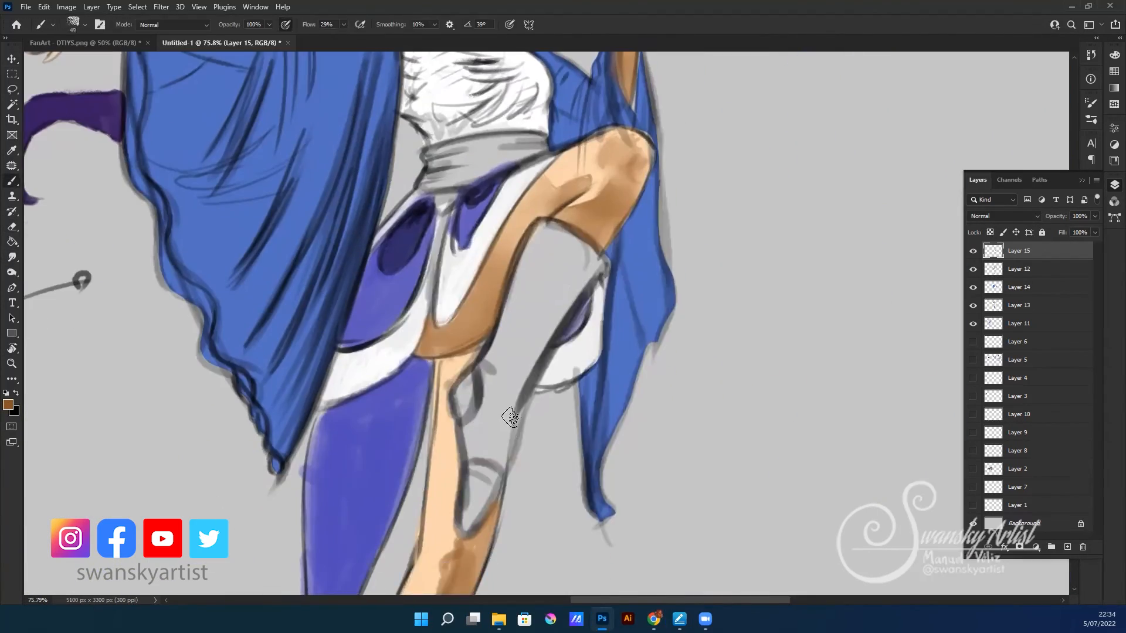
- Draw black bandage wrap lines around the raised lower leg and foot on a new top layer
left_click_drag(569, 288, 534, 334)
left_click_drag(580, 226, 516, 302)
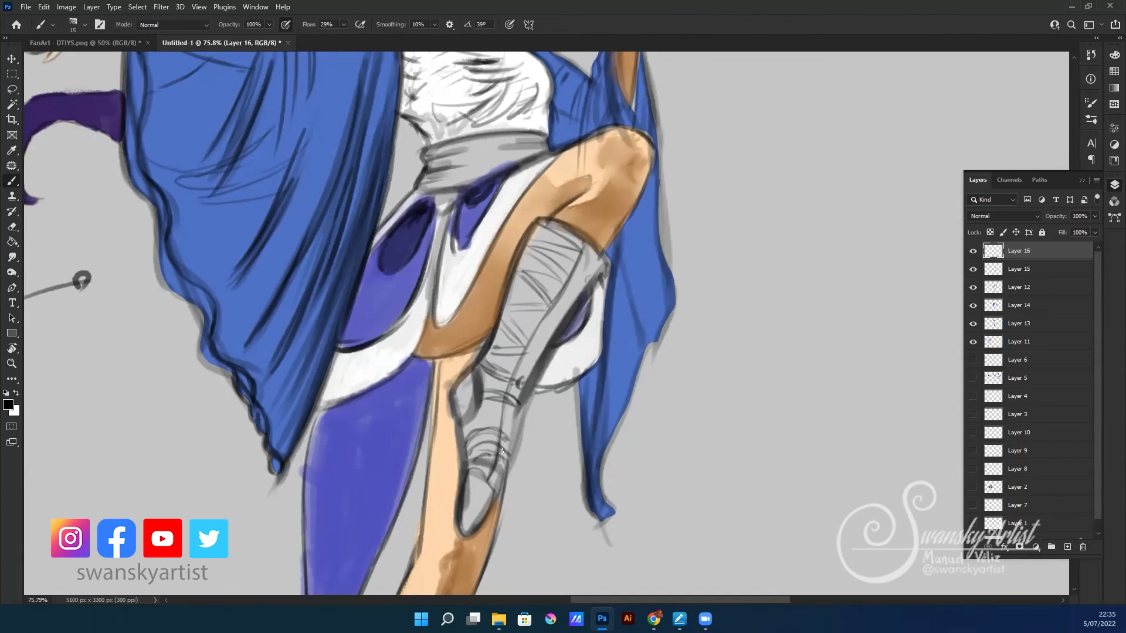